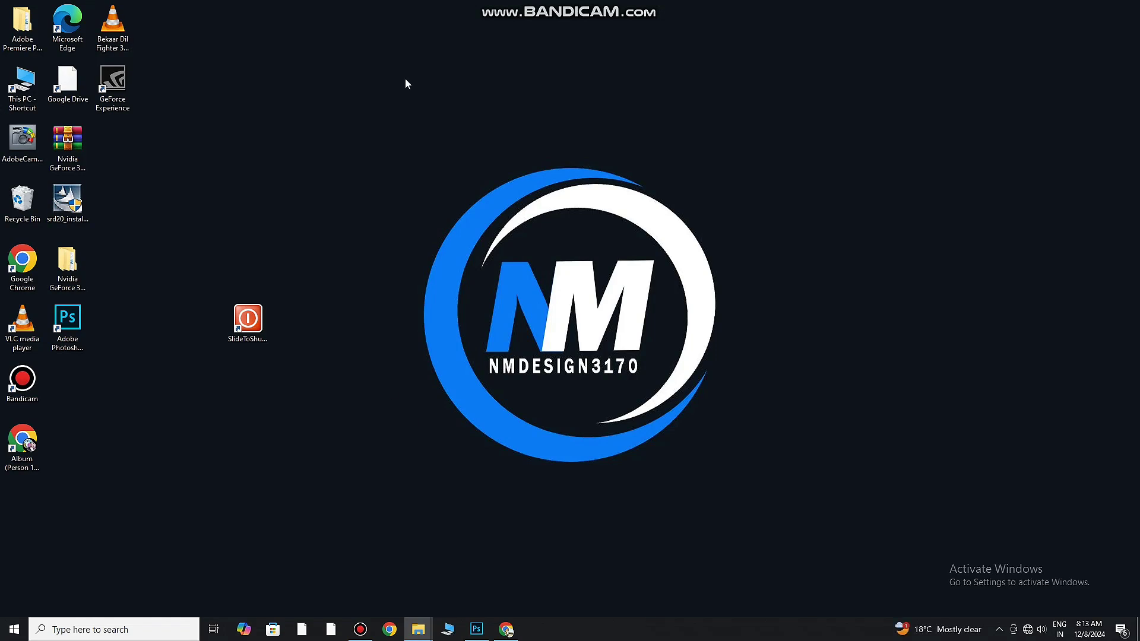
- Bring up the blank portrait document and drag out two horizontal guides from the top ruler
left_click(477, 630)
left_click(954, 118)
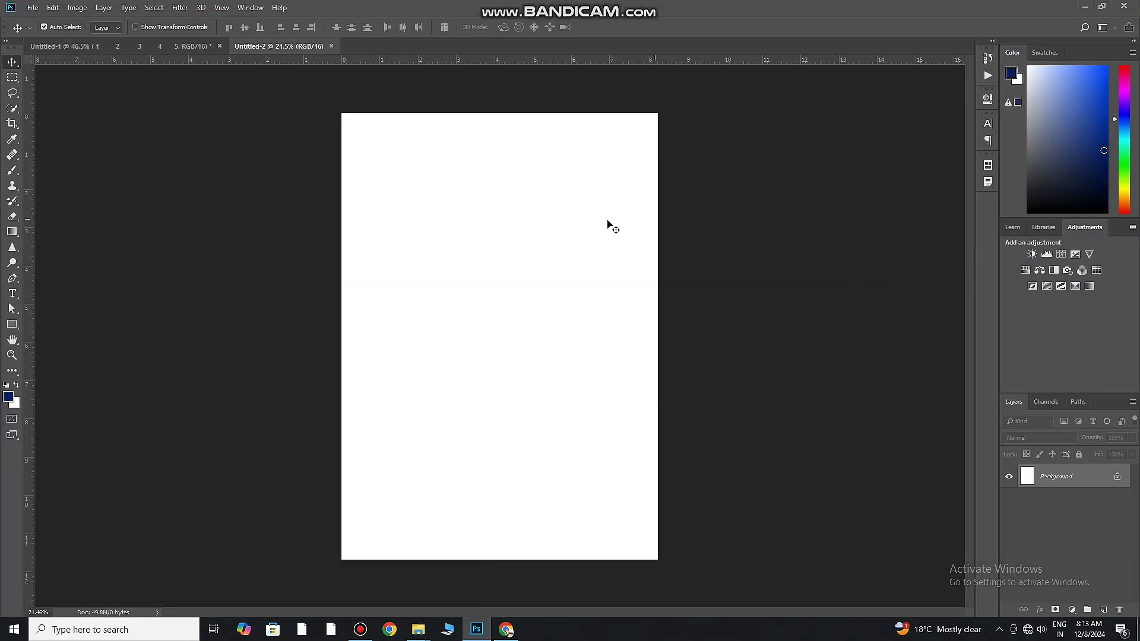
left_click_drag(515, 62, 525, 248)
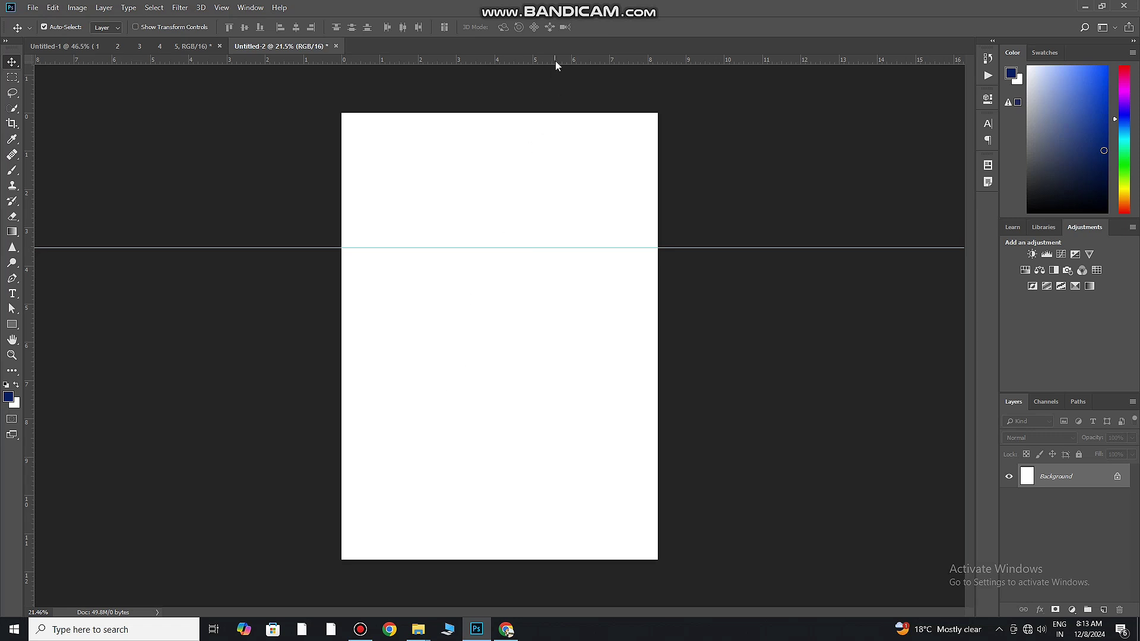
left_click_drag(557, 60, 563, 508)
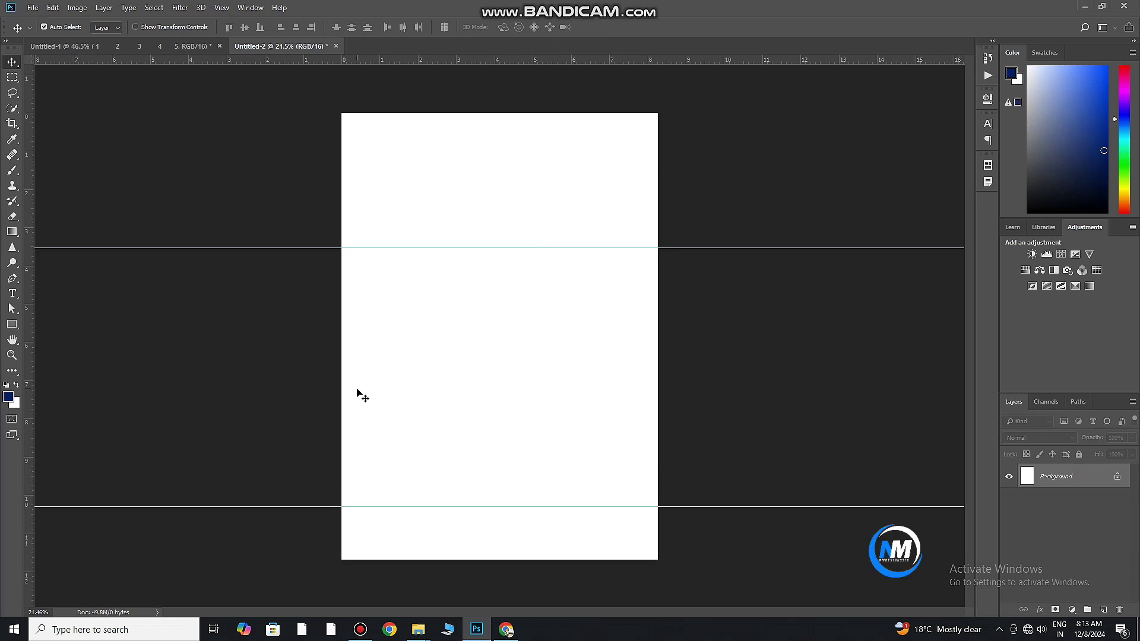
- Drag the guides back onto the ruler so the page is clear
scroll(521, 287, "down", 1)
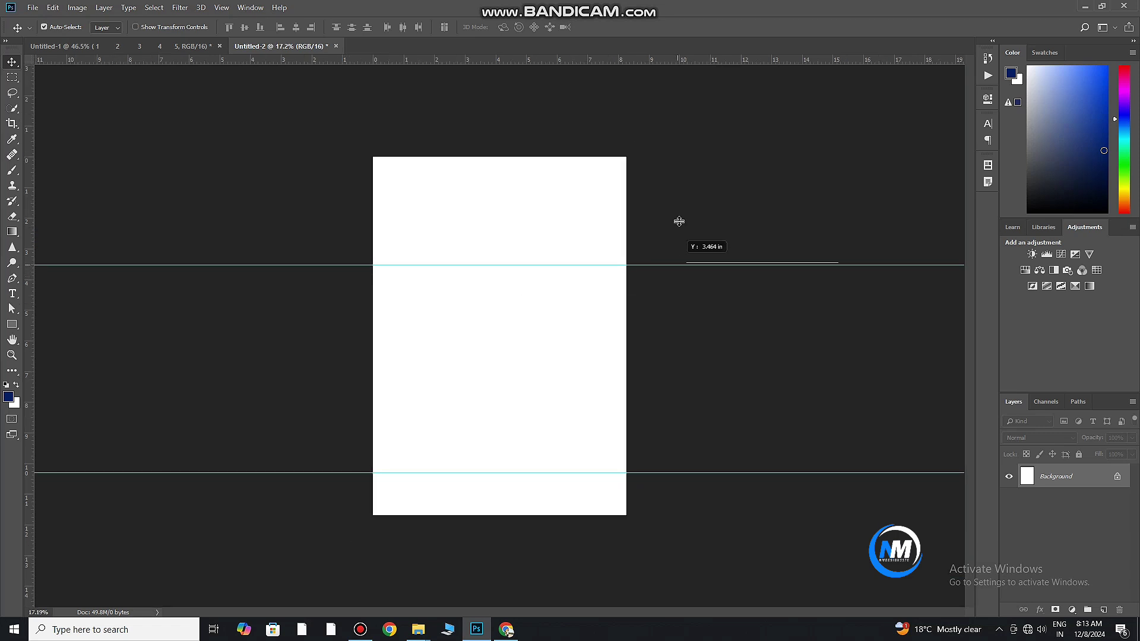
left_click_drag(683, 262, 675, 62)
scroll(548, 196, "up", 2)
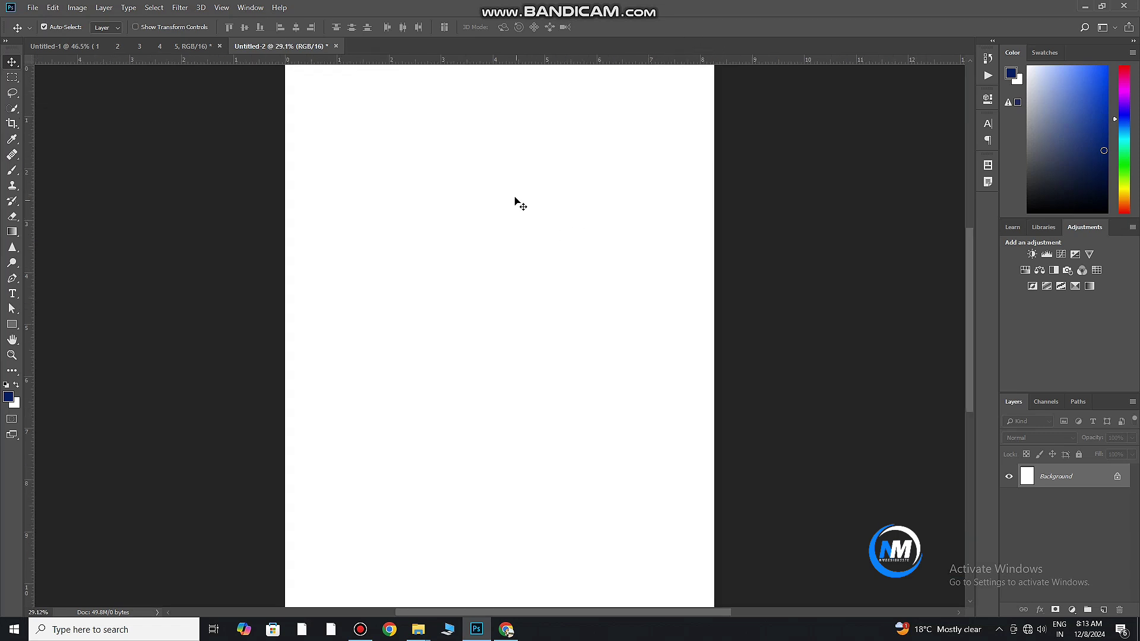
scroll(539, 248, "down", 1)
scroll(540, 248, "up", 1)
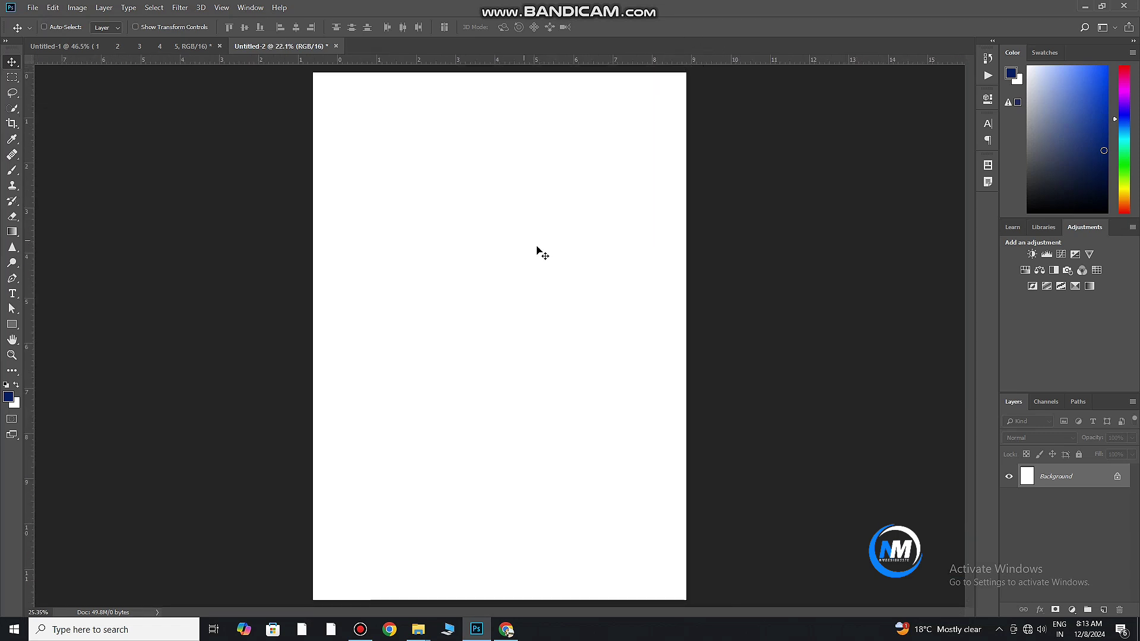
- Draw a black-filled square in the upper middle of the page and resize it
key("u")
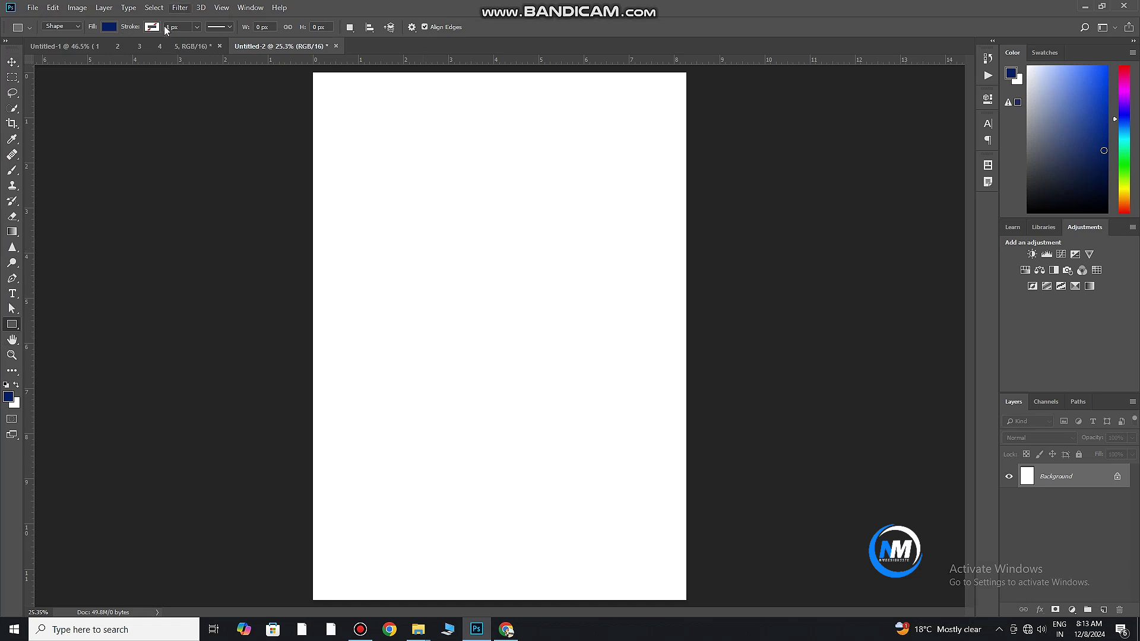
left_click(111, 27)
left_click(82, 89)
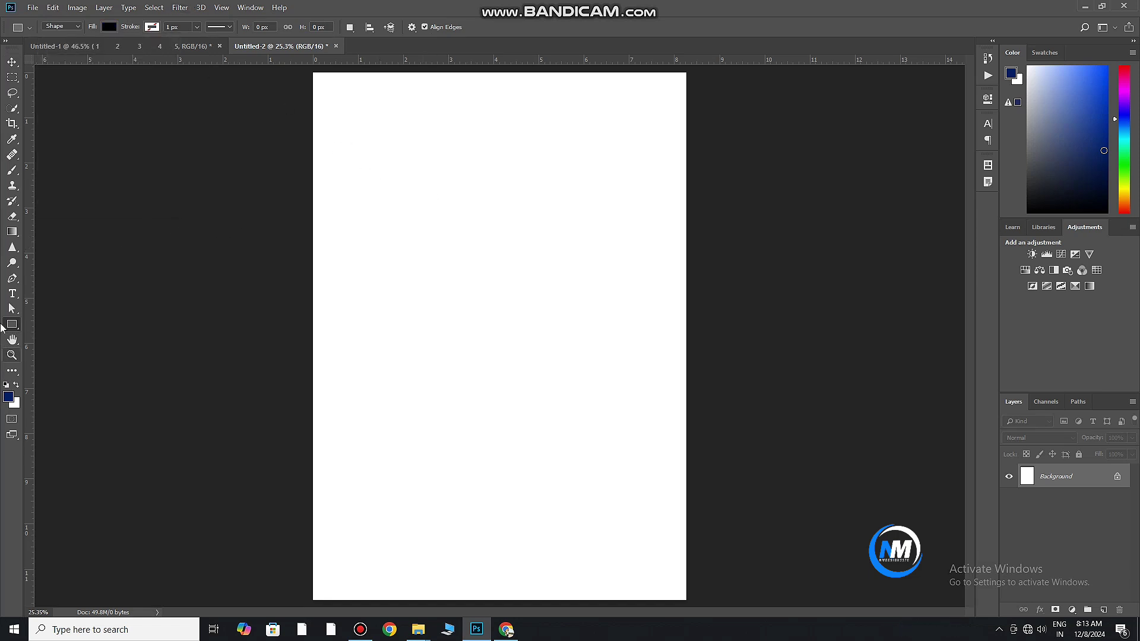
left_click_drag(473, 204, 542, 267)
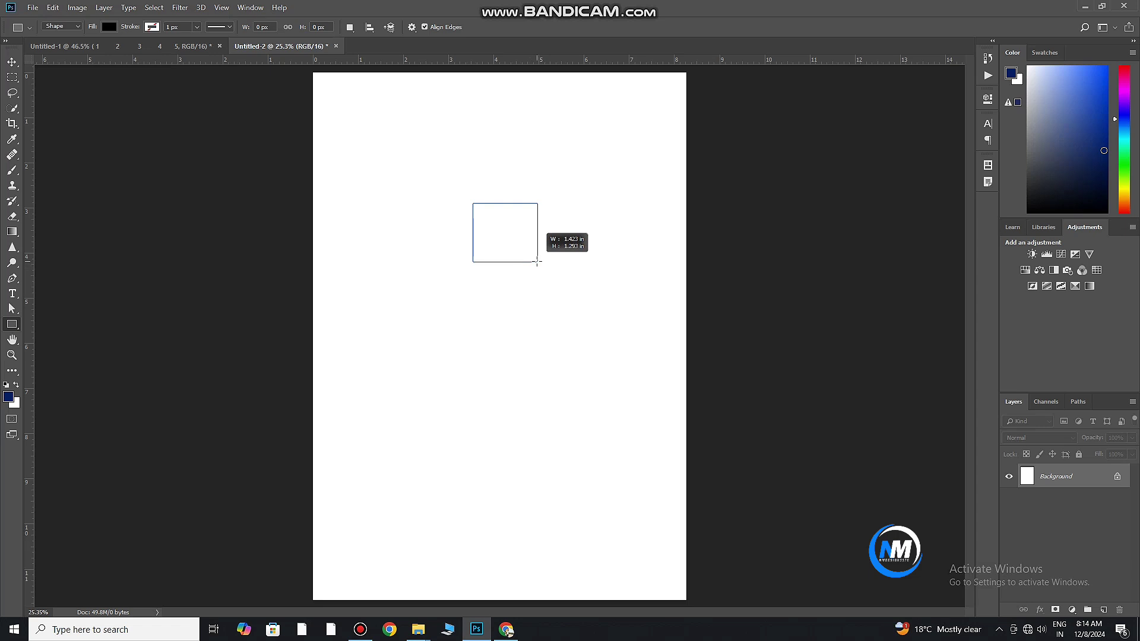
mouse_move(542, 268)
left_mouse_down()
mouse_move(588, 294)
mouse_move(451, 307)
mouse_move(454, 317)
left_mouse_up()
left_click(952, 95)
key("ctrl+t")
key("Return")
- Undo trial rectangles, add a new layer, and draw a small square below the black squares
left_click(12, 324)
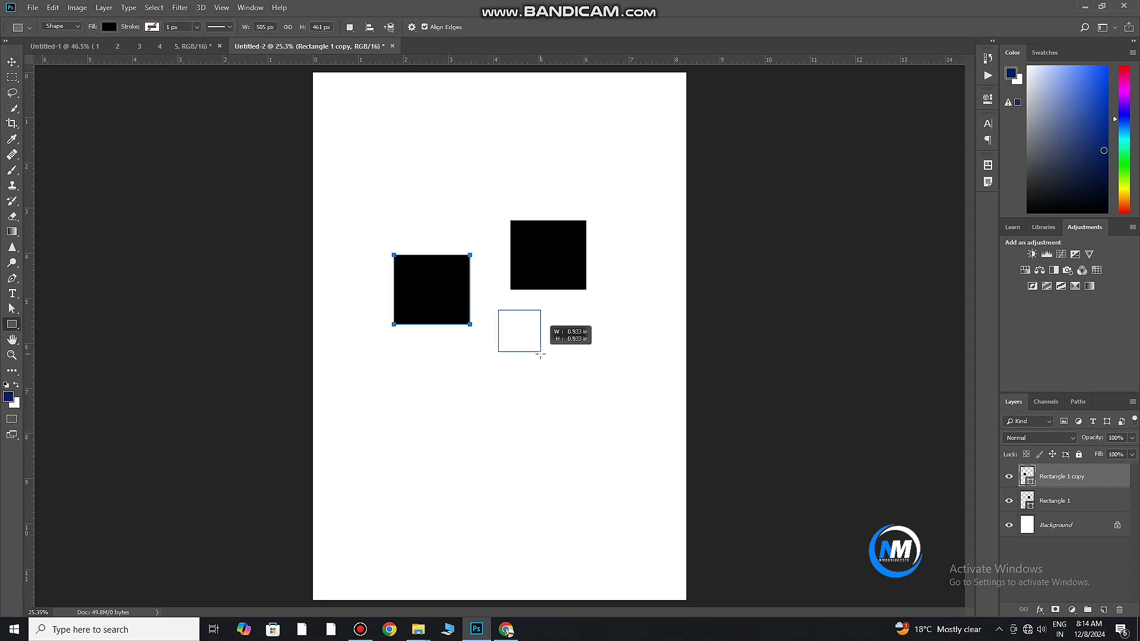
mouse_move(497, 309)
left_mouse_down()
mouse_move(587, 393)
mouse_move(542, 365)
left_mouse_up()
key("ctrl+z")
left_click(954, 94)
left_click(11, 62)
key("ctrl+z")
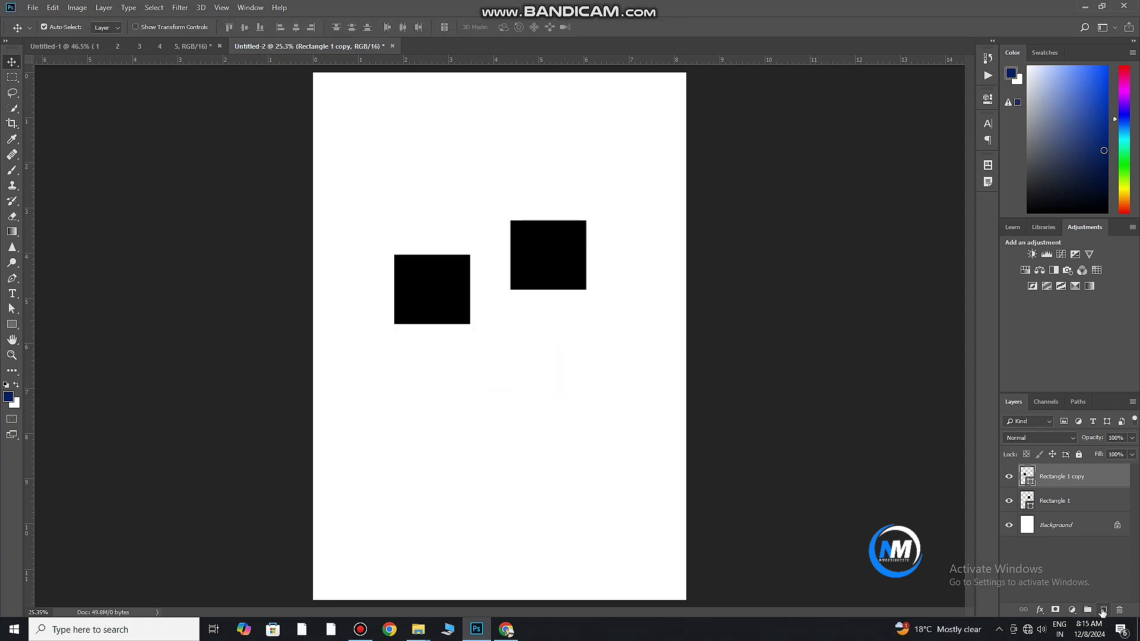
left_click(1103, 610)
key("u")
mouse_move(475, 400)
left_mouse_down()
mouse_move(521, 445)
mouse_move(492, 252)
mouse_move(451, 294)
left_mouse_up()
- Place the small square between the black squares and change its fill to red
left_click(954, 95)
left_click(12, 62)
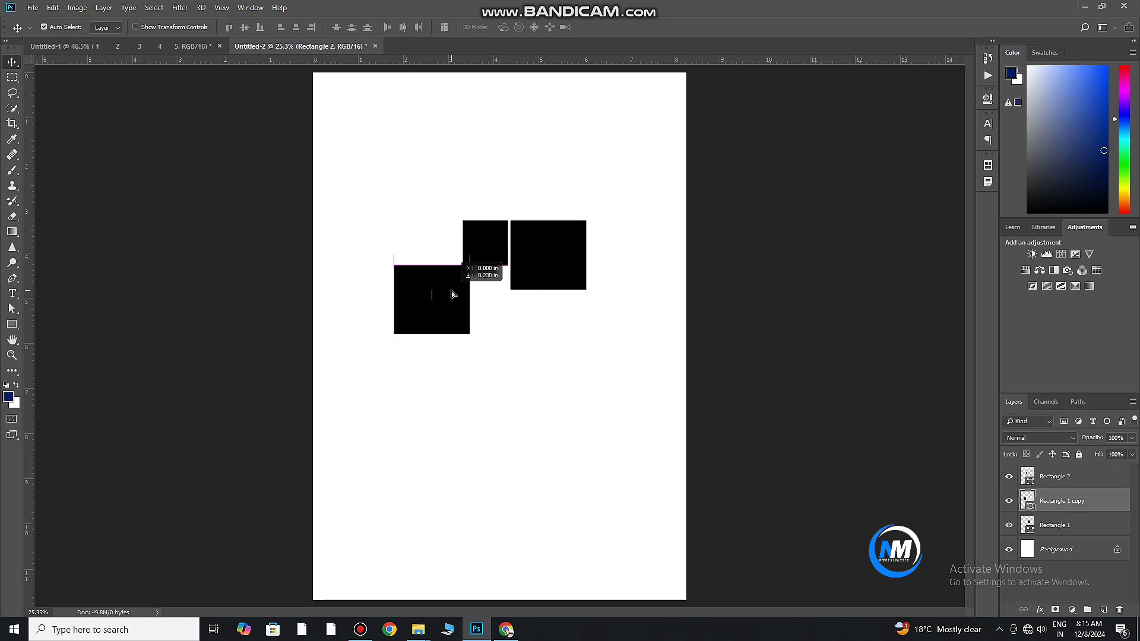
left_click_drag(491, 237, 491, 249)
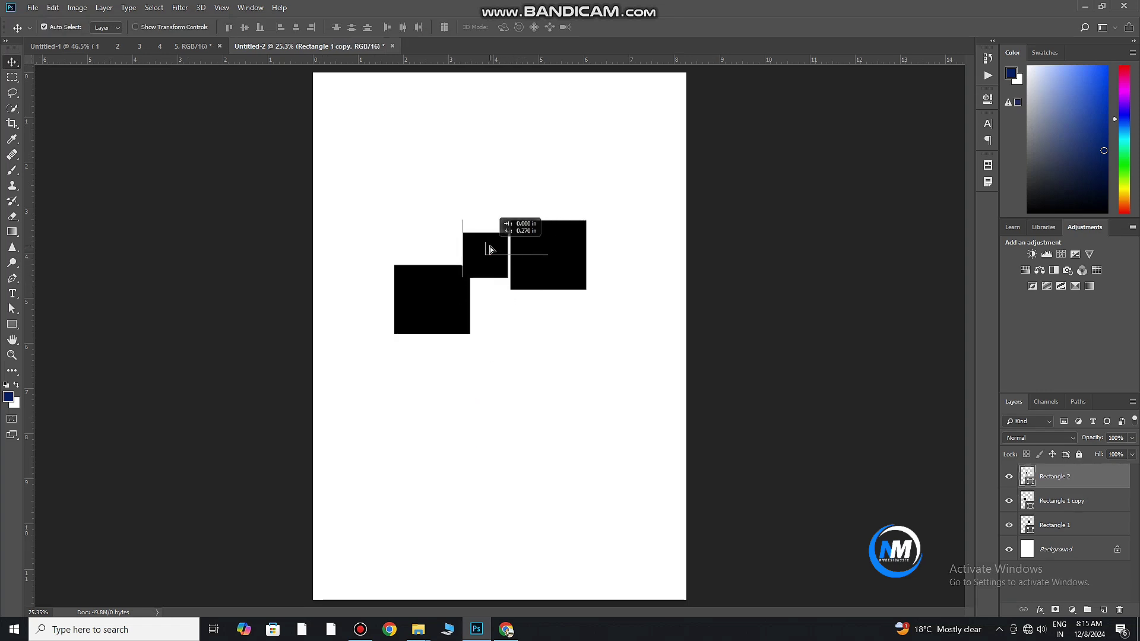
double_click(1028, 475)
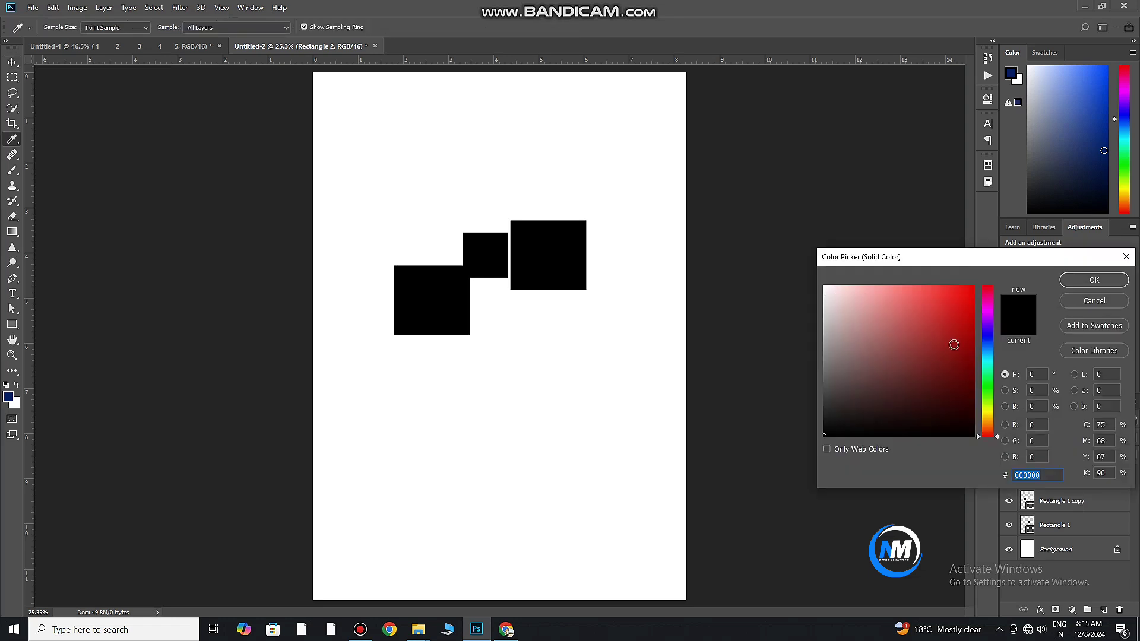
left_click(940, 325)
left_click(1079, 280)
- Position the red square beside the left black square and scale it smaller
mouse_move(493, 263)
left_mouse_down()
mouse_move(546, 253)
mouse_move(491, 250)
left_mouse_up()
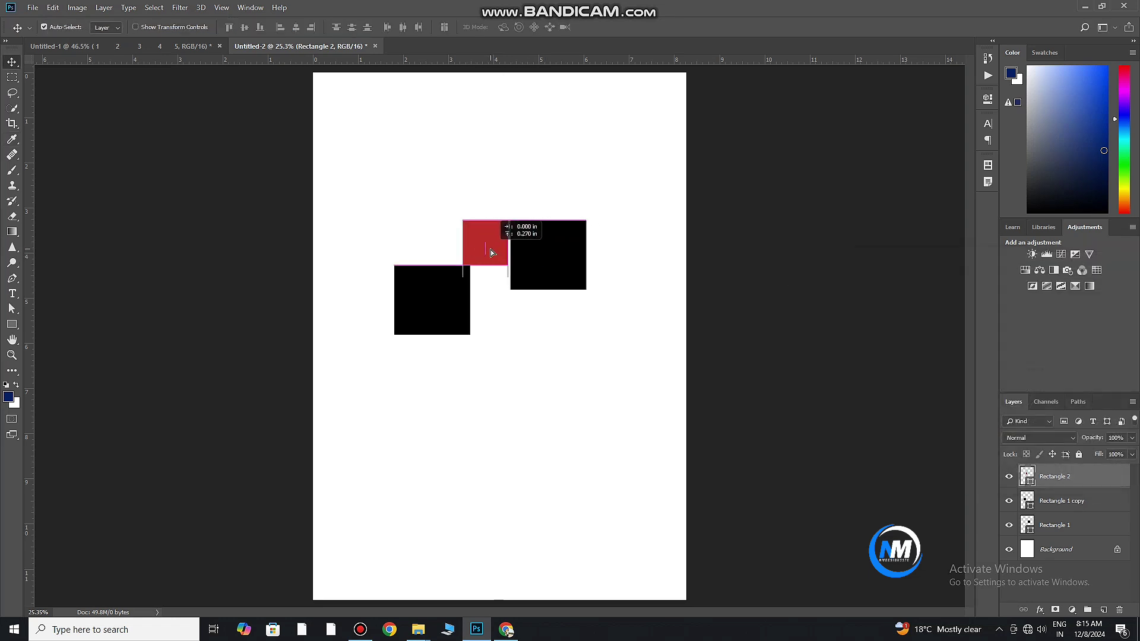
left_click_drag(443, 291, 428, 290)
mouse_move(488, 261)
left_mouse_down()
mouse_move(491, 299)
mouse_move(482, 279)
mouse_move(534, 259)
left_mouse_up()
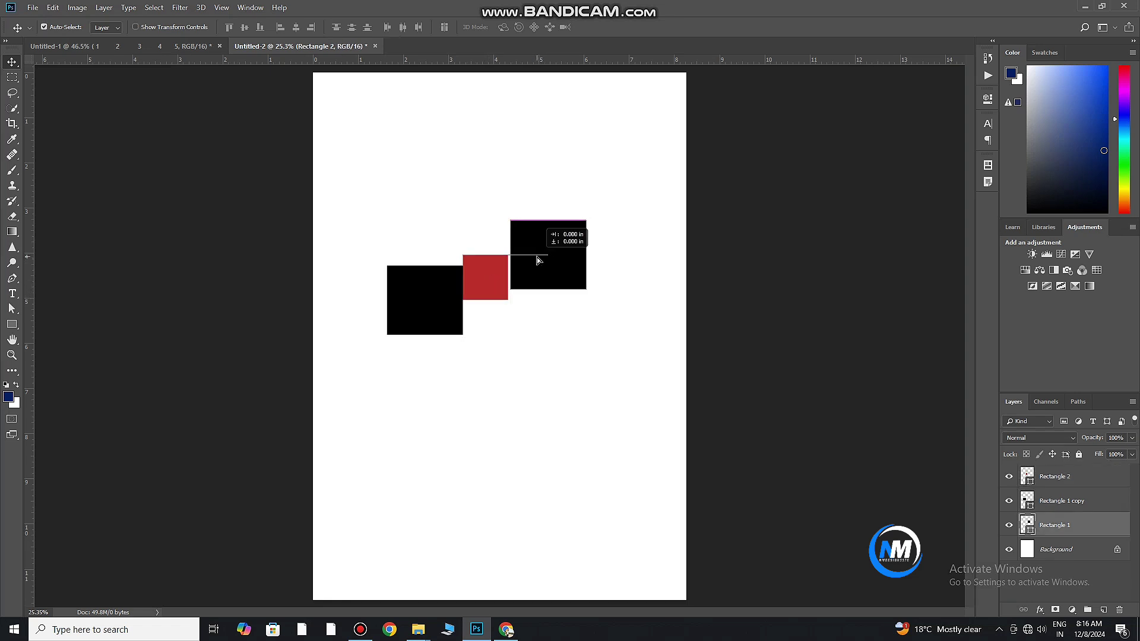
mouse_move(448, 298)
left_mouse_down()
mouse_move(485, 287)
mouse_move(525, 315)
mouse_move(500, 301)
mouse_move(517, 289)
mouse_move(450, 252)
left_mouse_up()
left_click(499, 305)
key("ctrl+t")
key("Return")
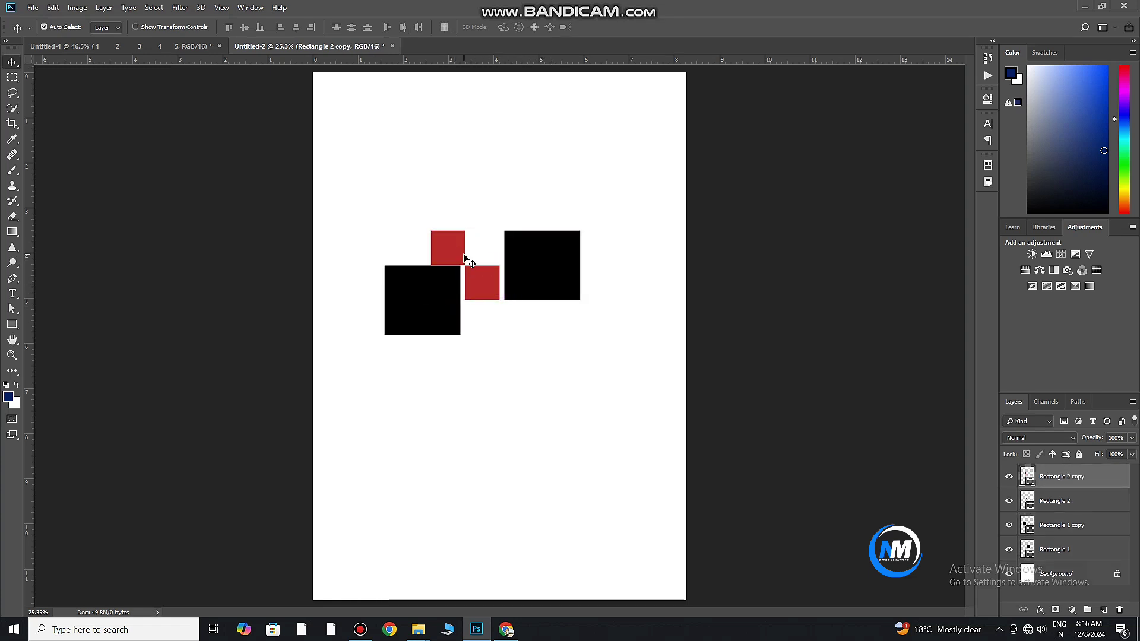
- Add alignment guides at the top and base of the right black square
left_click(453, 302)
left_click(523, 275)
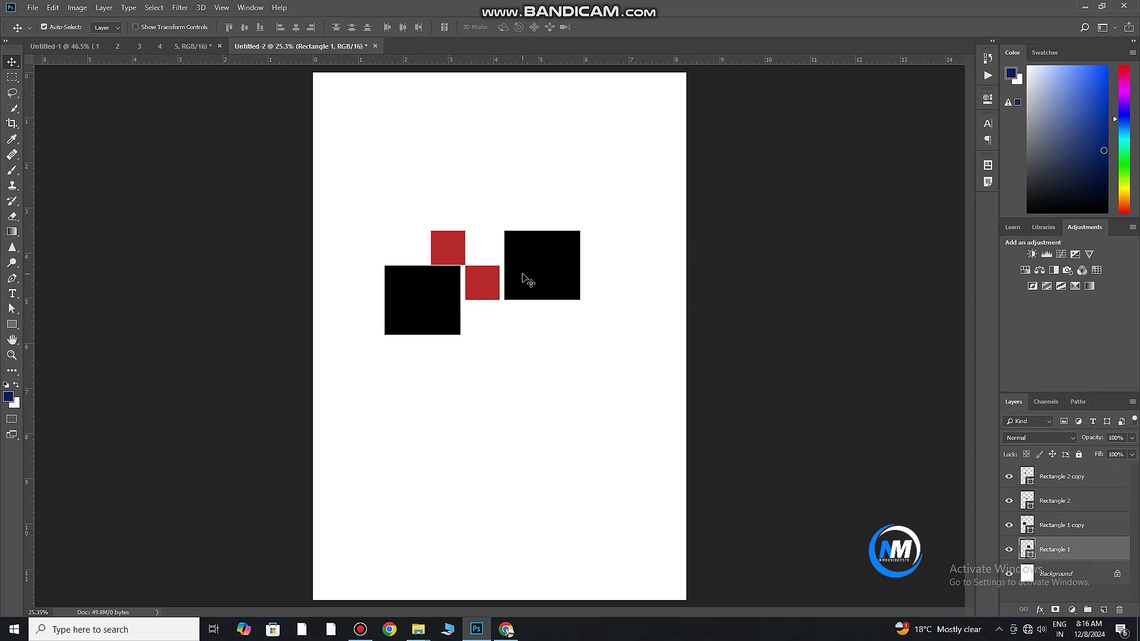
left_click_drag(615, 59, 632, 230)
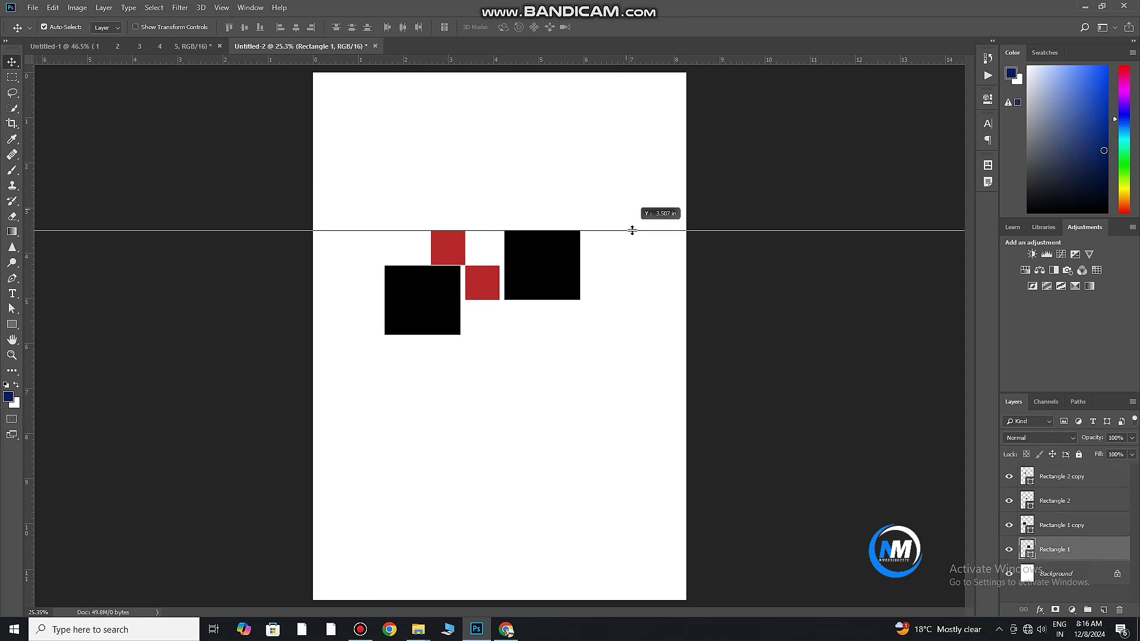
left_click_drag(618, 60, 619, 301)
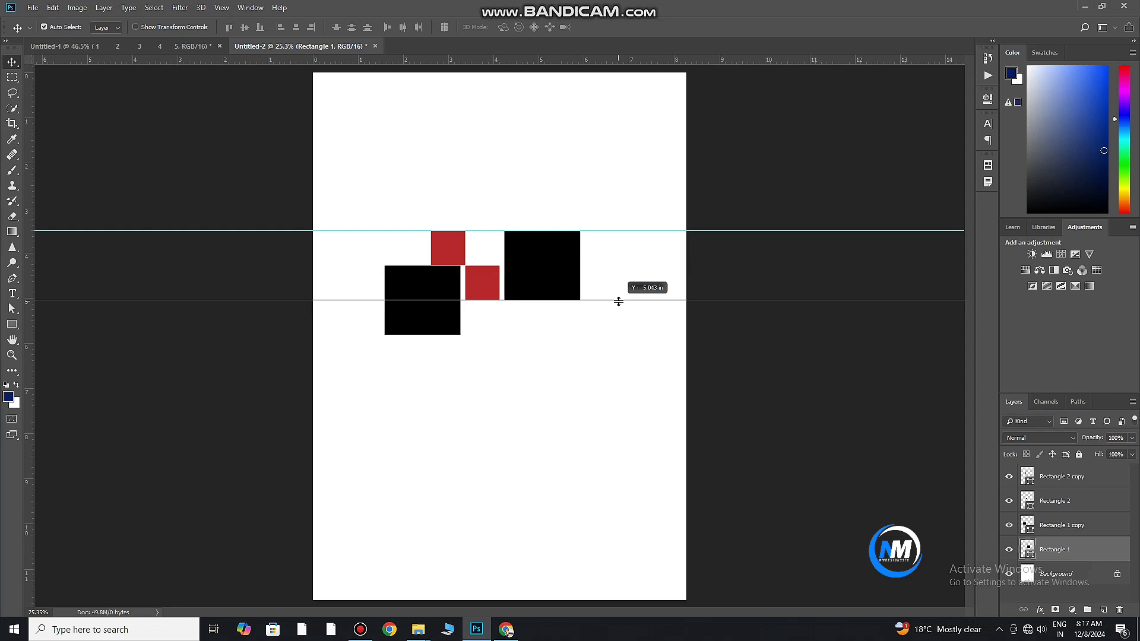
left_click_drag(619, 301, 618, 300)
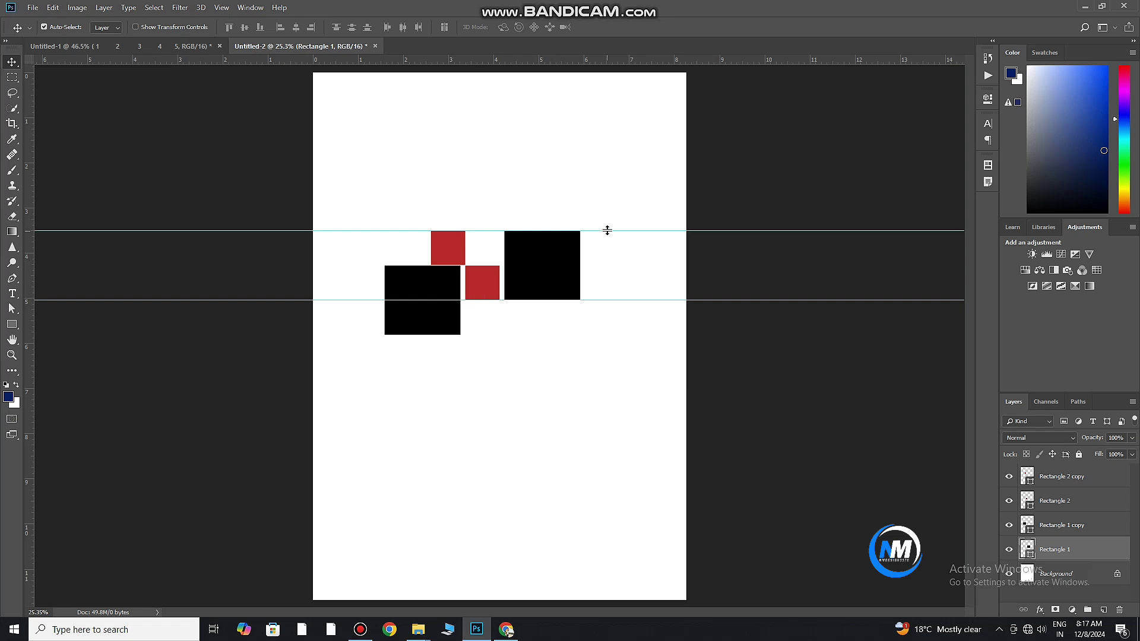
- Remove the guides, copy a red square above the left black square, and select all squares
left_click(650, 326)
left_click_drag(654, 300, 653, 60)
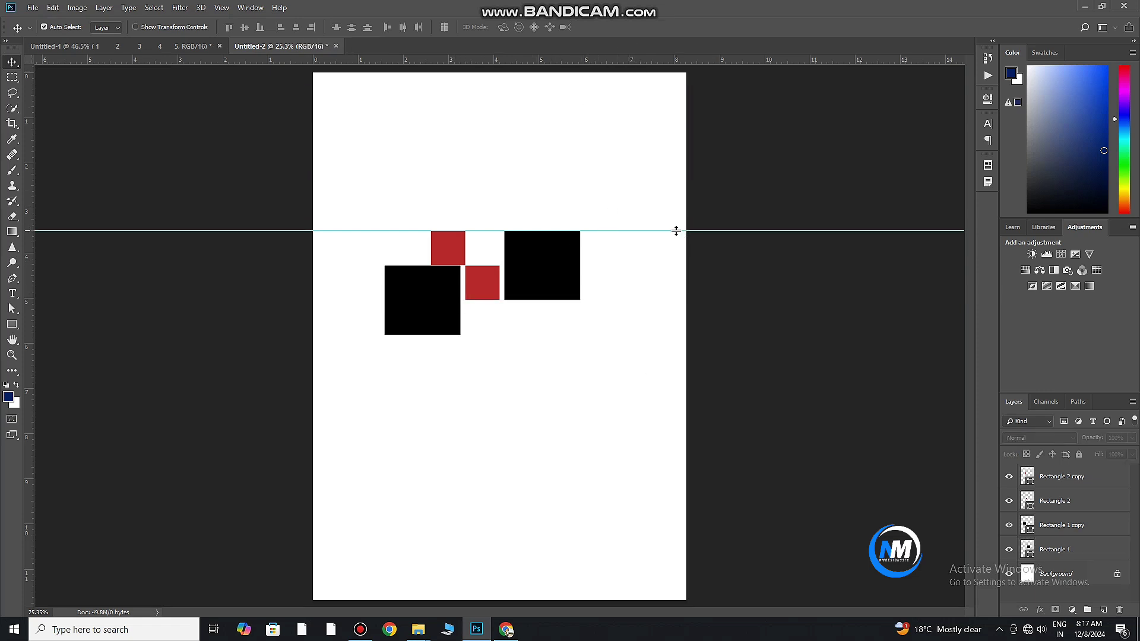
left_click_drag(676, 231, 654, 59)
mouse_move(449, 247)
left_mouse_down()
mouse_move(403, 252)
mouse_move(460, 260)
left_mouse_up()
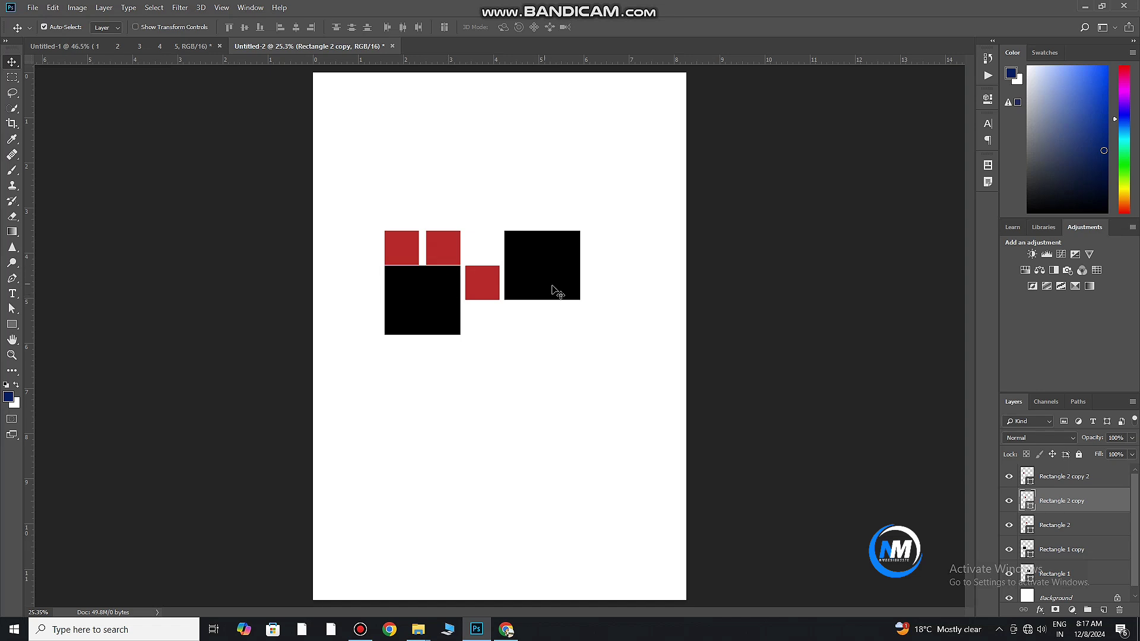
left_click_drag(359, 205, 593, 374)
key("ctrl+t")
- Scale the whole group of squares down slightly about its centre
left_click_drag(583, 224, 559, 242)
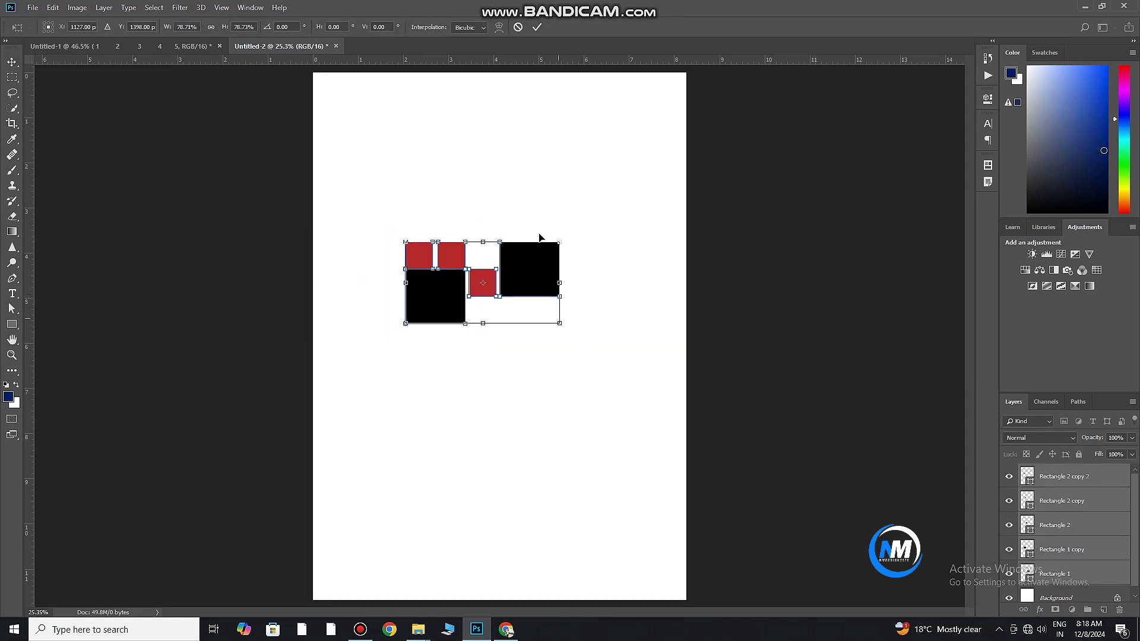
key("Return")
scroll(482, 279, "up", 2)
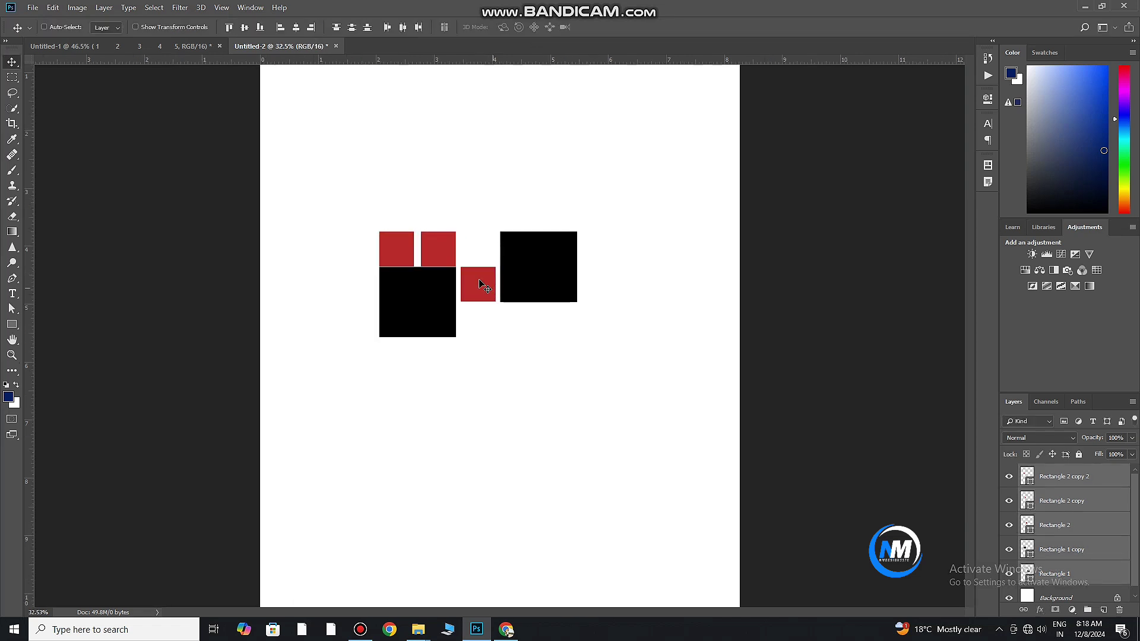
left_click_drag(437, 323, 510, 387)
key("ctrl+z")
- Duplicate red squares below the left black square and beside and below the right squares
left_click(420, 319)
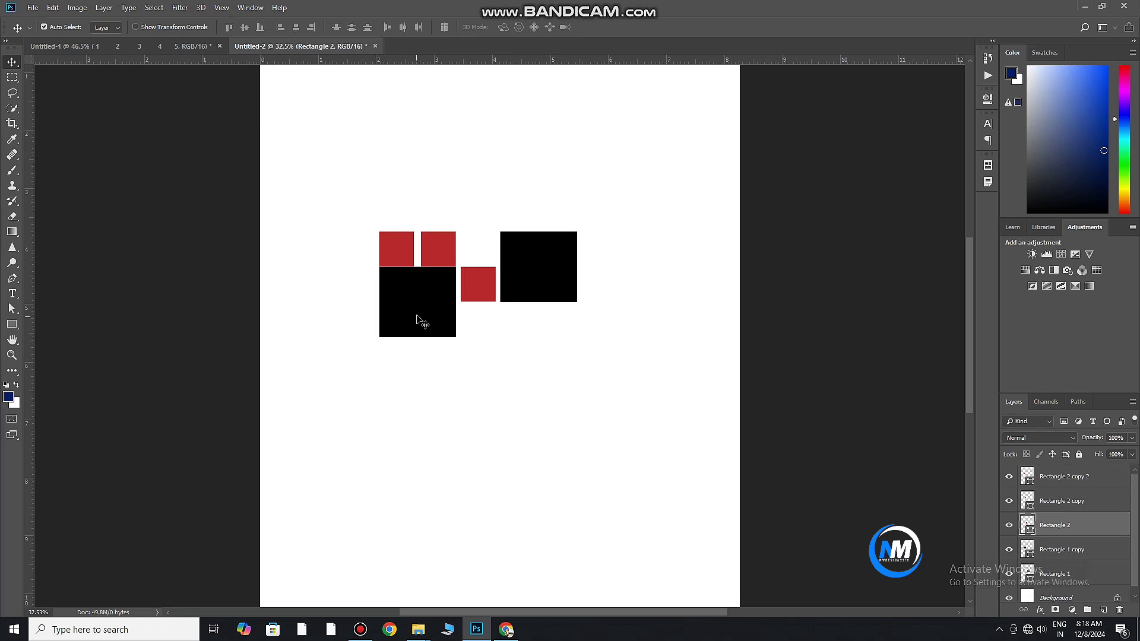
mouse_move(418, 319)
left_mouse_down()
mouse_move(497, 351)
mouse_move(486, 357)
left_mouse_up()
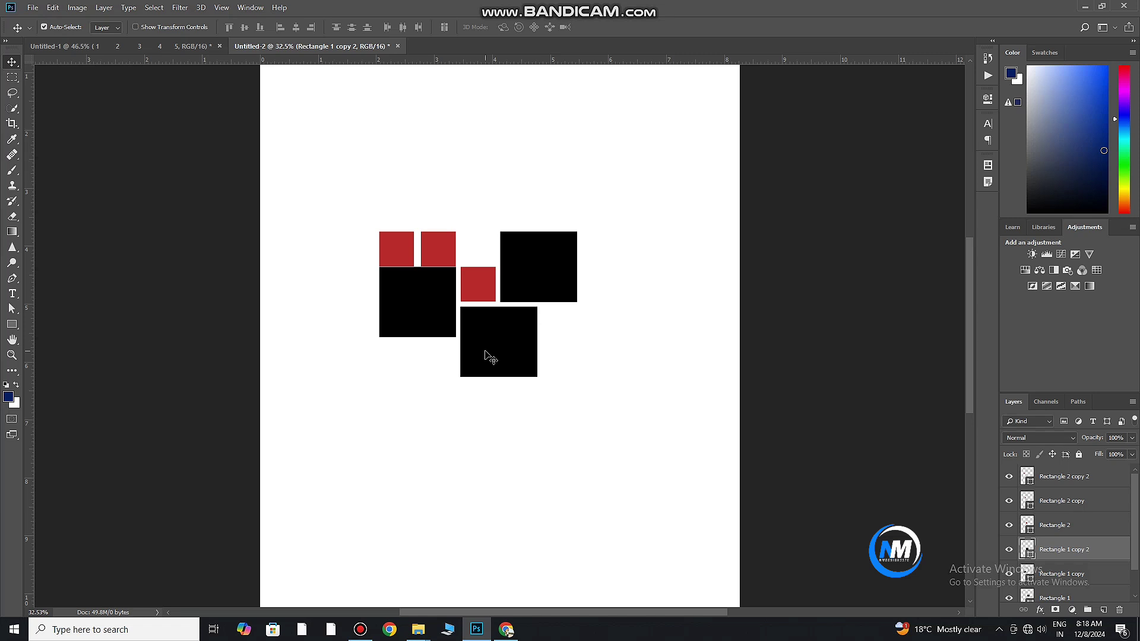
mouse_move(476, 283)
left_mouse_down()
mouse_move(438, 366)
mouse_move(396, 365)
mouse_move(351, 290)
mouse_move(355, 328)
left_mouse_up()
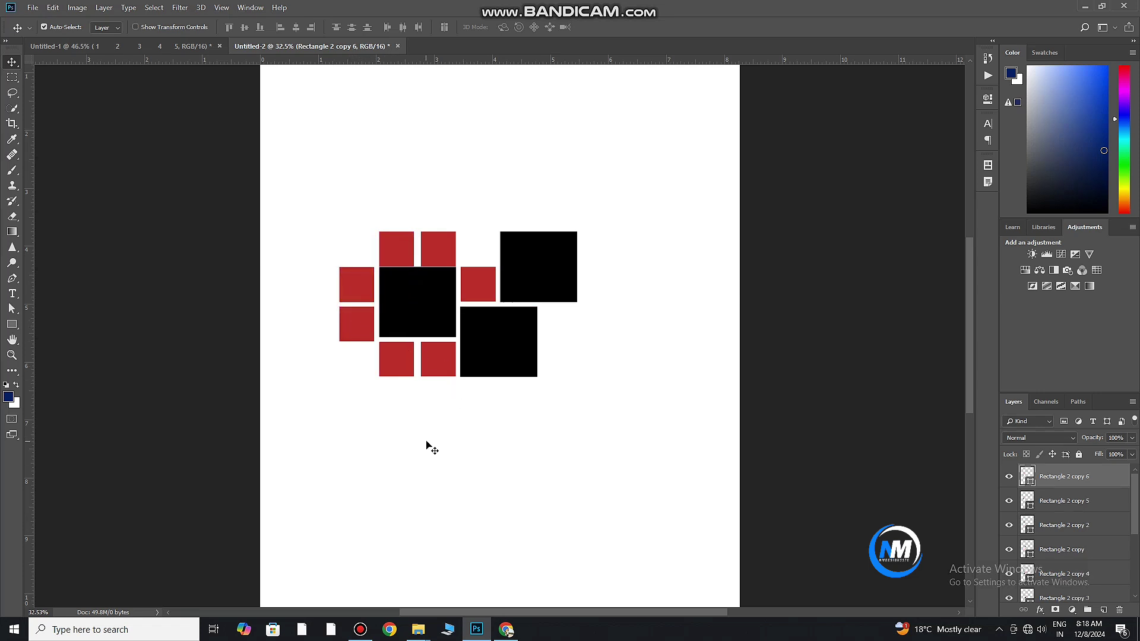
left_click(485, 291)
mouse_move(485, 291)
left_mouse_down()
mouse_move(607, 290)
mouse_move(550, 329)
left_mouse_up()
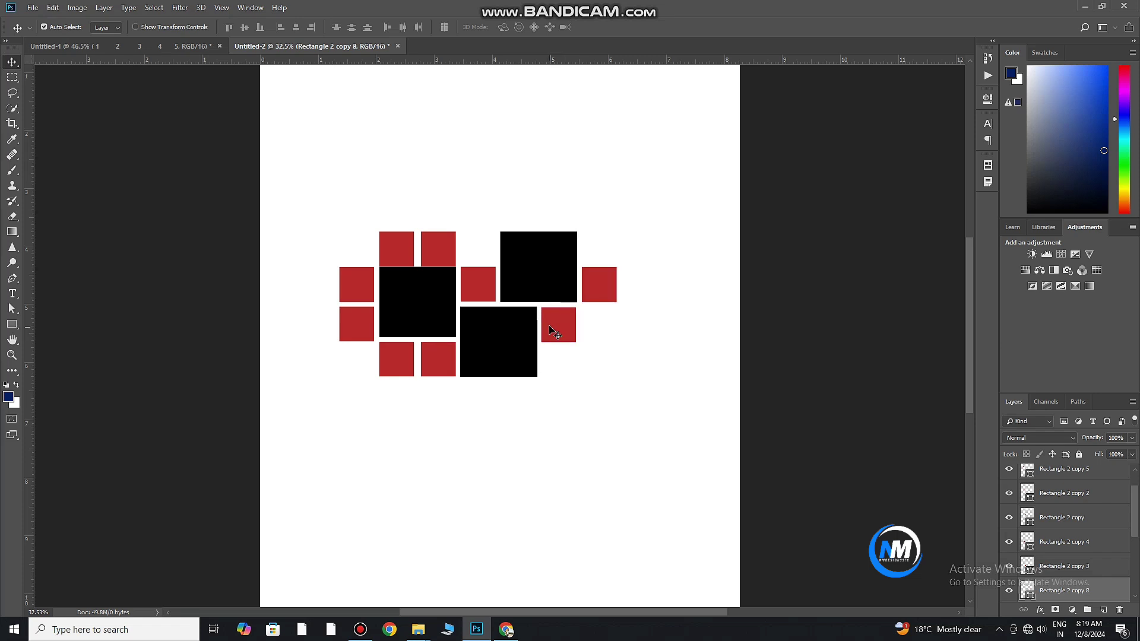
scroll(555, 323, "up", 5)
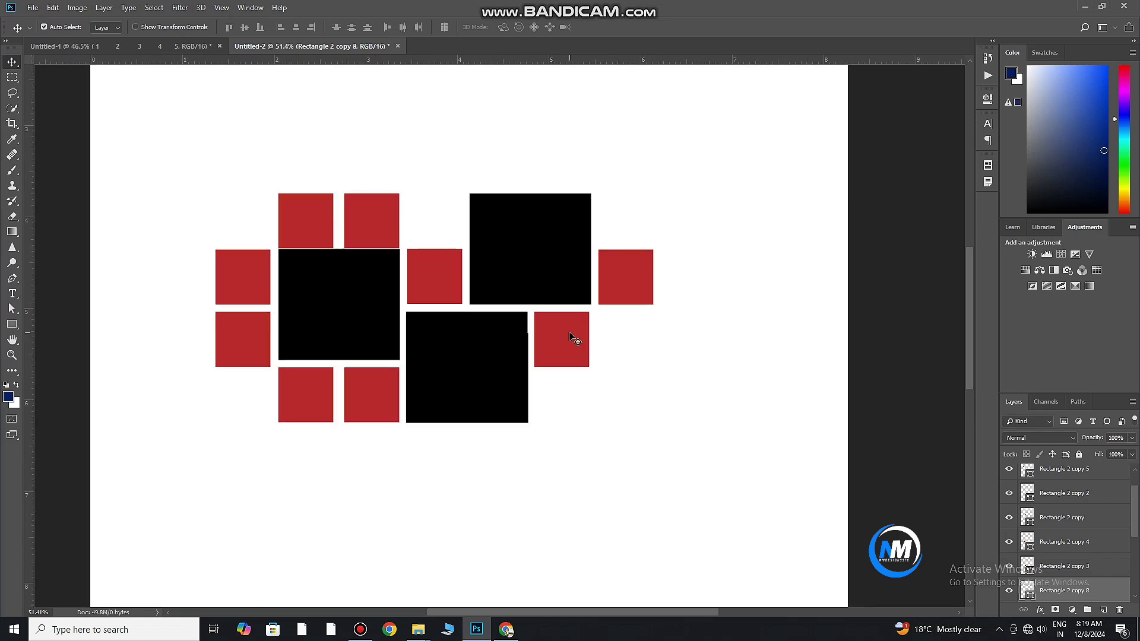
left_click_drag(574, 339, 638, 337)
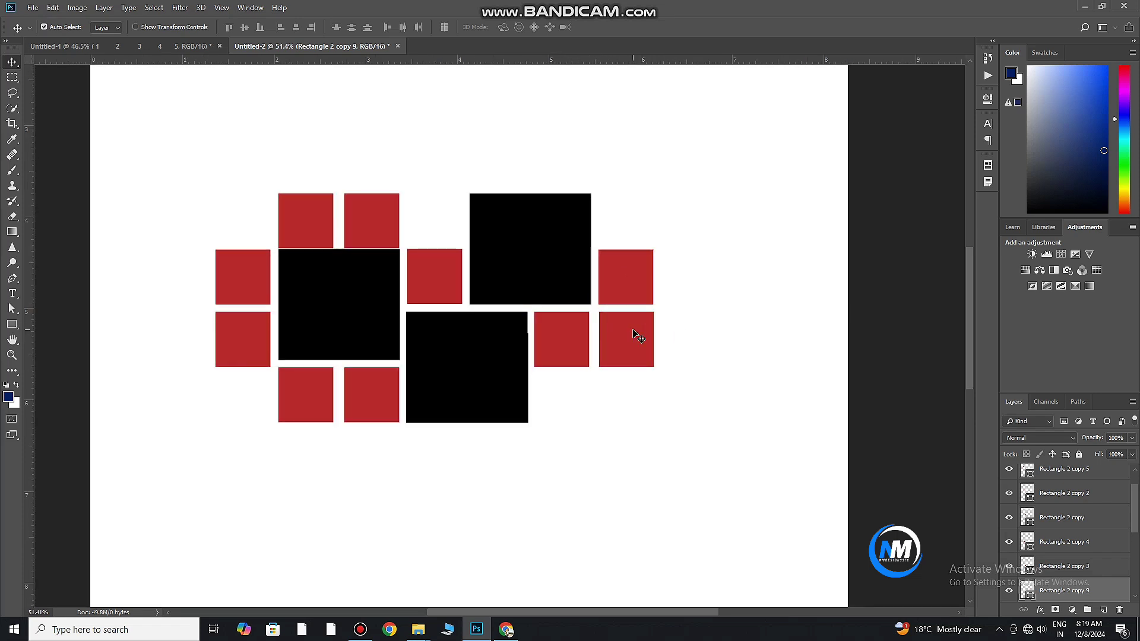
left_click_drag(558, 351, 557, 410)
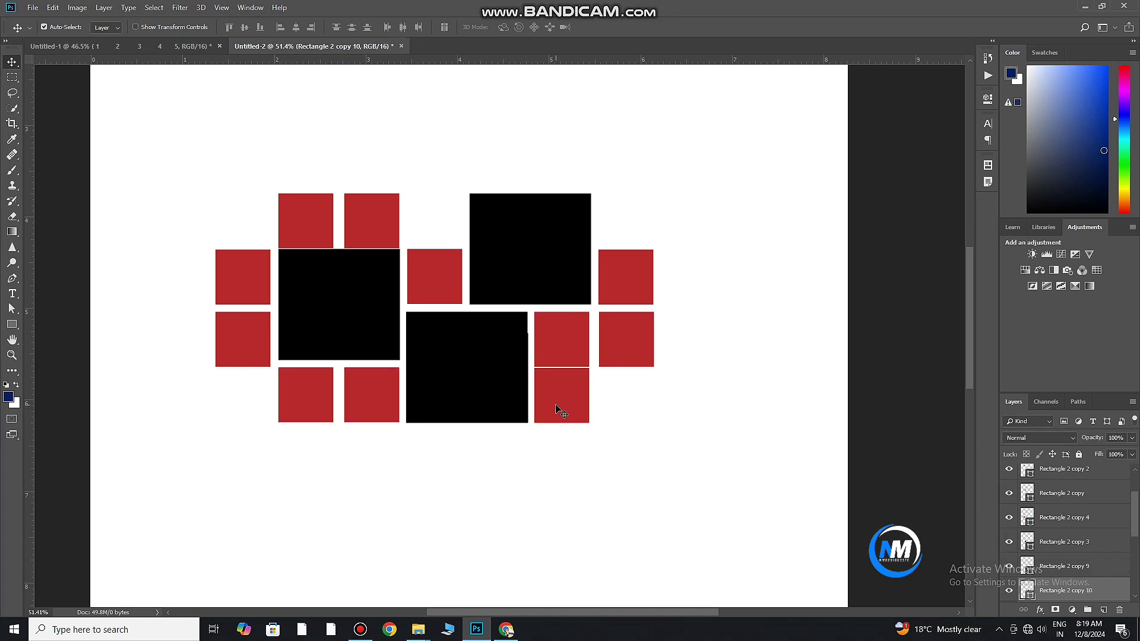
left_click_drag(257, 349, 257, 343)
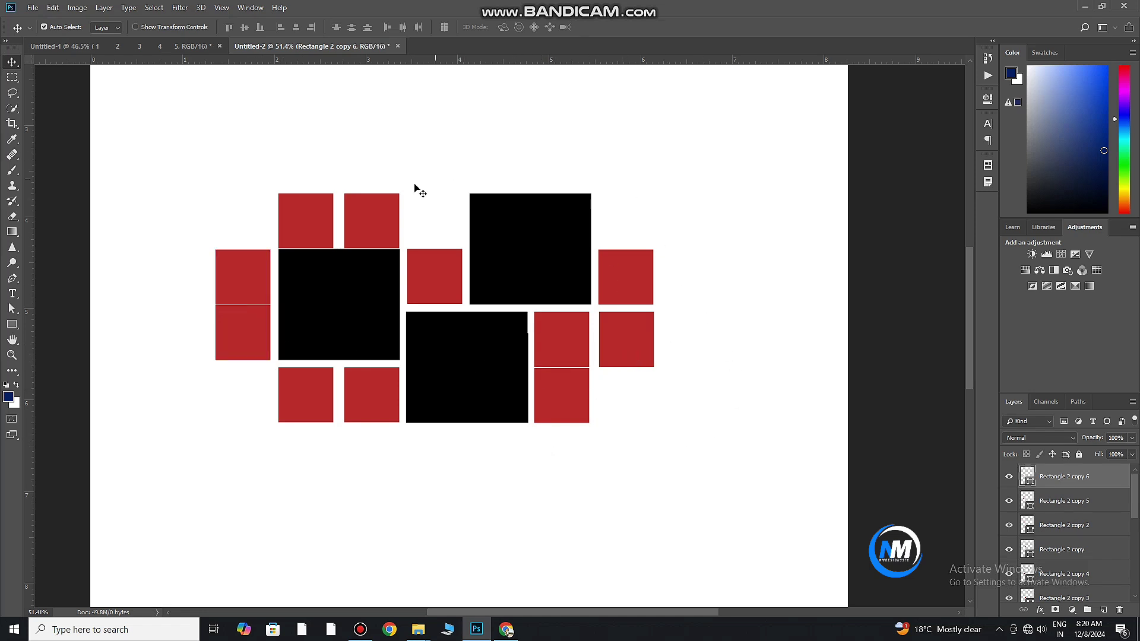
- Add a bottom-row red square and a single red square forming the heart's point
scroll(579, 348, "down", 5)
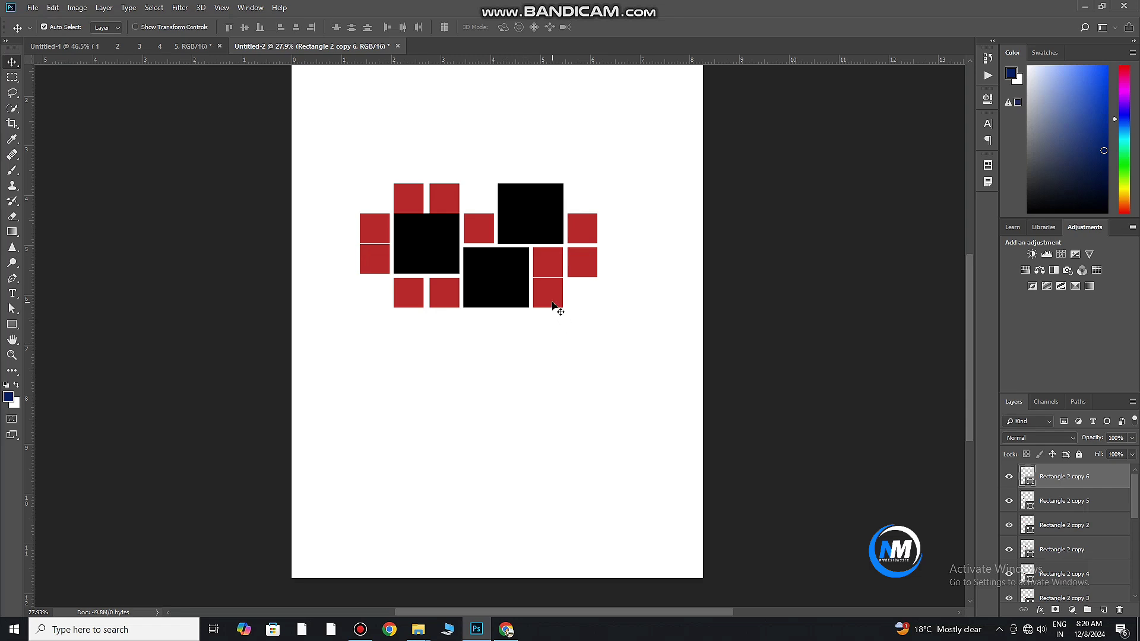
left_click(553, 304)
mouse_move(553, 304)
left_mouse_down()
mouse_move(447, 337)
mouse_move(512, 334)
left_mouse_up()
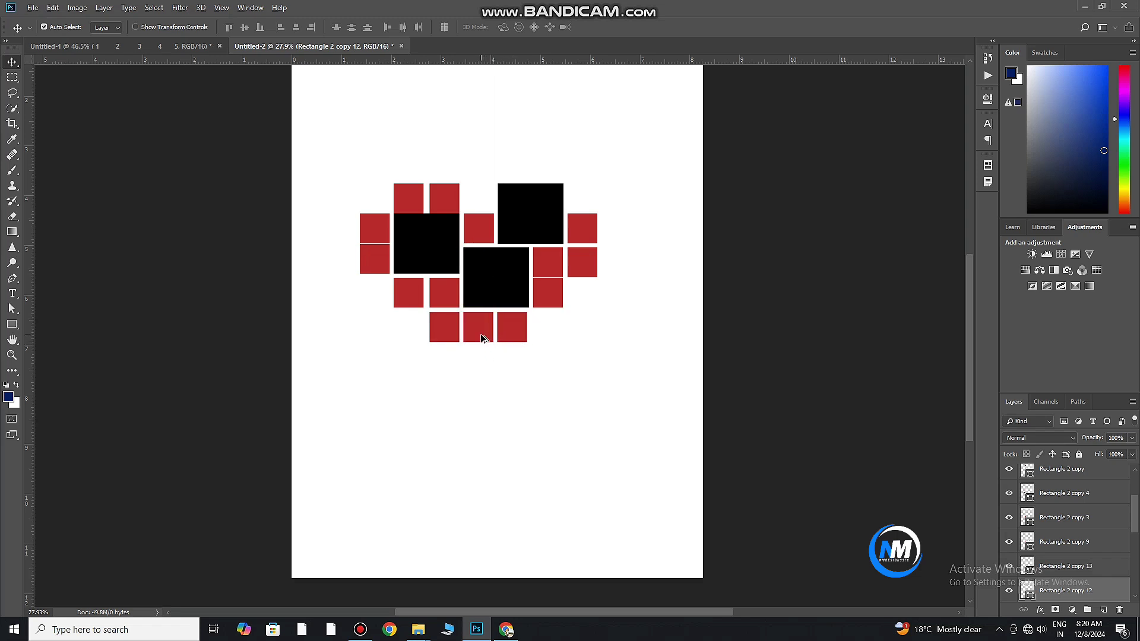
left_click_drag(481, 337, 481, 372)
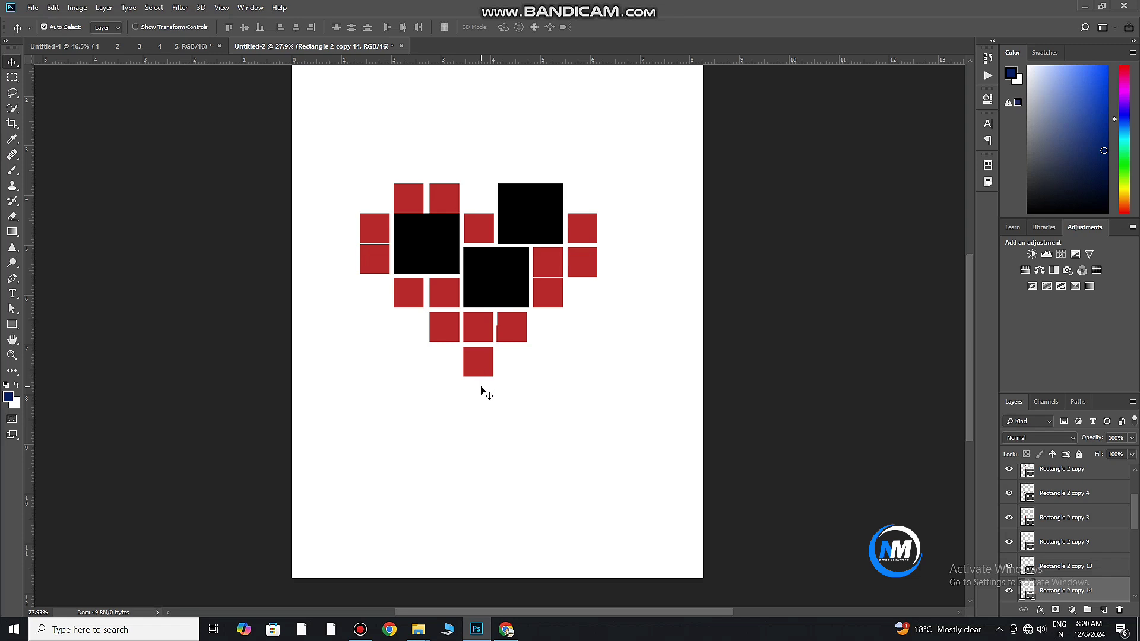
- Enlarge the whole heart to about 142% and move it lower on the page
left_click_drag(334, 158, 624, 396)
scroll(582, 262, "down", 2)
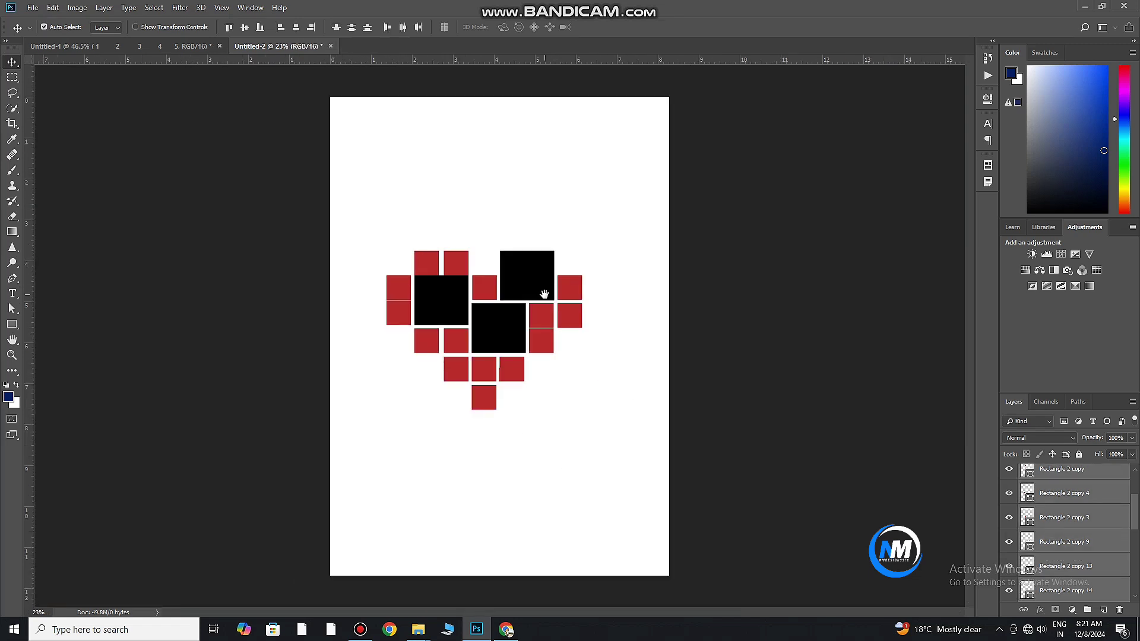
key("ctrl+t")
left_click_drag(561, 321, 577, 327)
left_click_drag(598, 415, 647, 456)
left_click(537, 28)
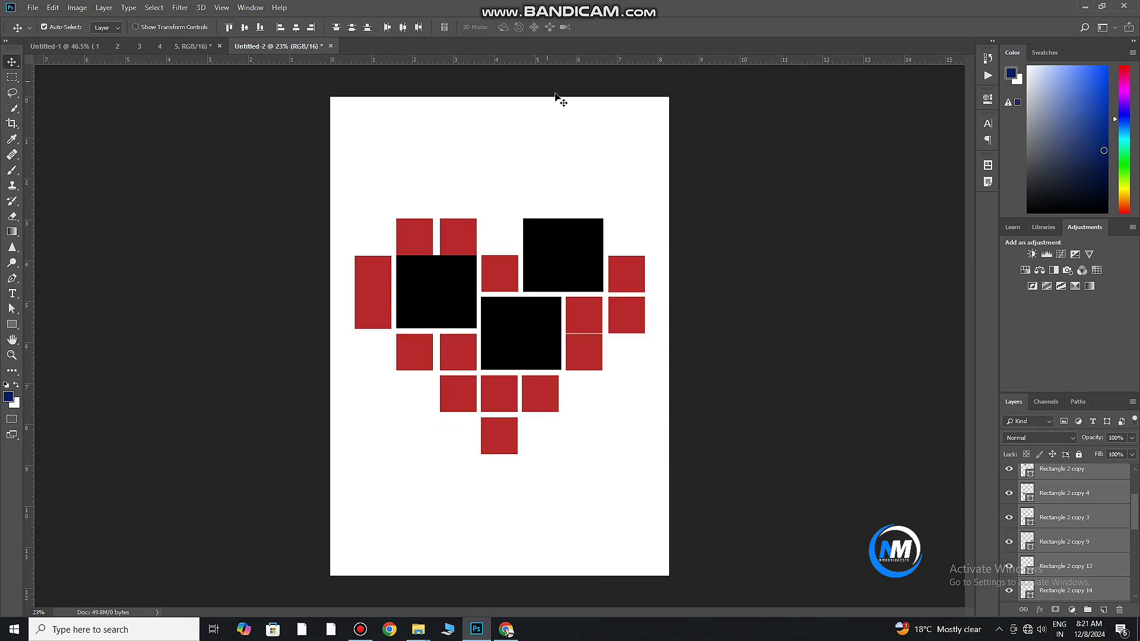
left_click_drag(547, 277, 547, 303)
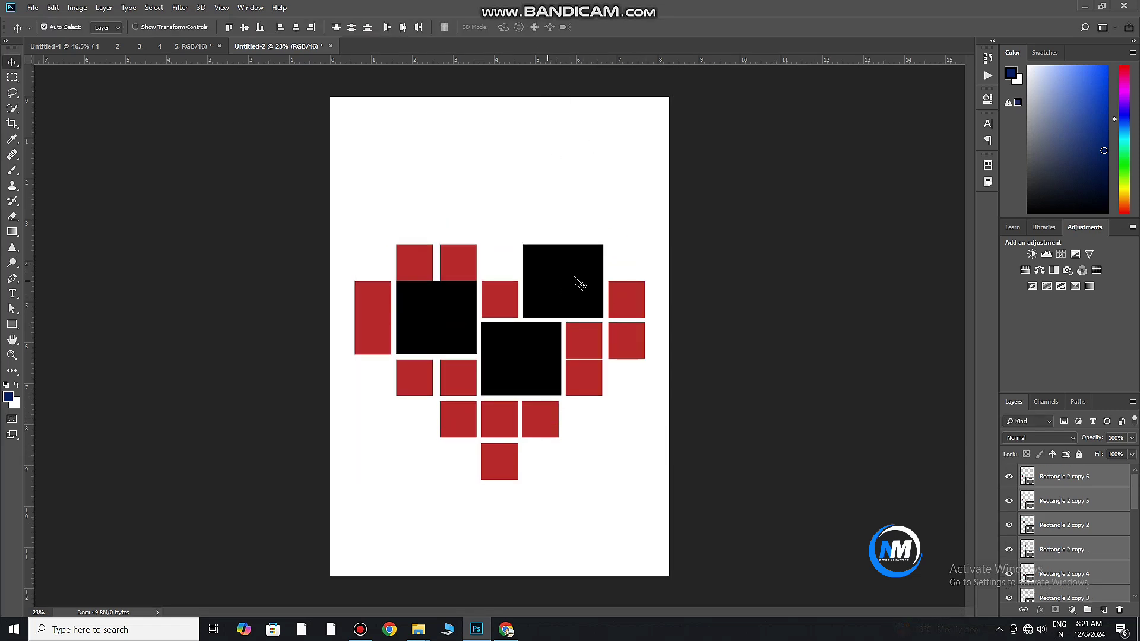
scroll(523, 432, "down", 1)
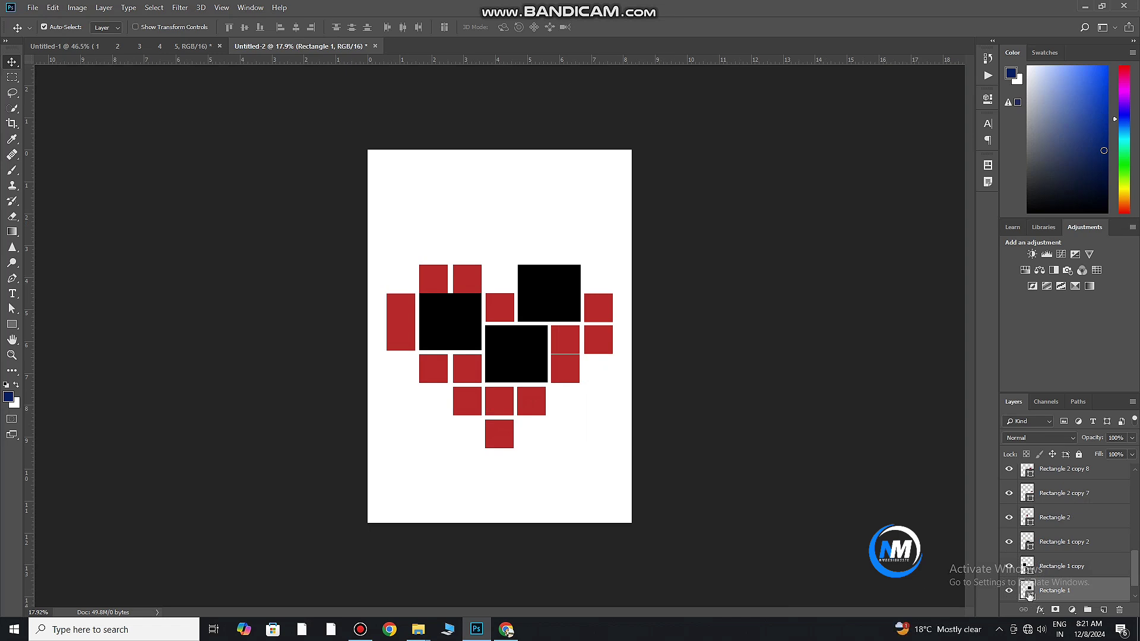
- Try recolouring the three large squares red through their fill colour pickers
double_click(1028, 591)
left_click(974, 287)
left_click(1092, 281)
double_click(1027, 566)
left_click(550, 293)
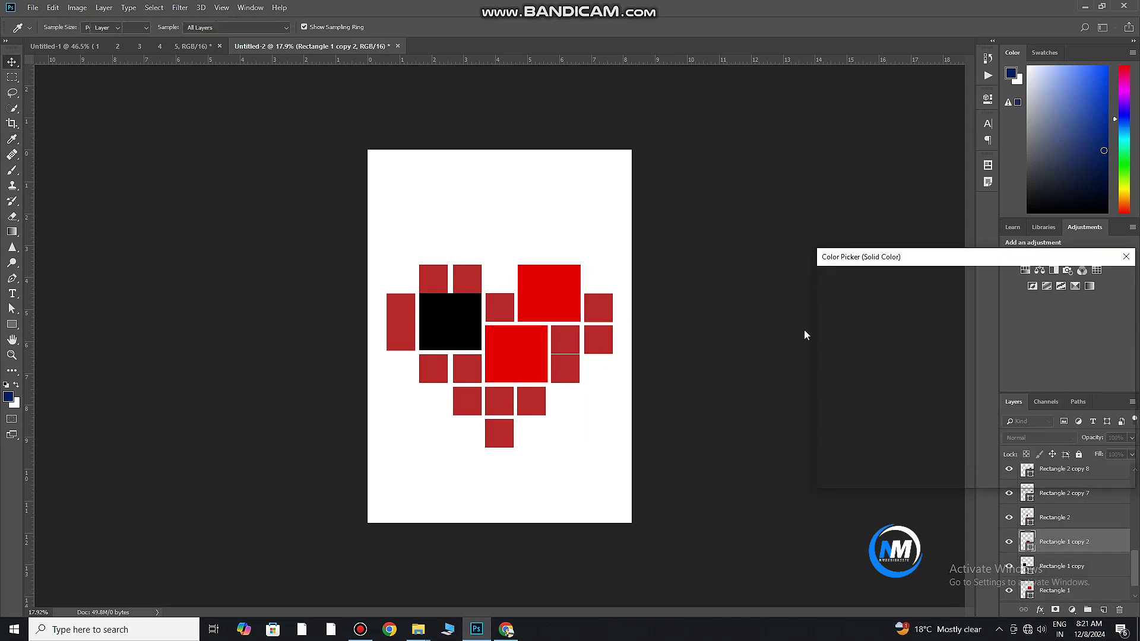
left_click(1095, 280)
double_click(1027, 566)
left_click(549, 293)
left_click(1094, 277)
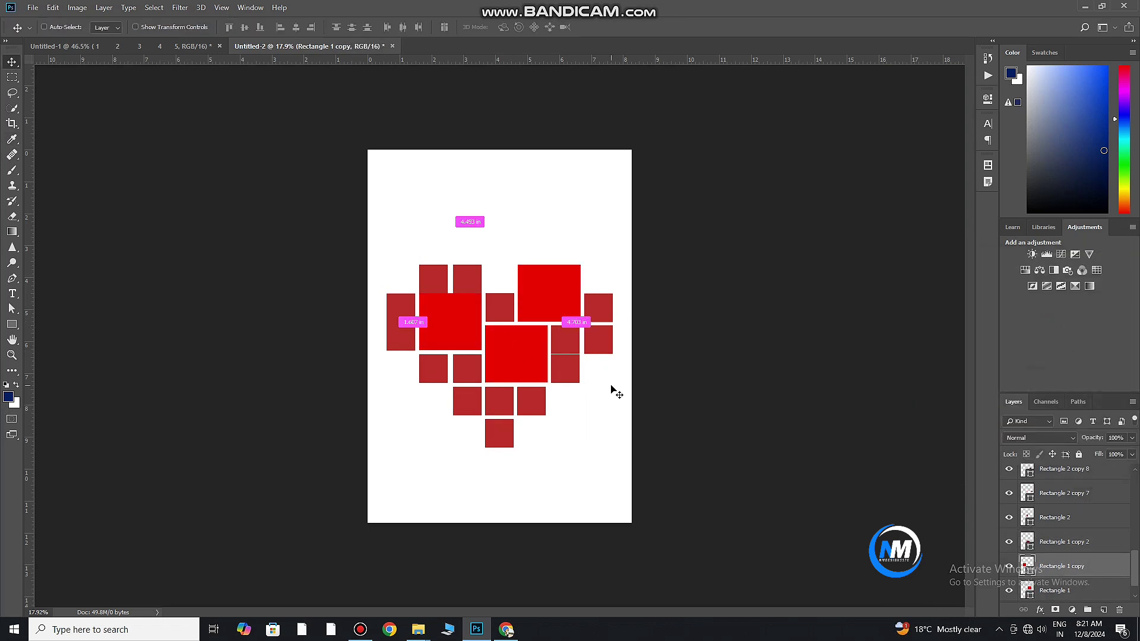
- Undo the red fills to keep the squares black, then switch to the downloads folder
scroll(547, 347, "up", 1)
scroll(547, 347, "down", 1)
scroll(547, 347, "up", 1)
key("ctrl+z")
key("ctrl+z")
key("ctrl+z")
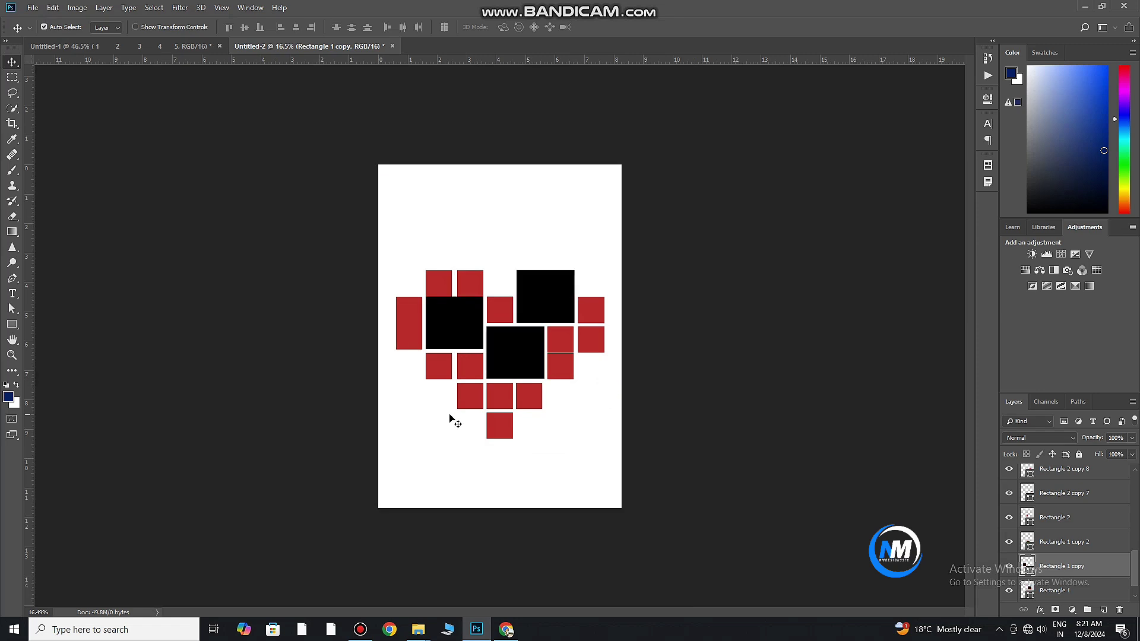
scroll(550, 334, "down", 1)
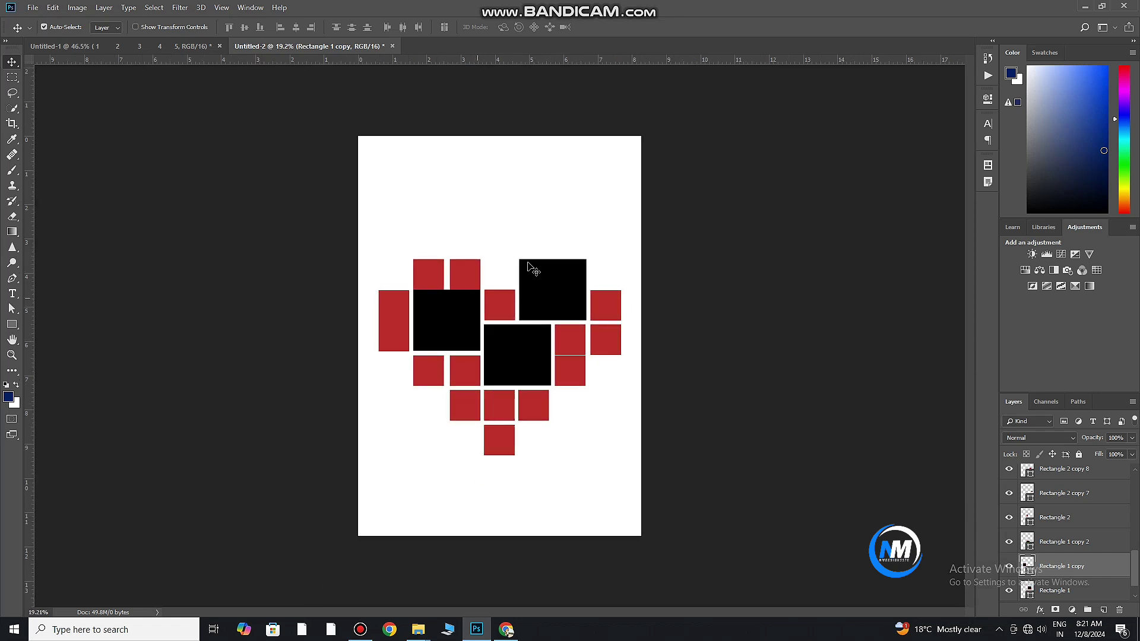
left_click(550, 287)
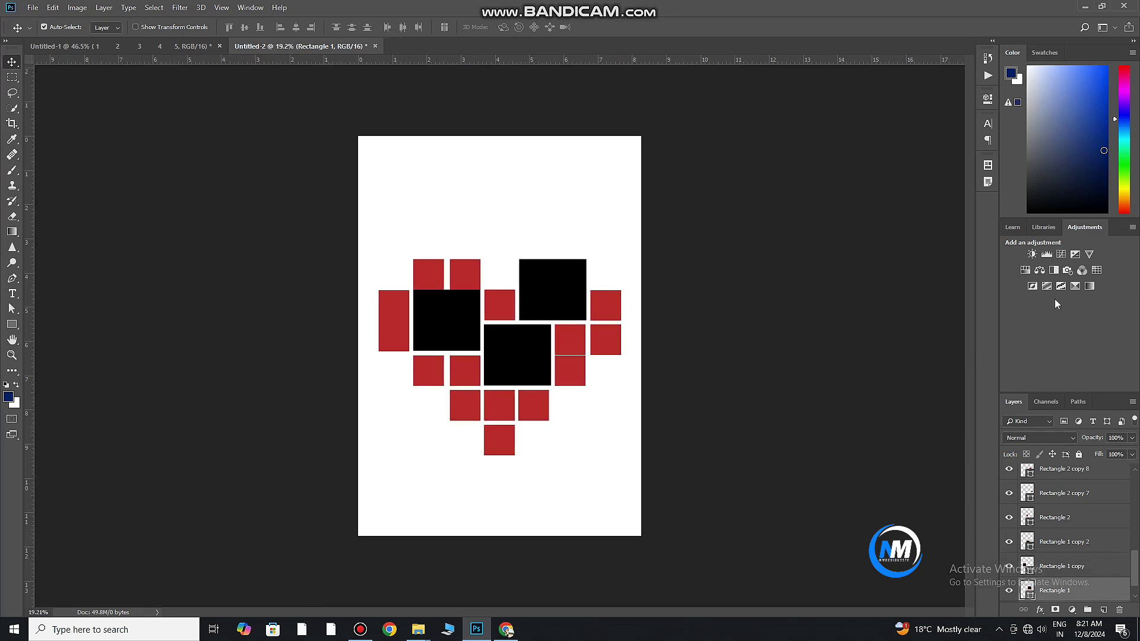
key("alt+Tab")
- Maximize the downloads folder and drag the teal-outfit photo in, shrinking it over the upper-right square
scroll(792, 309, "down", 3)
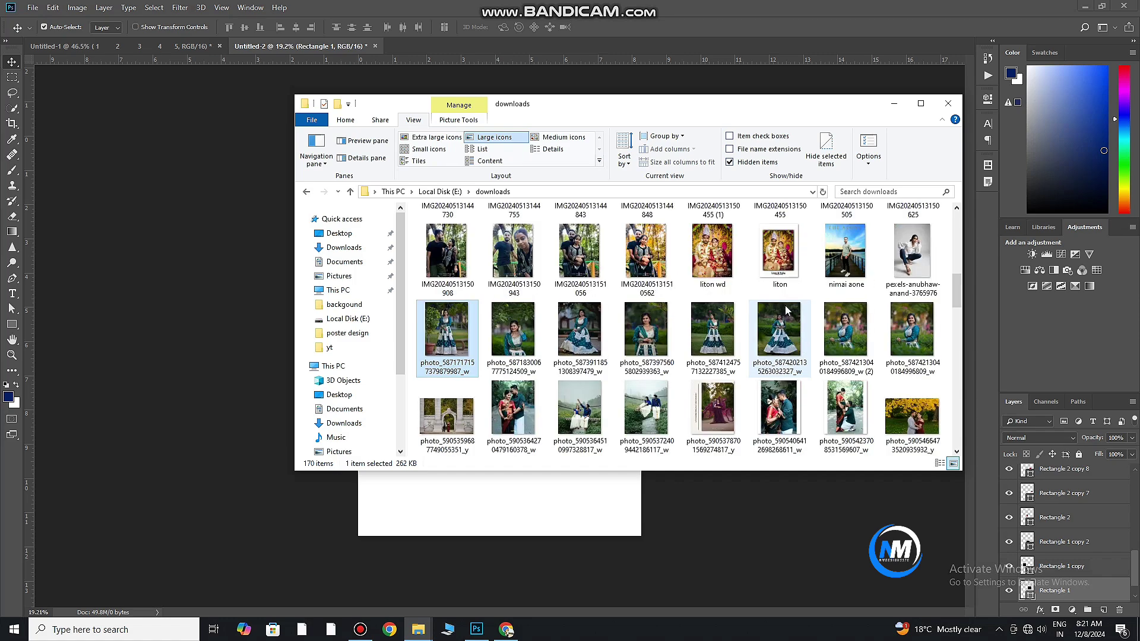
left_click_drag(815, 105, 849, 154)
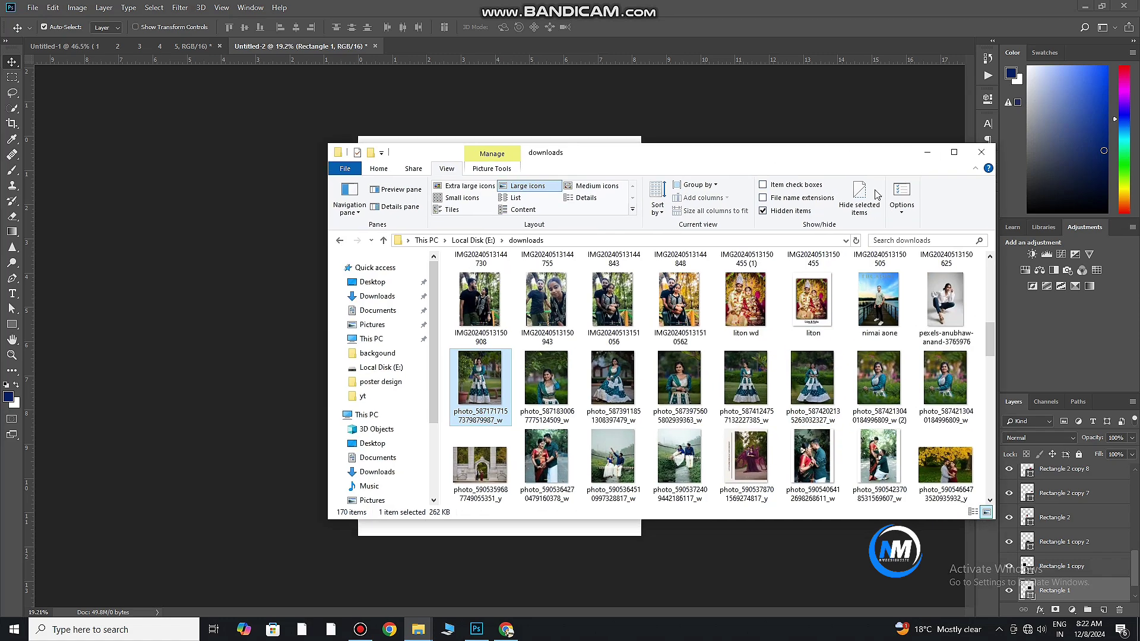
left_click(954, 153)
scroll(926, 250, "up", 5)
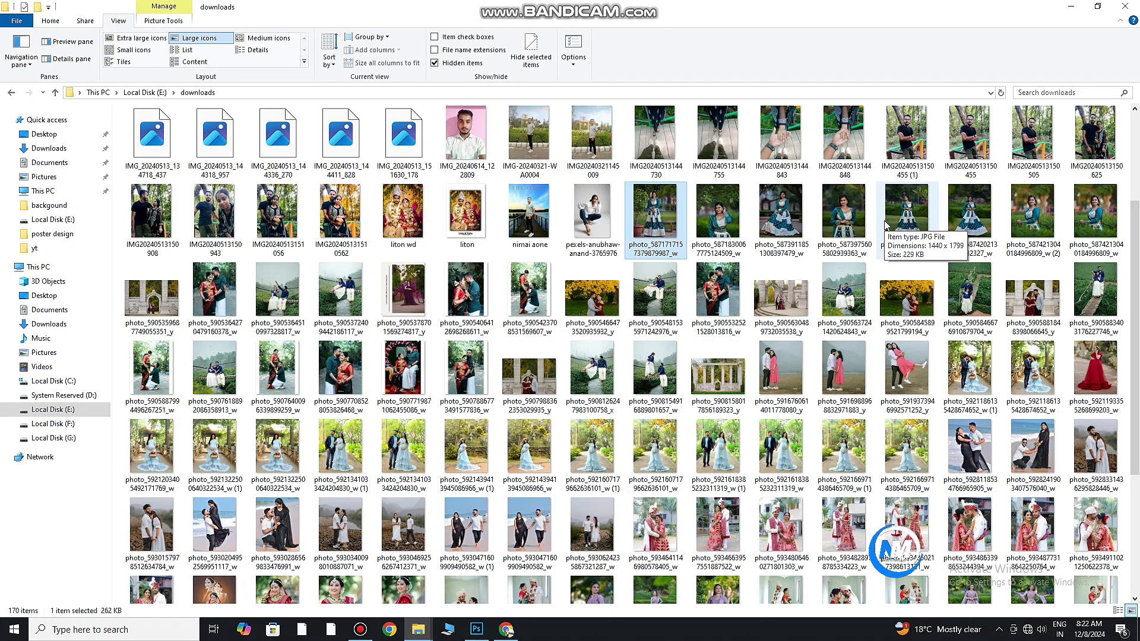
left_click_drag(1035, 213, 547, 334)
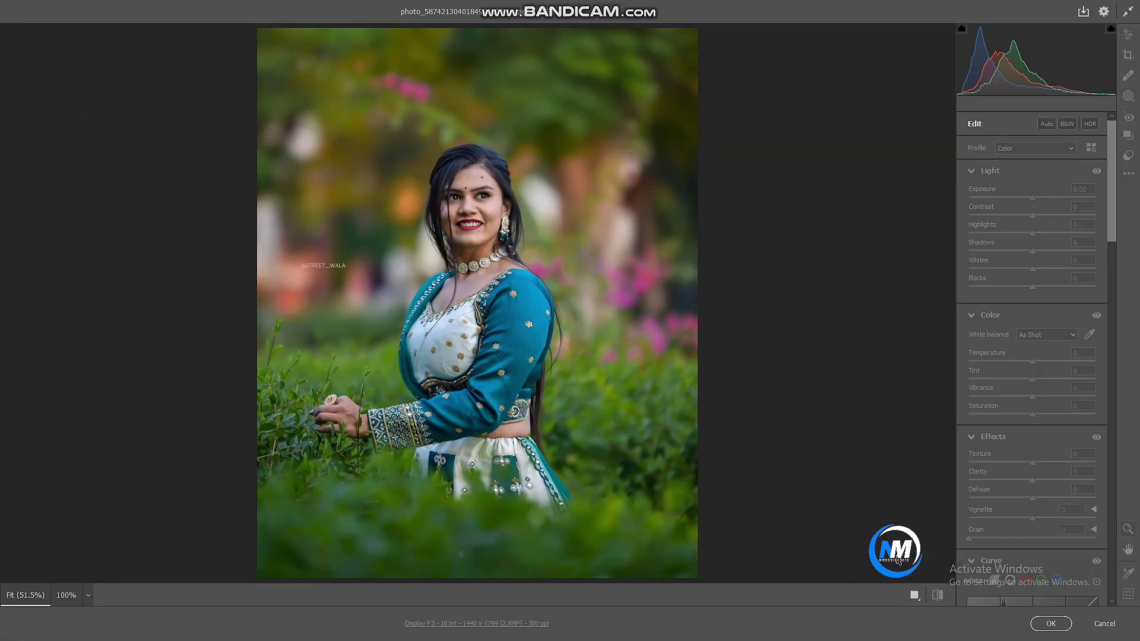
left_click(1051, 617)
mouse_move(576, 437)
left_mouse_down()
mouse_move(515, 356)
mouse_move(588, 354)
left_mouse_up()
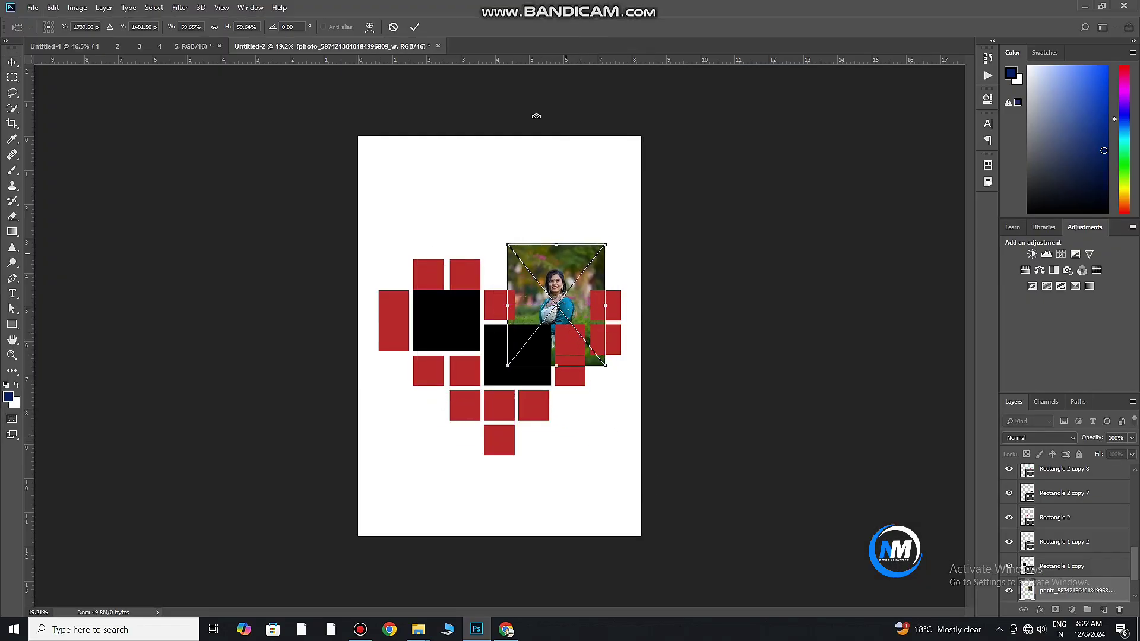
- Clip the teal-outfit photo into the upper-right square and resize it to fit
left_click(415, 27)
key("ctrl+alt+g")
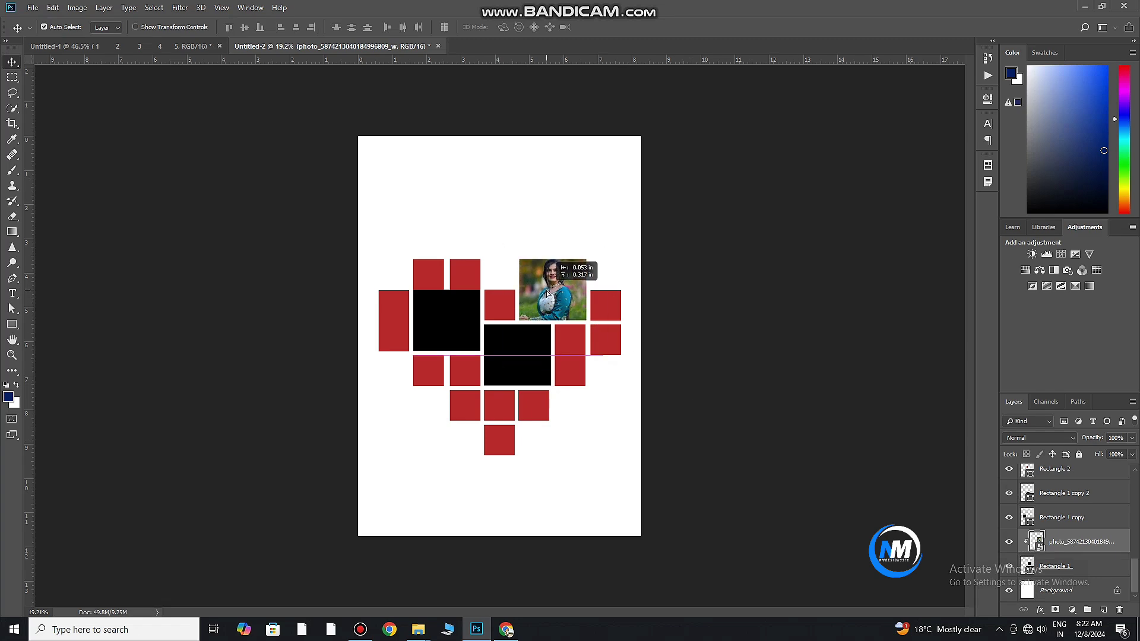
key("ctrl+t")
left_click_drag(605, 369, 592, 352)
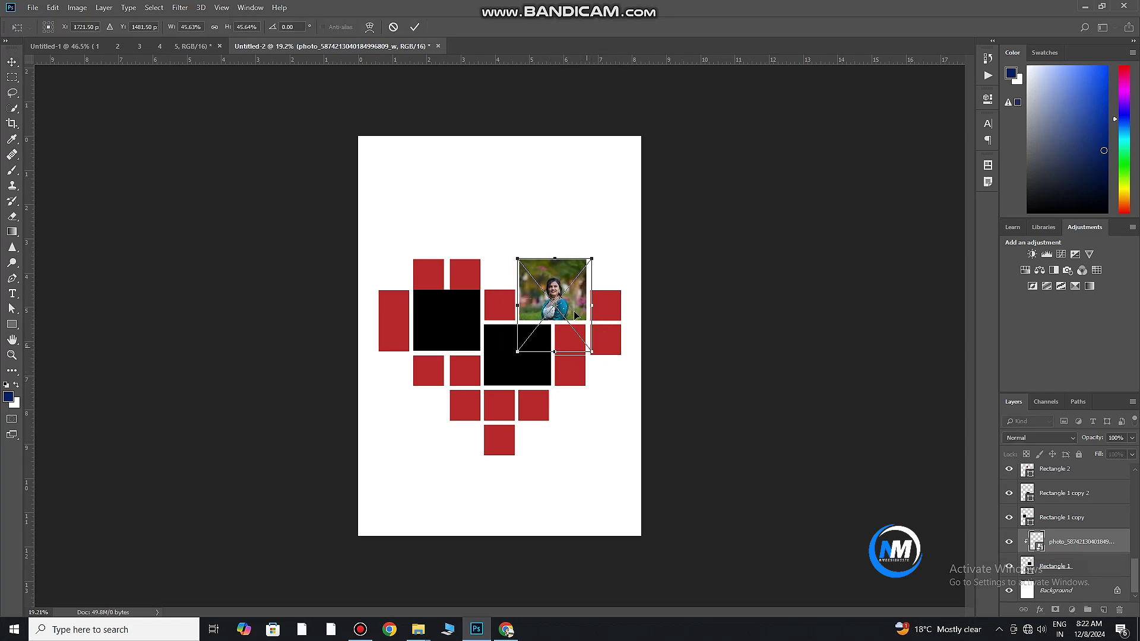
left_click_drag(575, 309, 575, 292)
key("Return")
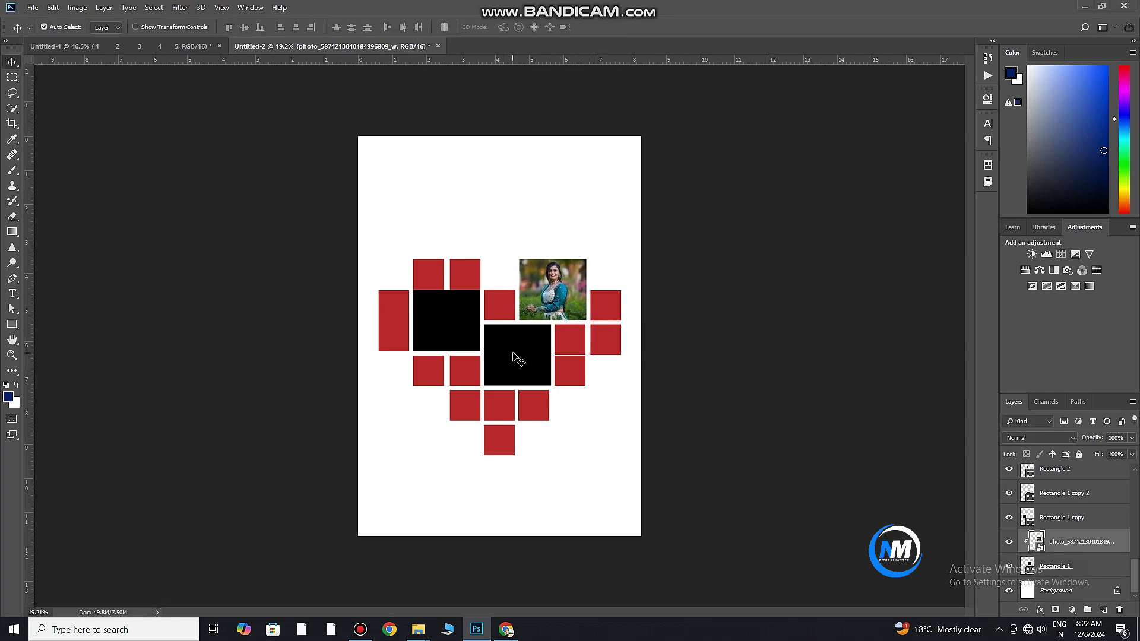
- Place another photo over the heart's left block, clip it in, and nudge it into position
key("alt+Tab")
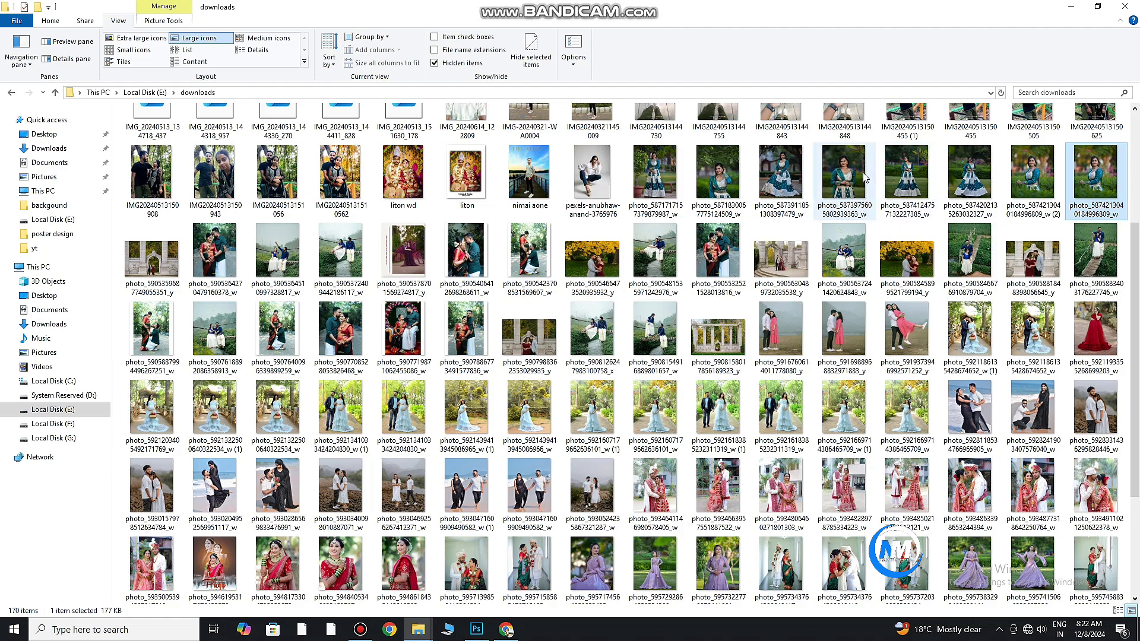
left_click(475, 630)
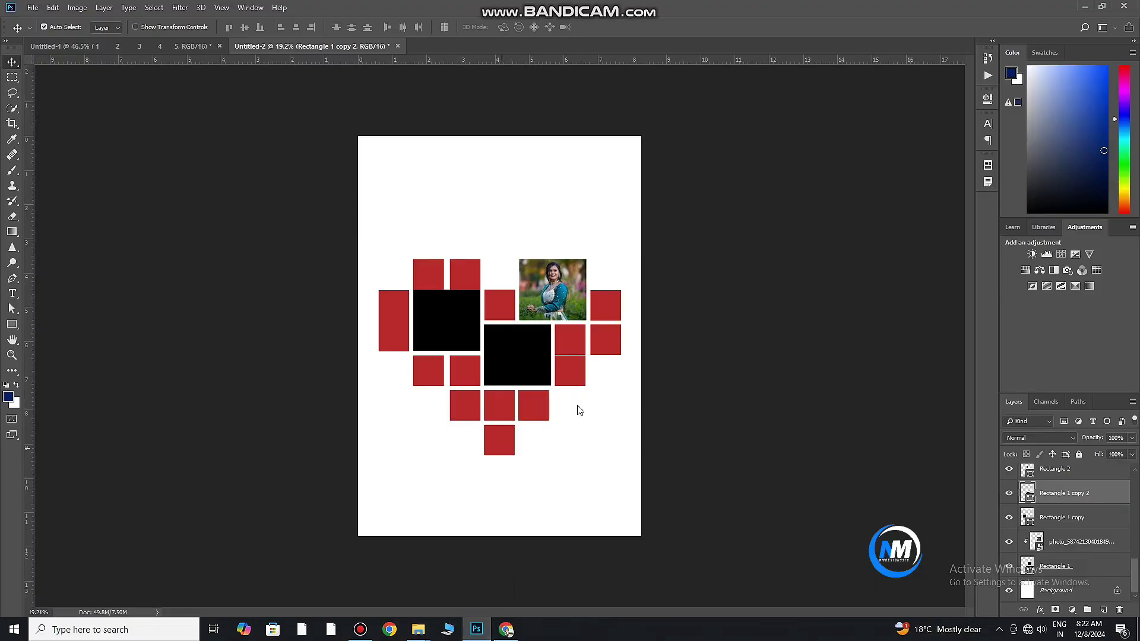
left_click(476, 631)
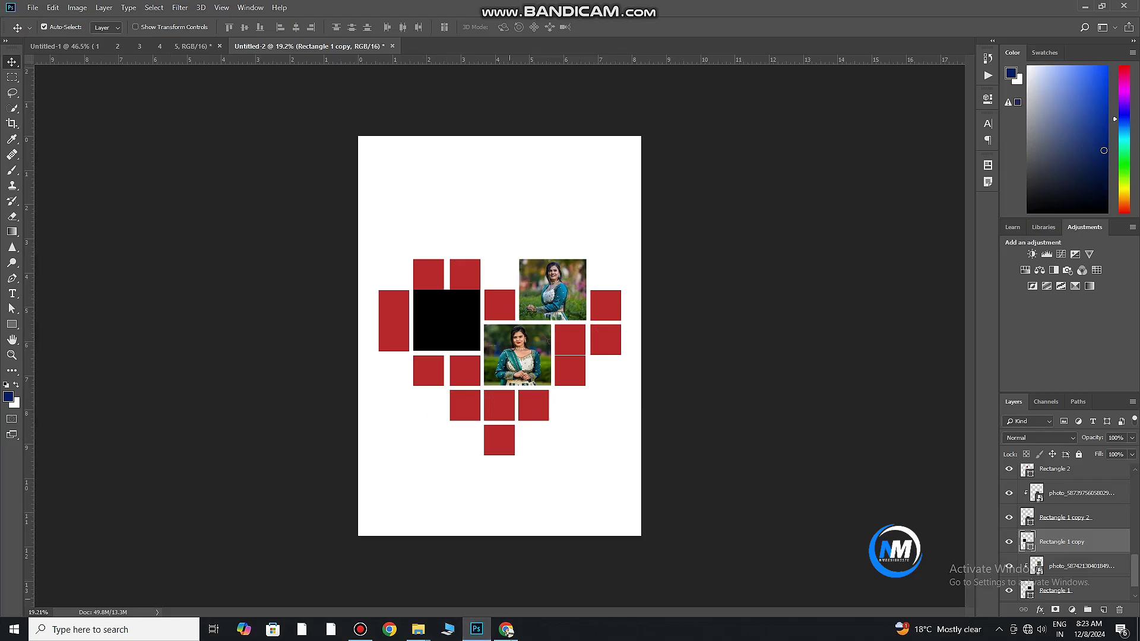
left_click(475, 631)
left_click(730, 188)
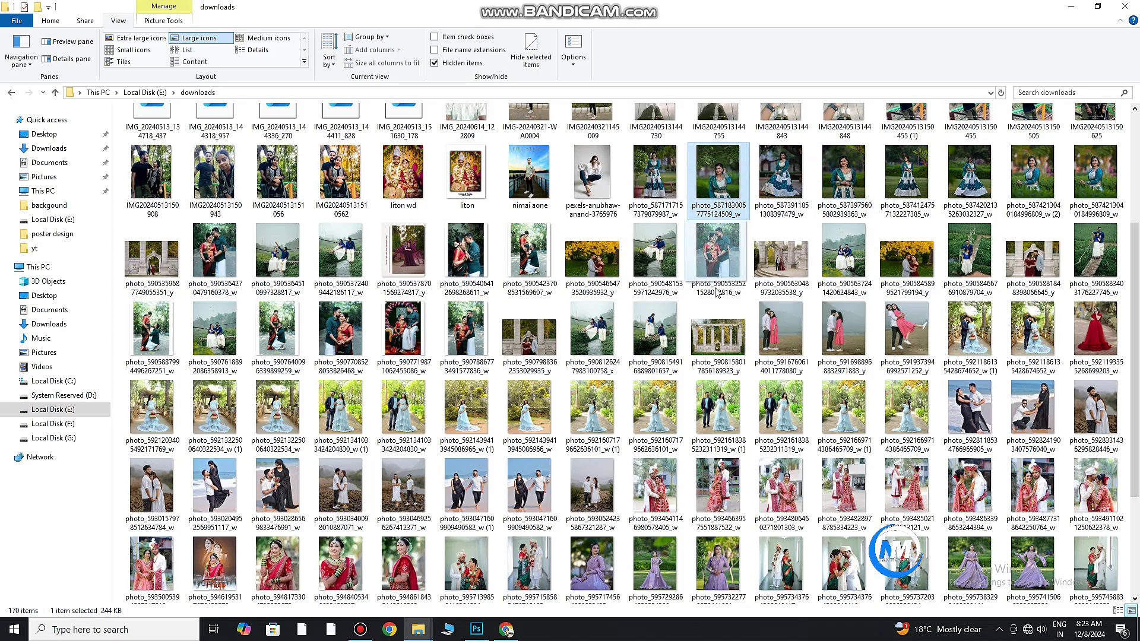
left_click(476, 631)
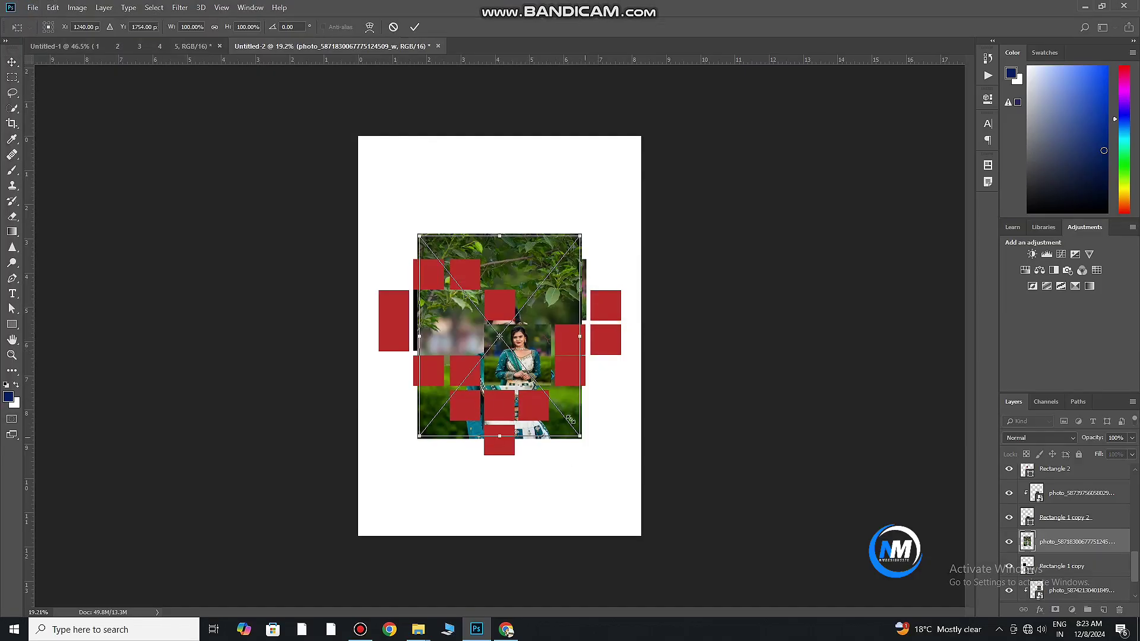
mouse_move(570, 420)
left_mouse_down()
mouse_move(512, 352)
mouse_move(475, 342)
left_mouse_up()
left_click(1108, 547, "alt")
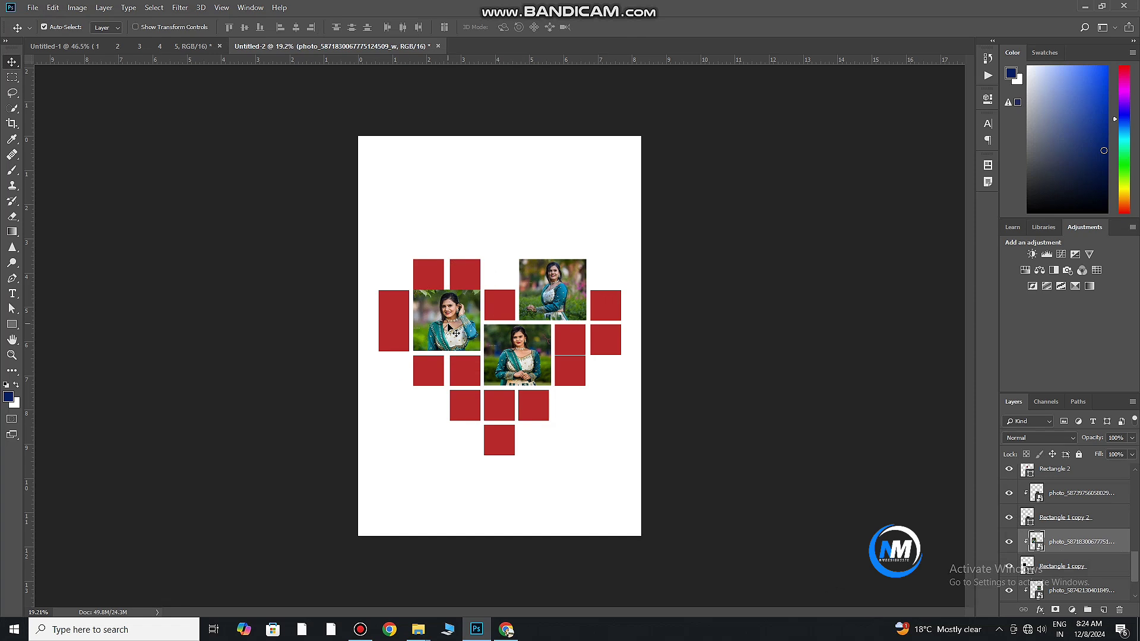
scroll(500, 316, "up", 5)
left_click_drag(371, 308, 361, 305)
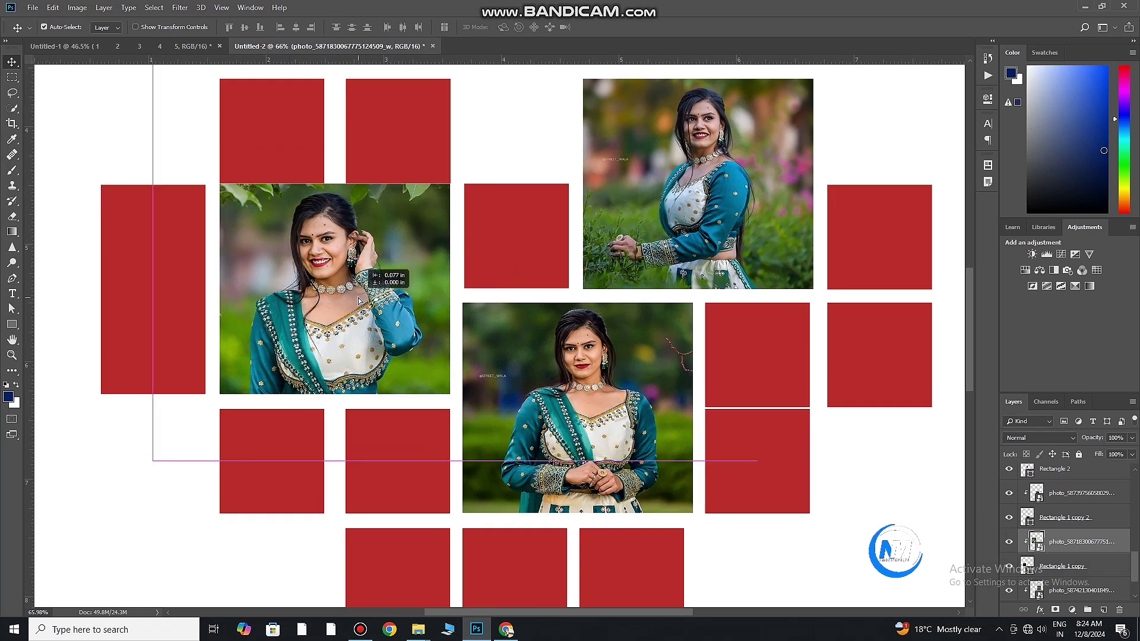
- Refit the top-right and bottom-middle photos within their frames
left_click(698, 178)
key("ctrl+t")
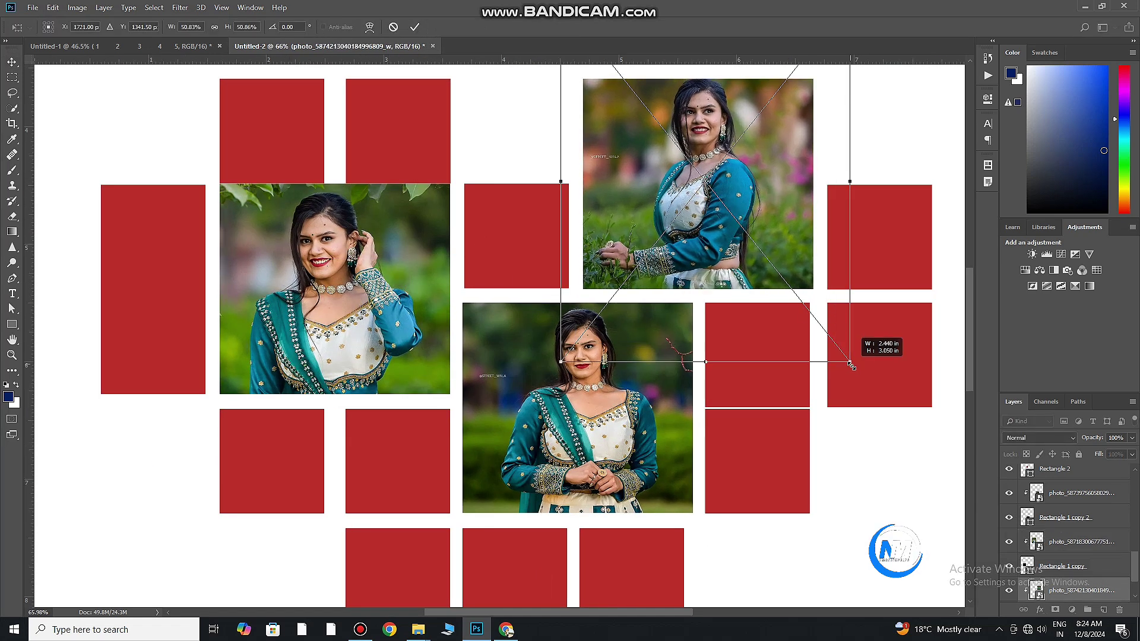
left_click_drag(838, 345, 796, 250)
left_click(414, 27)
left_click(594, 416)
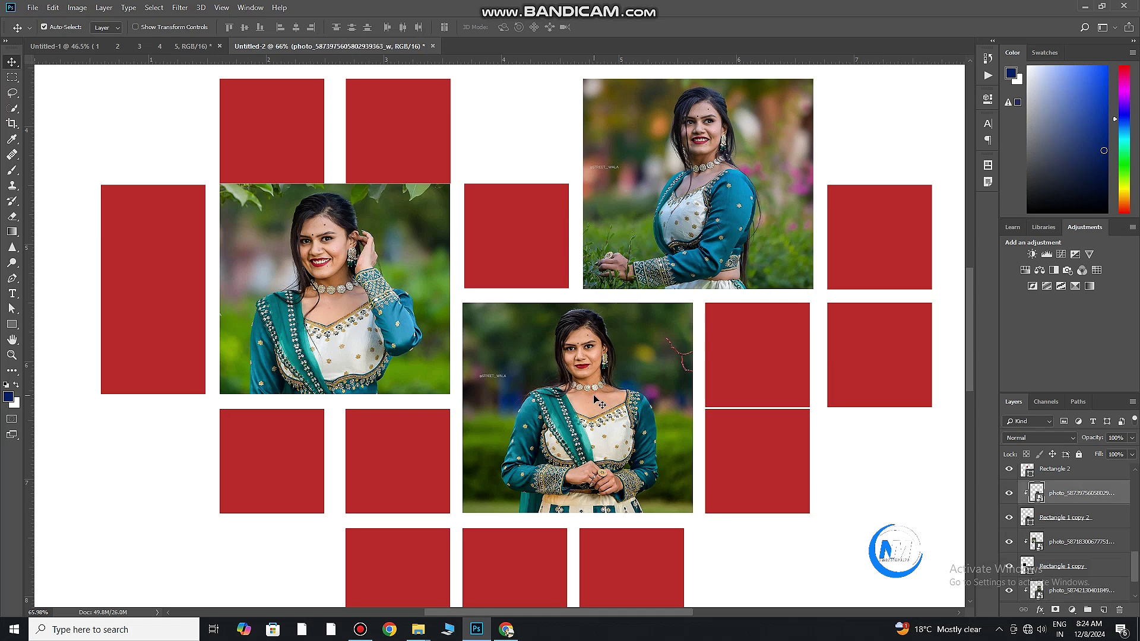
key("ctrl+t")
mouse_move(635, 385)
left_mouse_down()
mouse_move(636, 396)
mouse_move(606, 338)
left_mouse_up()
left_click(414, 27)
scroll(599, 242, "down", 5, "alt")
scroll(497, 288, "up", 1, "alt")
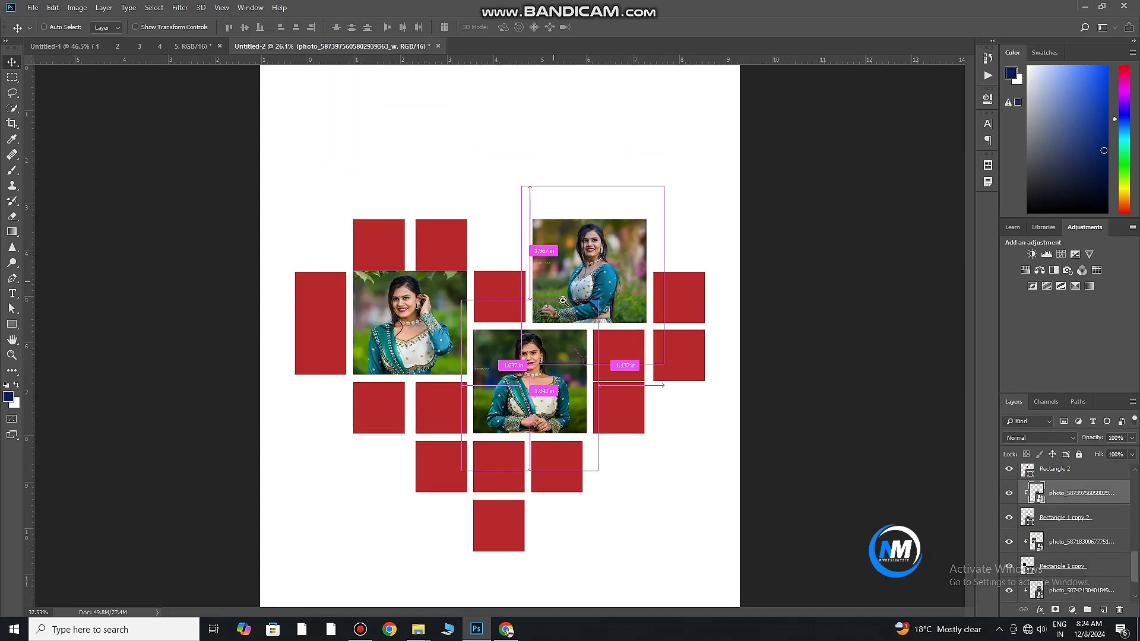
- Scale a placed photo onto the upper-left heart square and clip it into that square
left_click(351, 304)
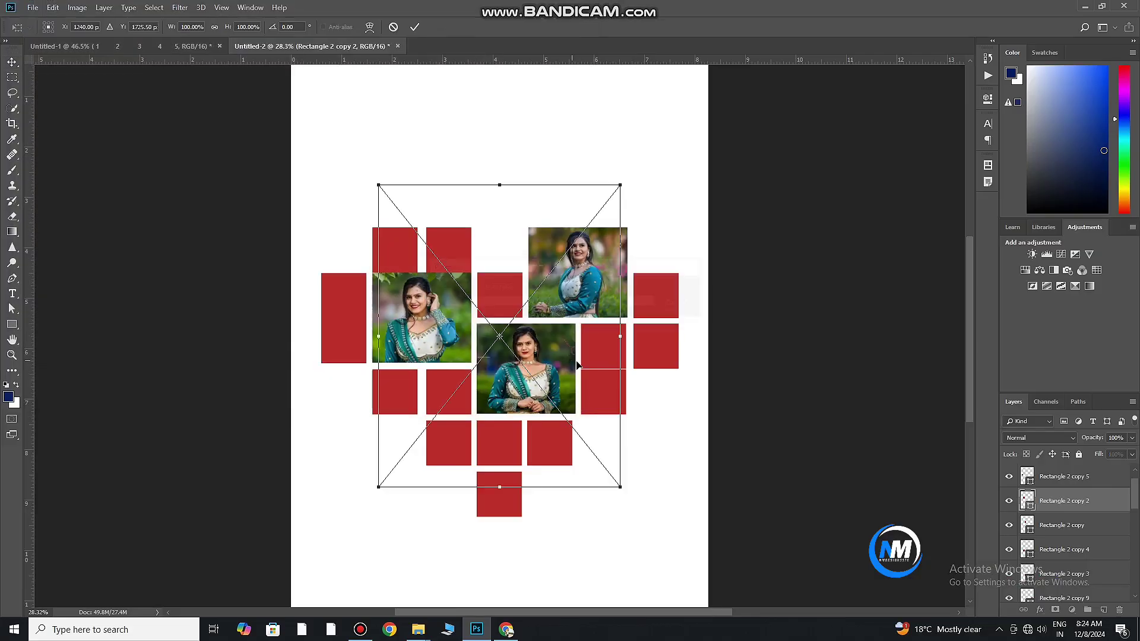
left_click_drag(582, 458, 488, 321)
left_click_drag(465, 283, 414, 268)
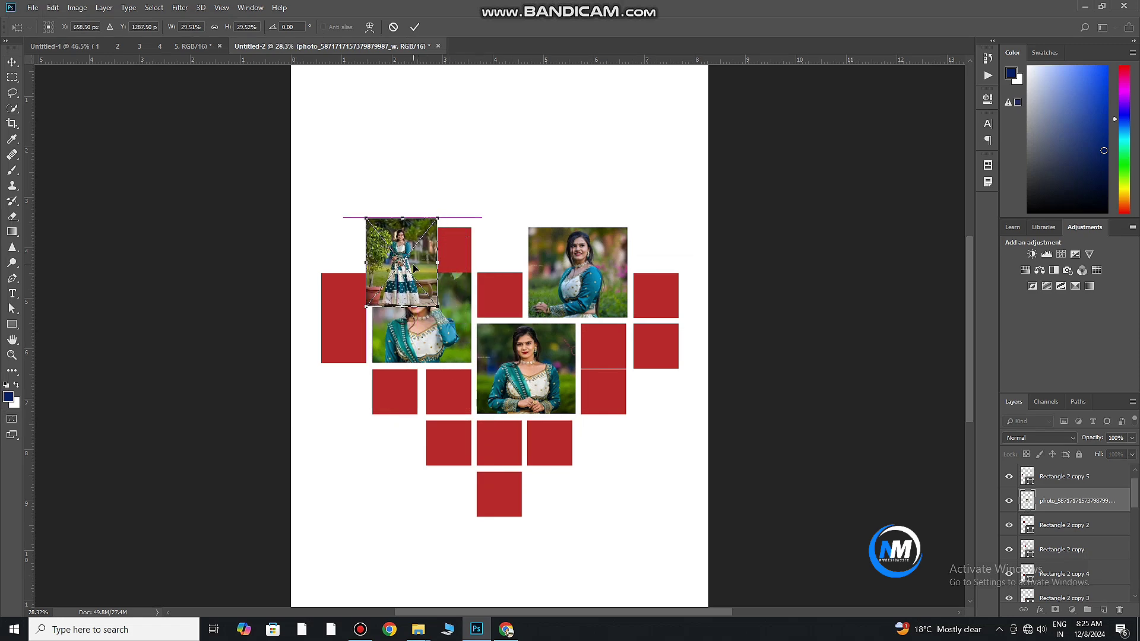
key("Return")
key("ctrl+alt+g")
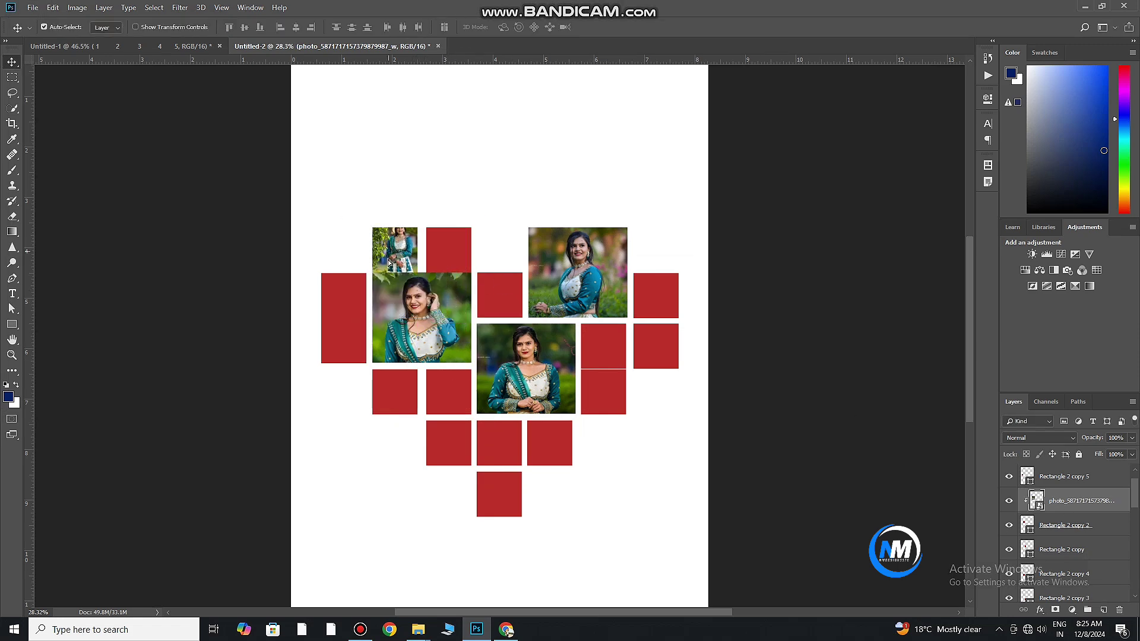
- Place the next photo above the Rectangle 2 copy square, clip it there, and adjust its size
left_click(1063, 549)
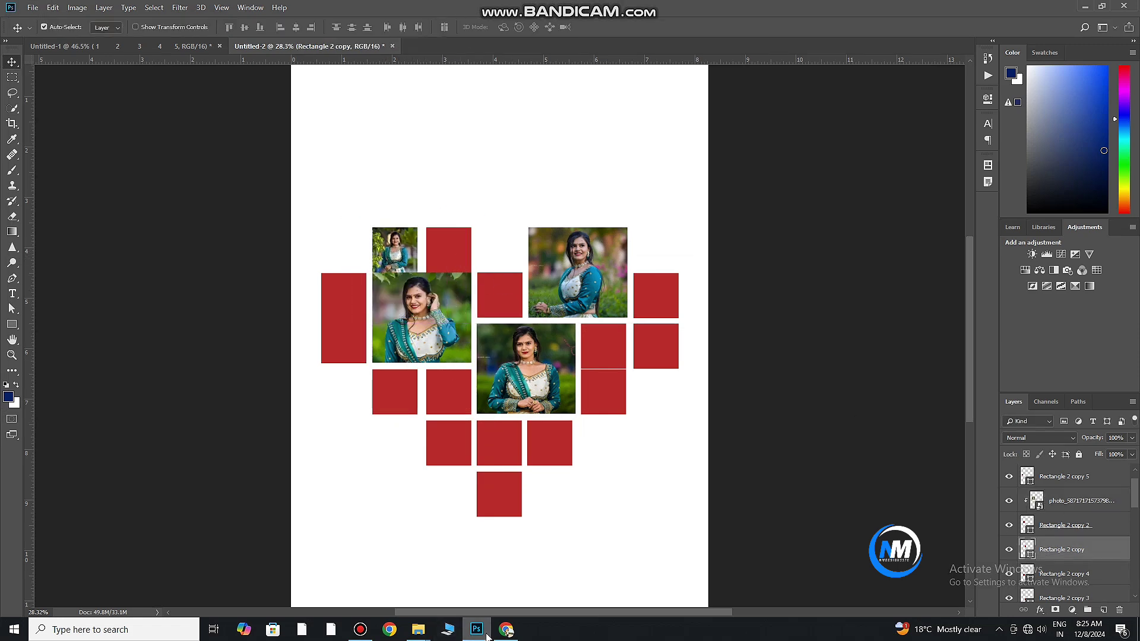
left_click(44, 27)
key("Return")
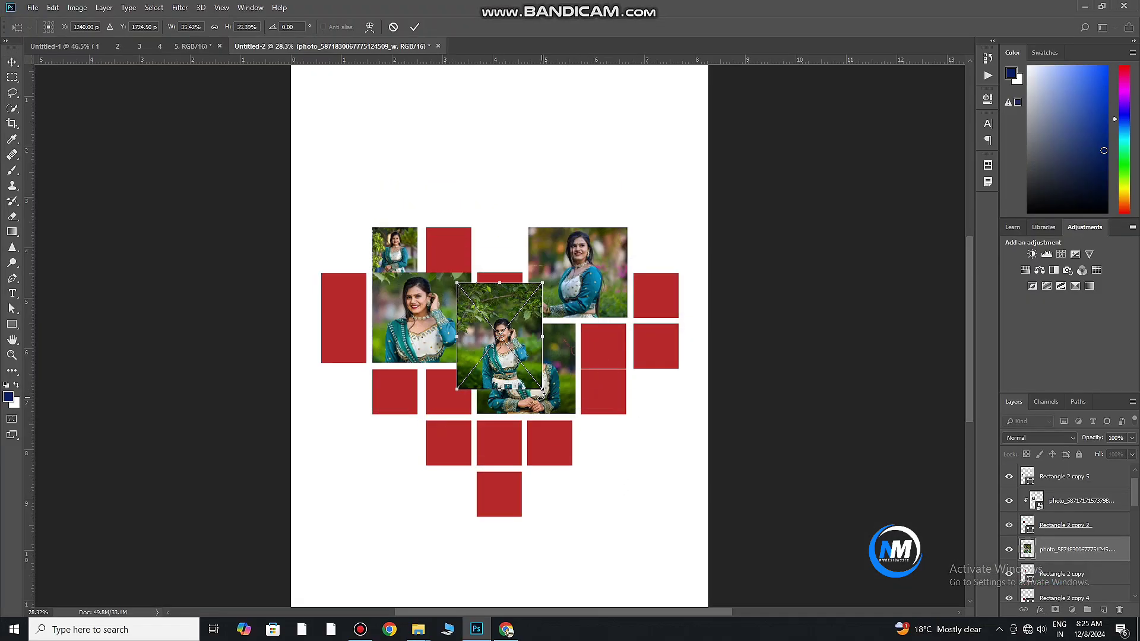
key("ctrl+alt+g")
left_click(1096, 561, "alt")
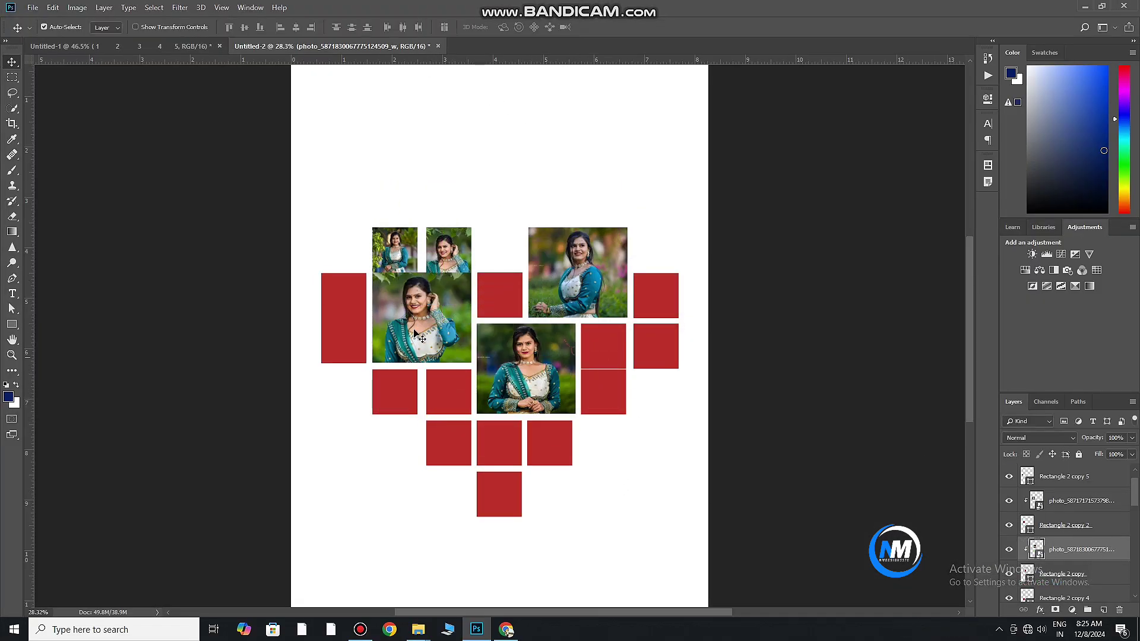
key("ctrl+t")
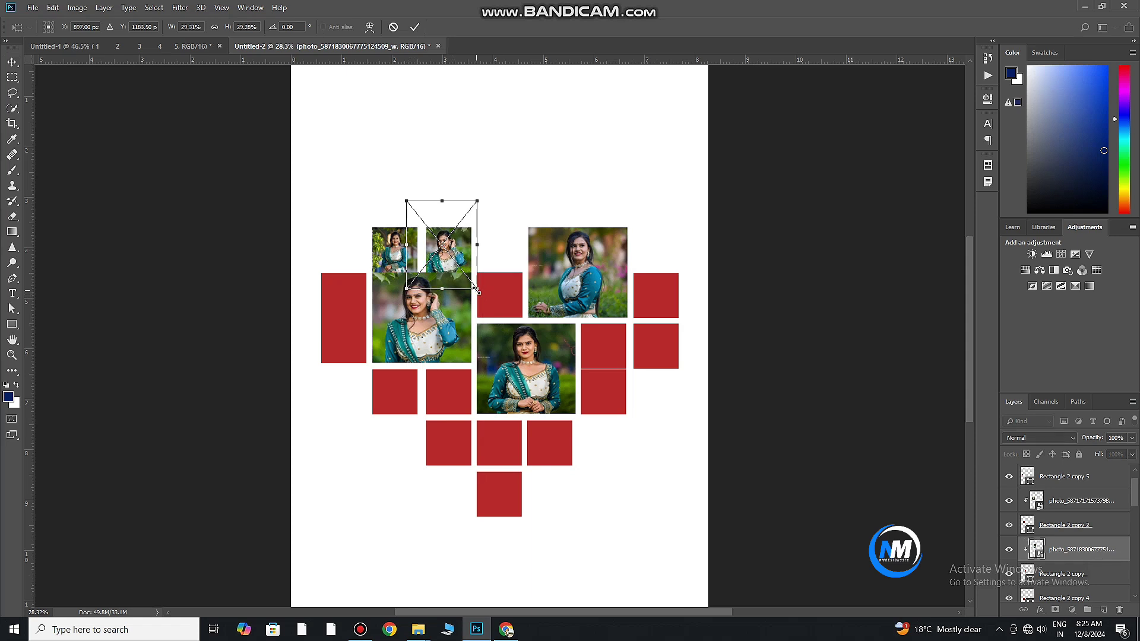
left_click(416, 27)
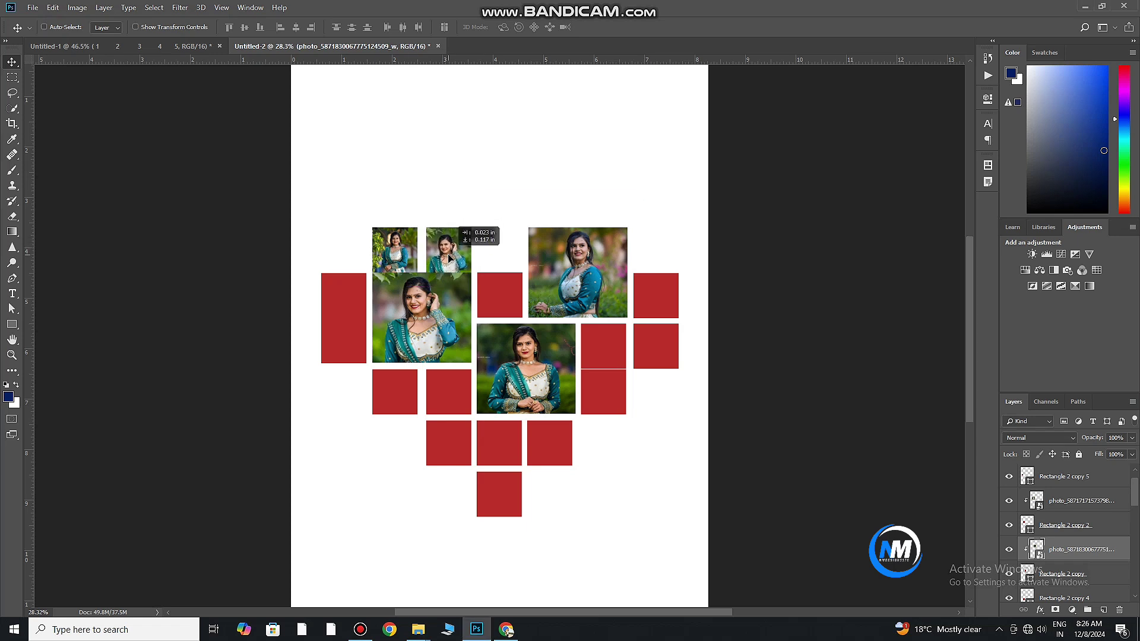
key("ctrl+t")
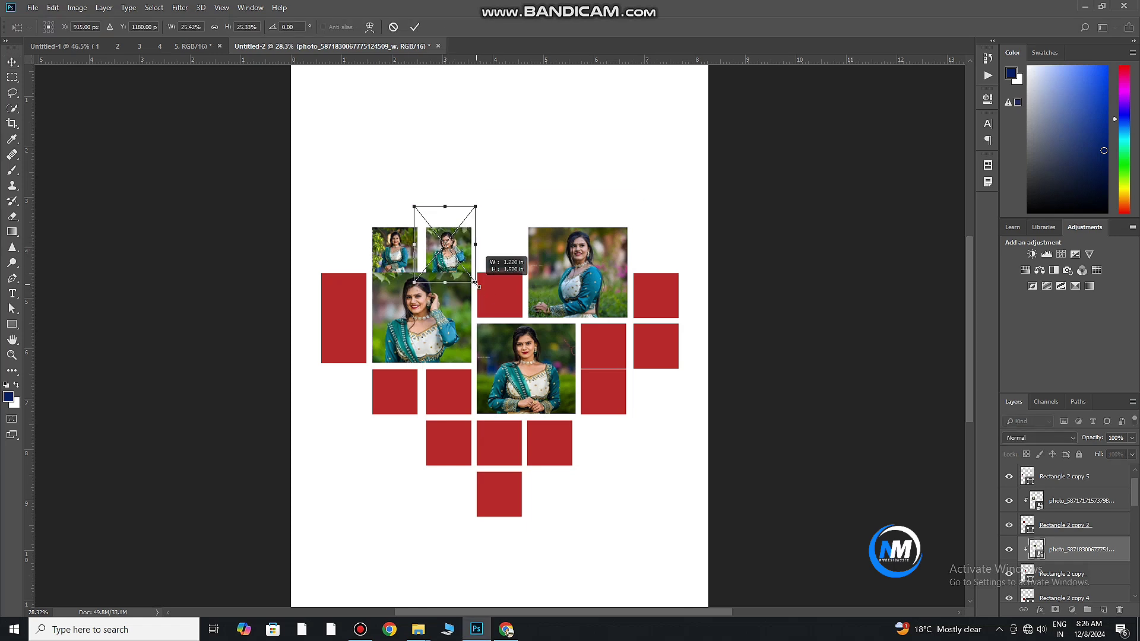
key("Return")
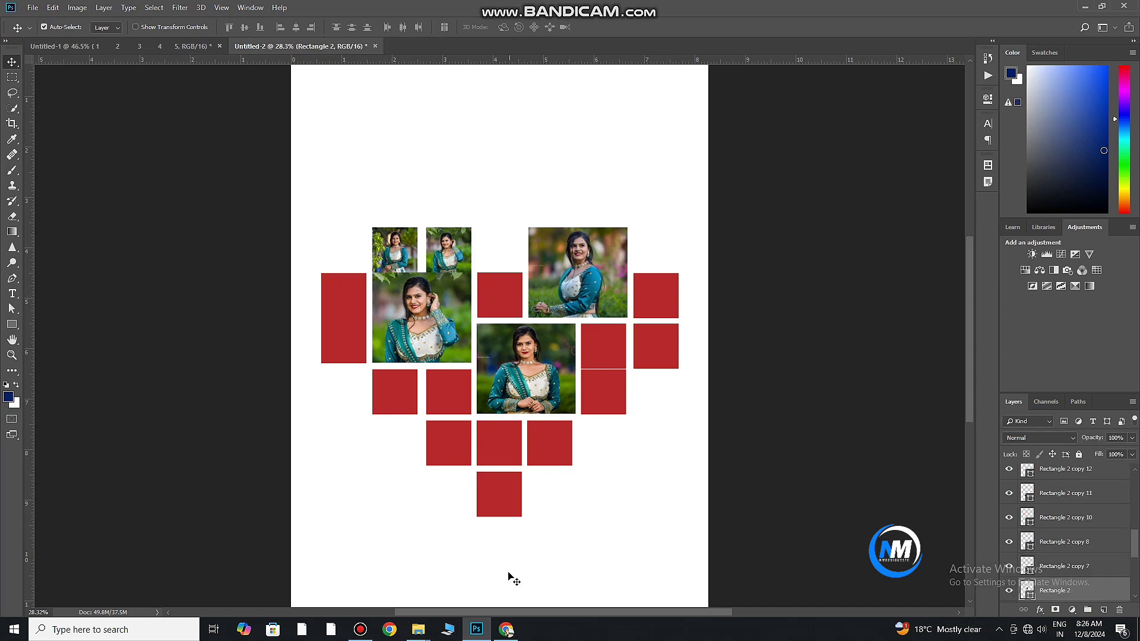
- Bring in a full-length dress photo, shrink it to about 29%, and clip it into Rectangle 2
left_click(419, 629)
left_click_drag(655, 137, 449, 408)
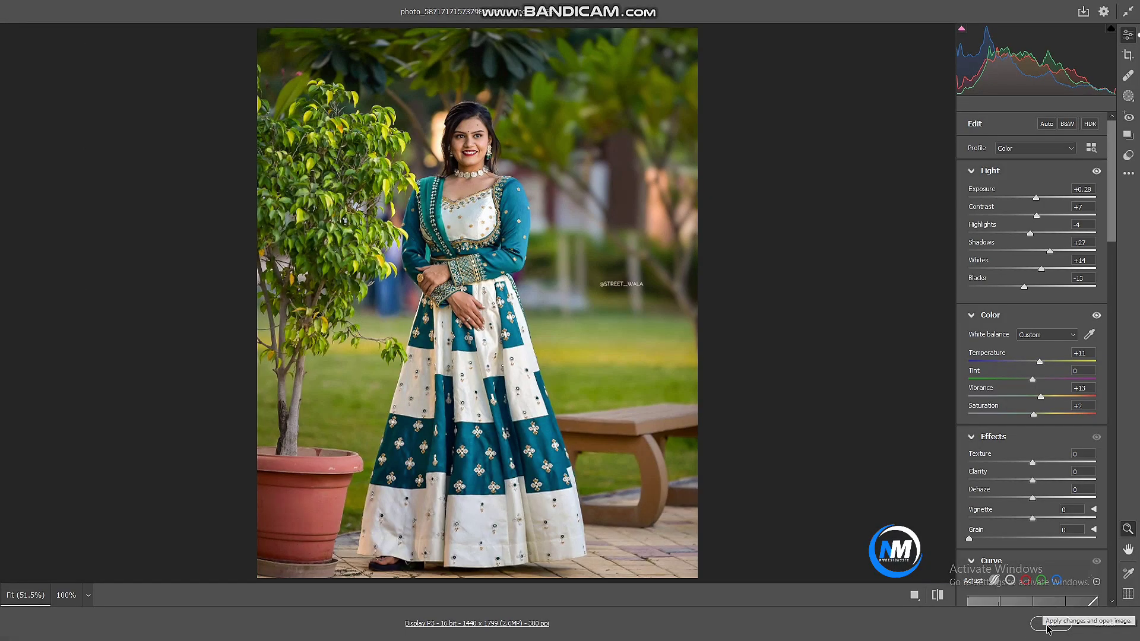
key("Return")
mouse_move(622, 486)
left_mouse_down()
mouse_move(526, 380)
mouse_move(544, 389)
left_mouse_up()
left_click_drag(502, 341, 499, 317)
key("Return")
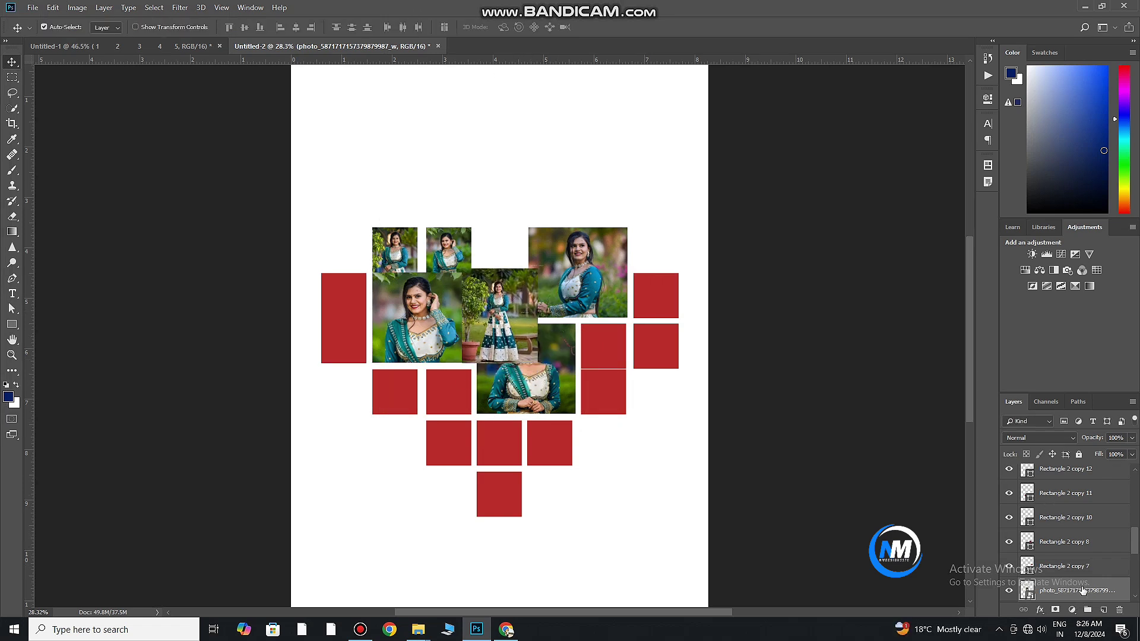
scroll(1073, 538, "down", 2)
key("super")
key("Escape")
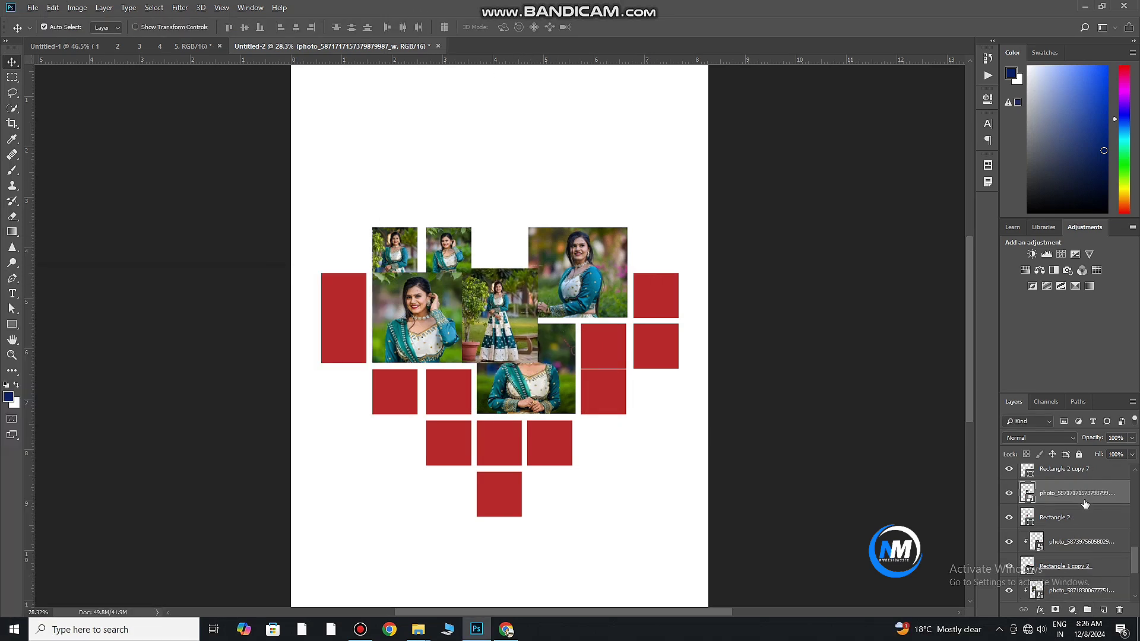
left_click(1085, 506, "alt")
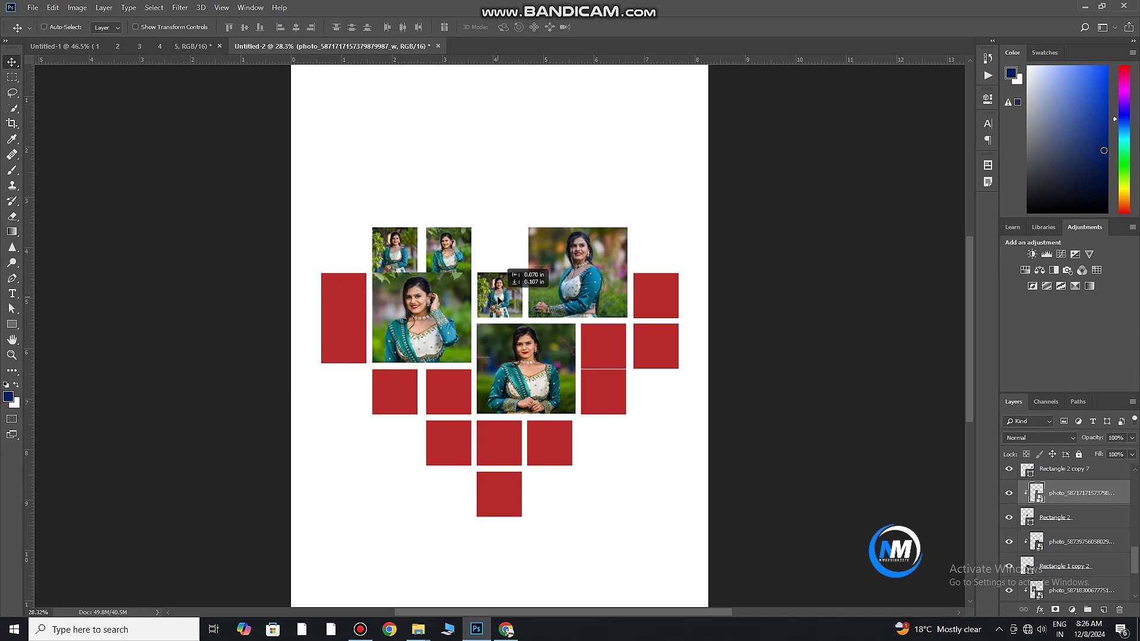
key("alt+Tab")
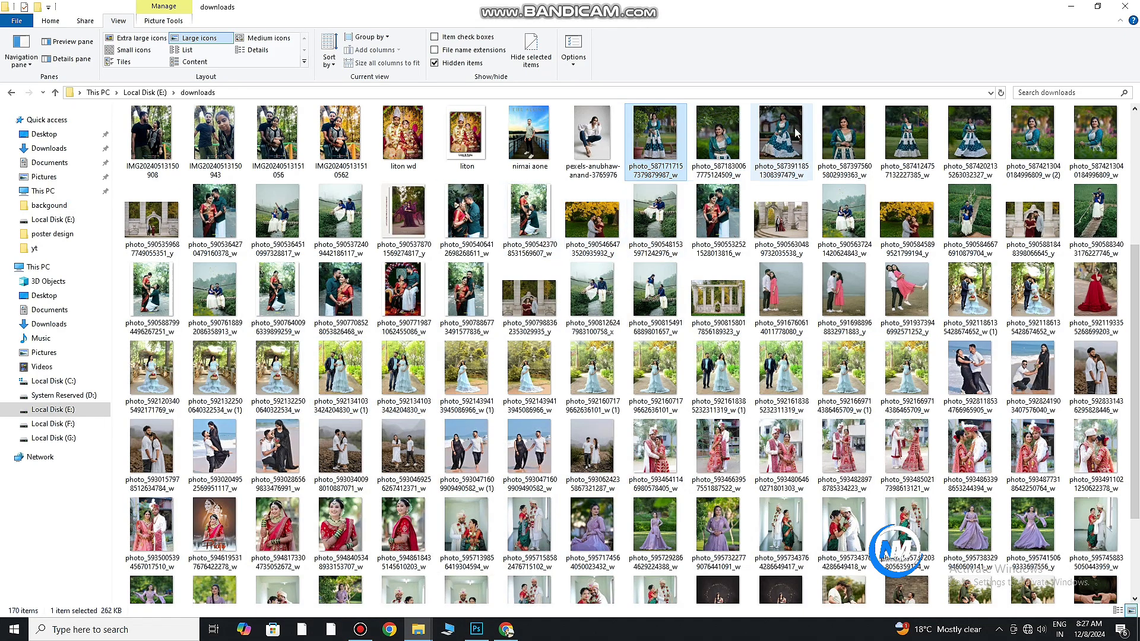
- Place the seated dress photo, shrink it onto the upper-left column square, and clip it there
left_click_drag(796, 133, 515, 208)
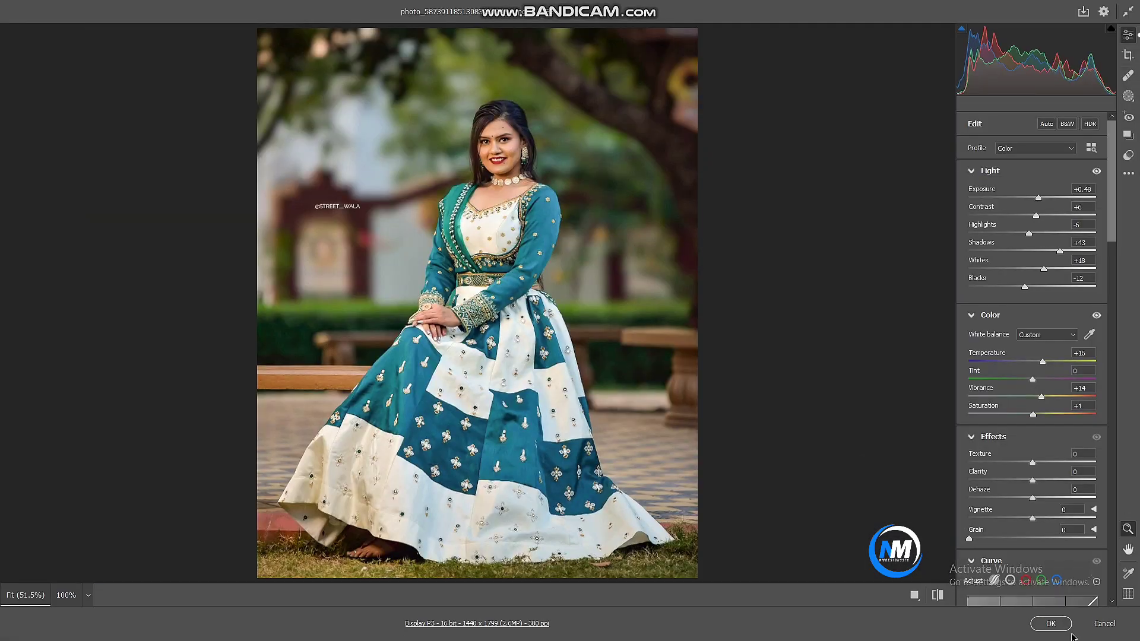
left_click(1054, 624)
mouse_move(582, 451)
left_mouse_down()
mouse_move(537, 374)
mouse_move(380, 322)
left_mouse_up()
left_click(414, 27)
right_click(1074, 476)
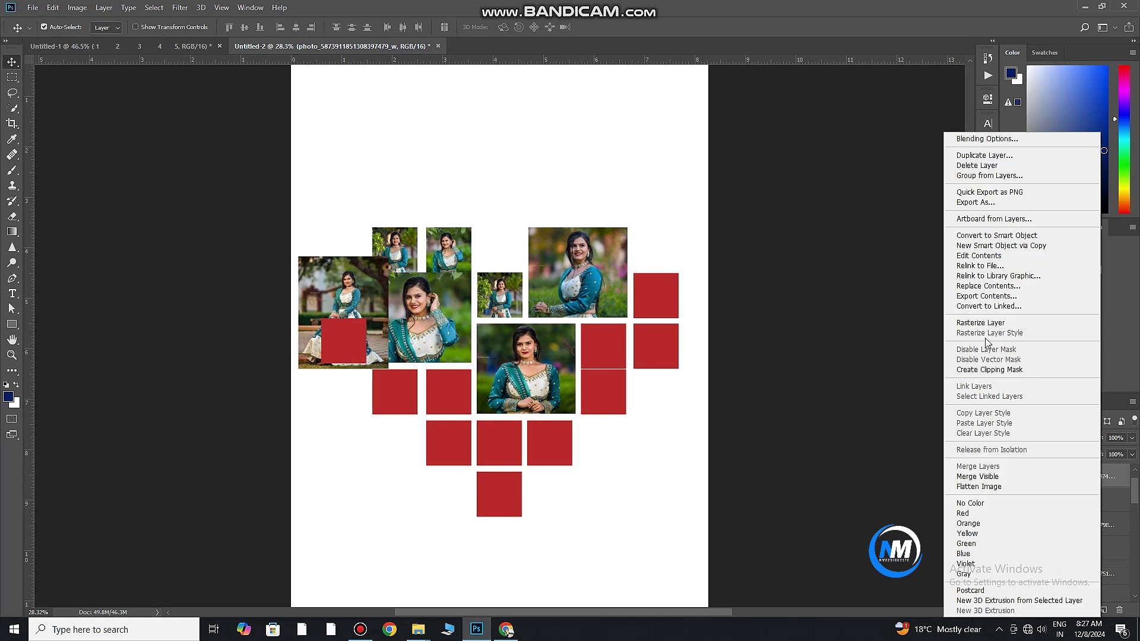
left_click(1010, 367)
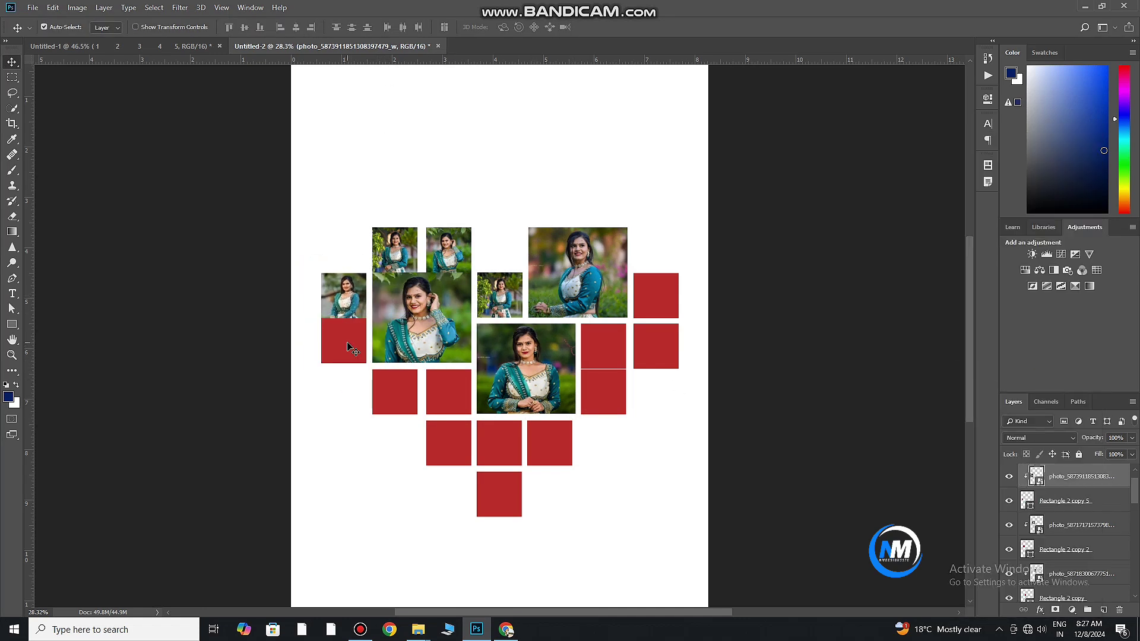
- Add another photo, shrink it onto the lower-left column square, and clip it with Create Clipping Mask
left_click(477, 630)
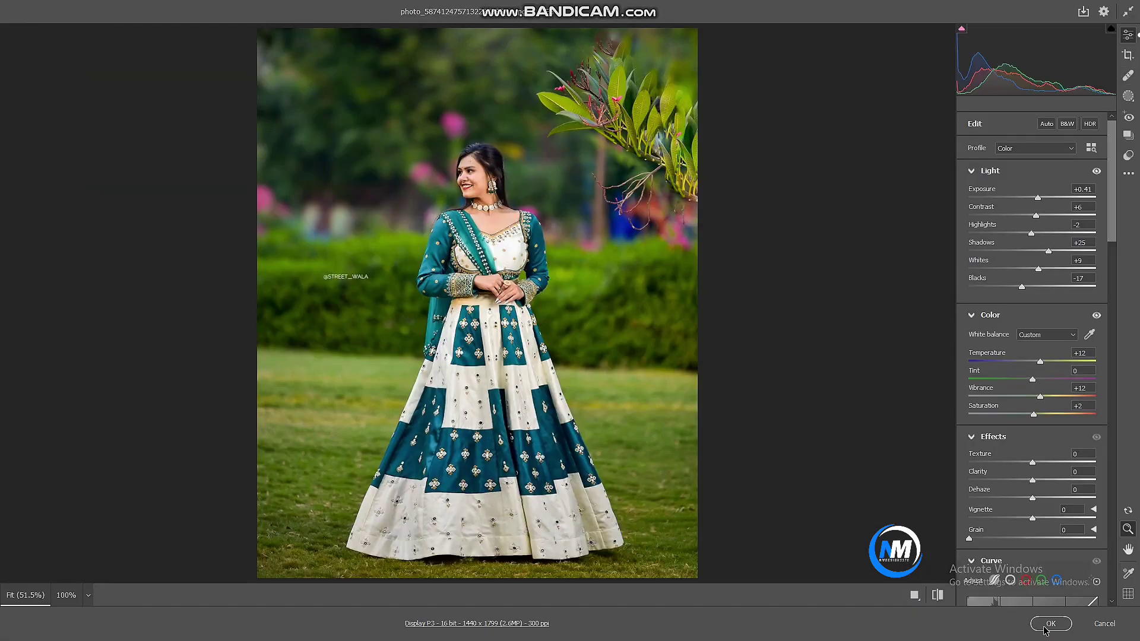
left_click(1051, 624)
mouse_move(622, 485)
left_mouse_down()
mouse_move(548, 398)
mouse_move(342, 393)
left_mouse_up()
key("Return")
right_click(1104, 476)
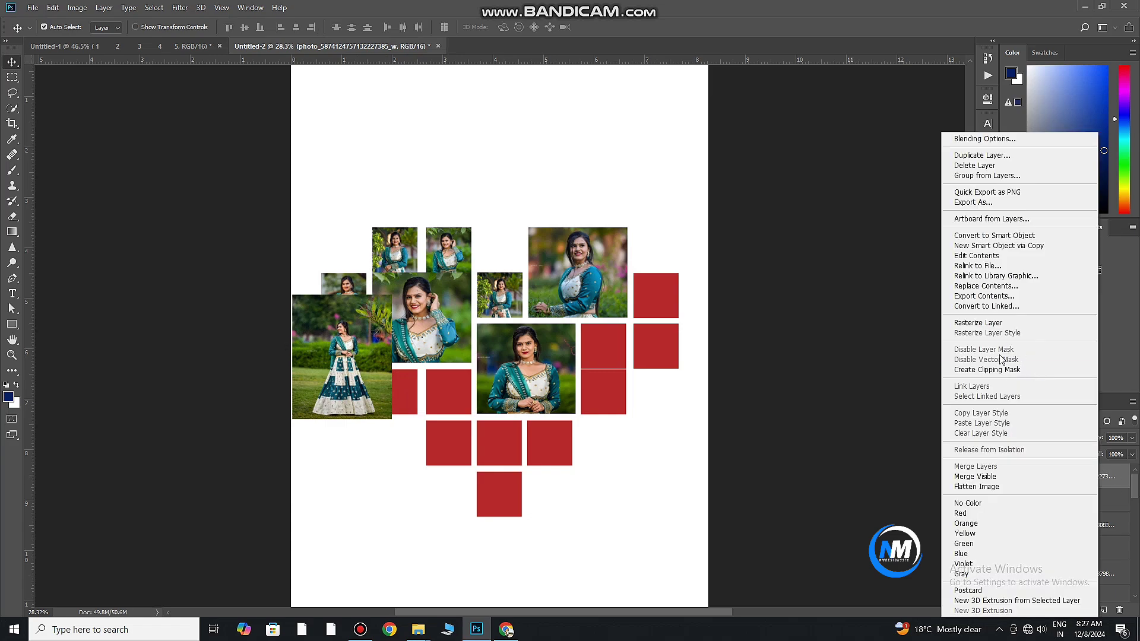
left_click(997, 369)
left_click(459, 547, "ctrl")
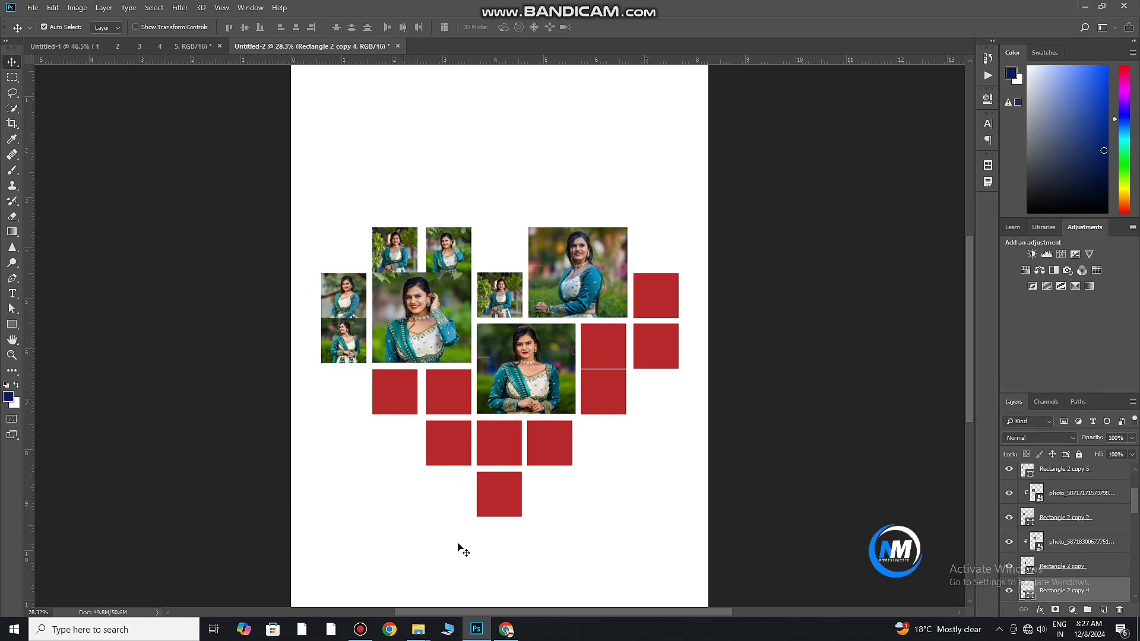
left_click(473, 634)
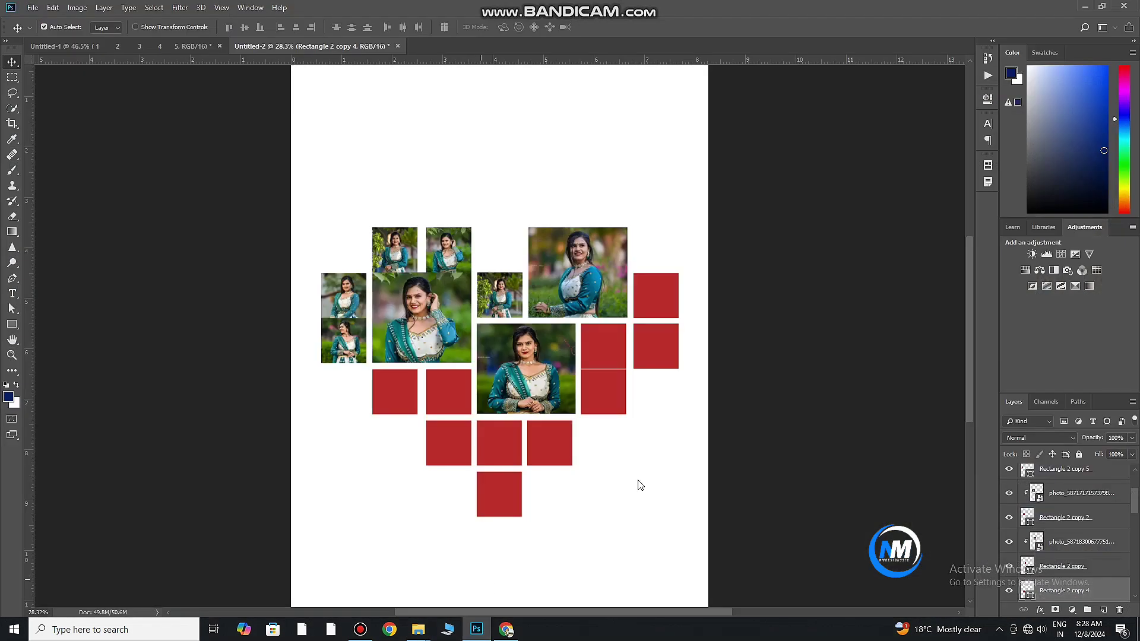
- Place the next dress photo and clip it into the red square beneath it
mouse_move(979, 313)
left_mouse_down()
mouse_move(640, 484)
mouse_move(534, 379)
mouse_move(423, 435)
left_mouse_up()
left_click(1051, 624)
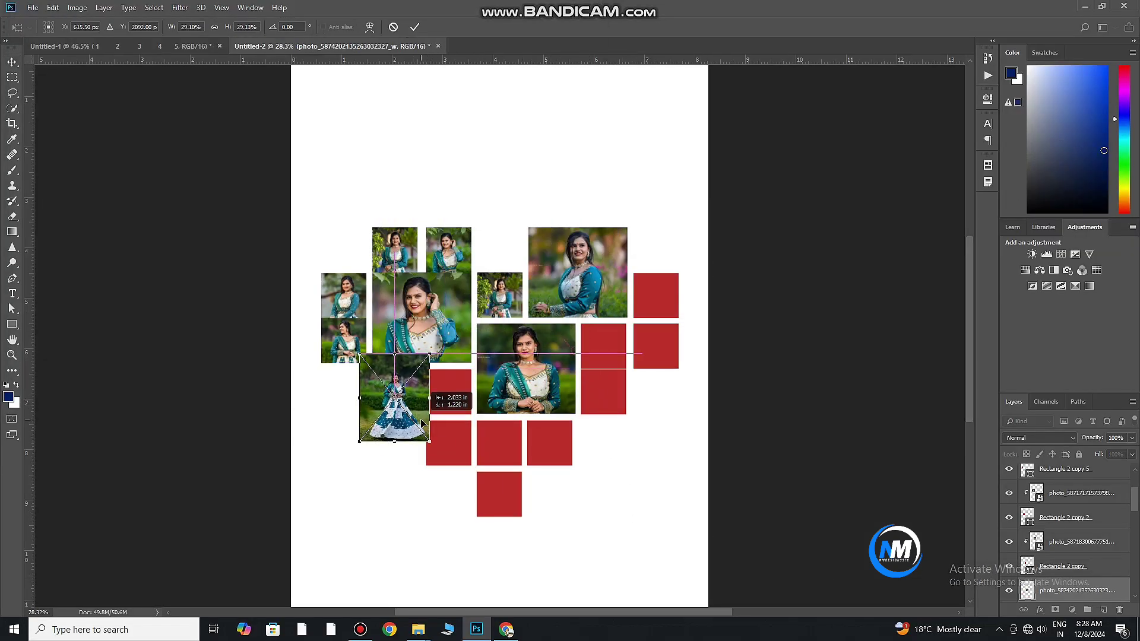
left_click(415, 26)
scroll(1083, 554, "down", 2)
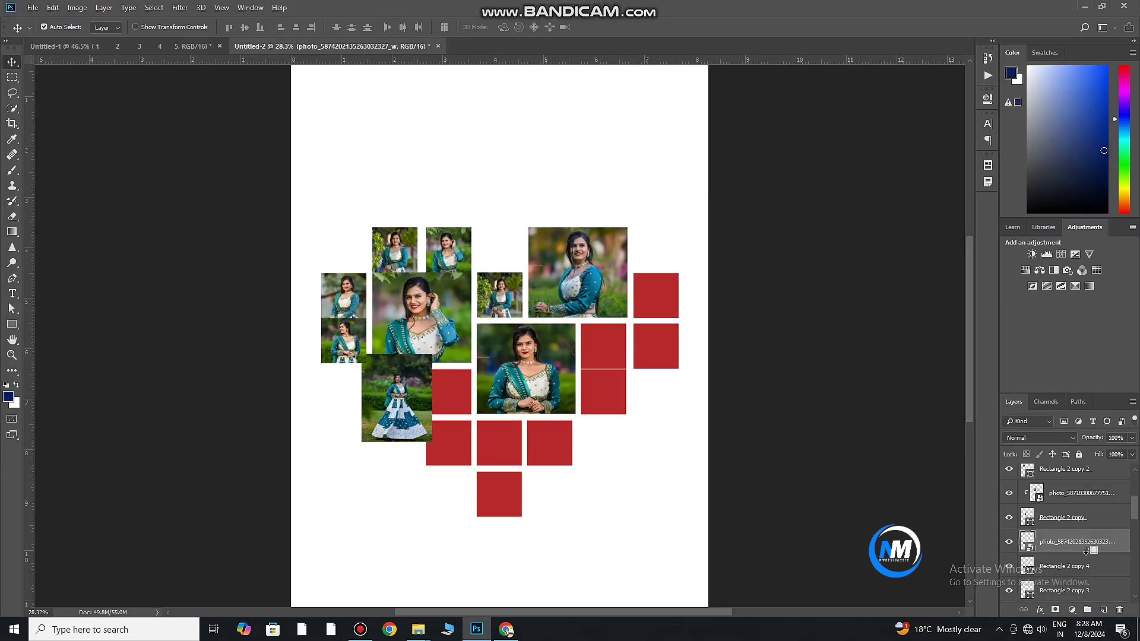
left_click(1084, 554, "alt")
- Place a portrait photo, shrink it to about a quarter, and move it onto a lower-left square
left_click(419, 630)
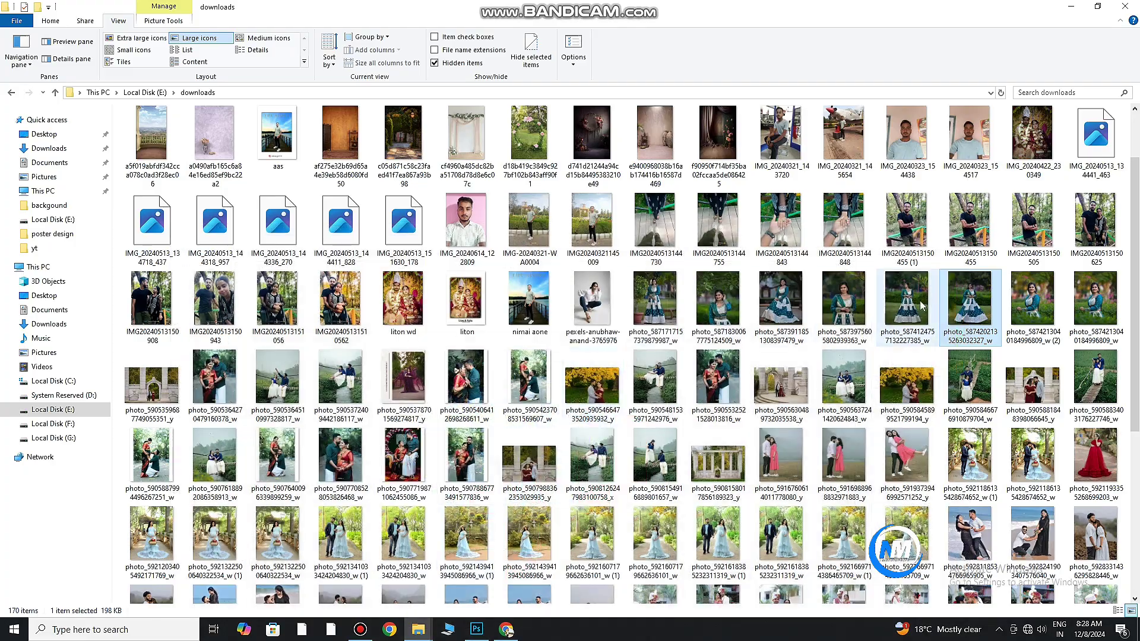
mouse_move(1033, 306)
left_mouse_down()
mouse_move(486, 630)
mouse_move(486, 511)
left_mouse_up()
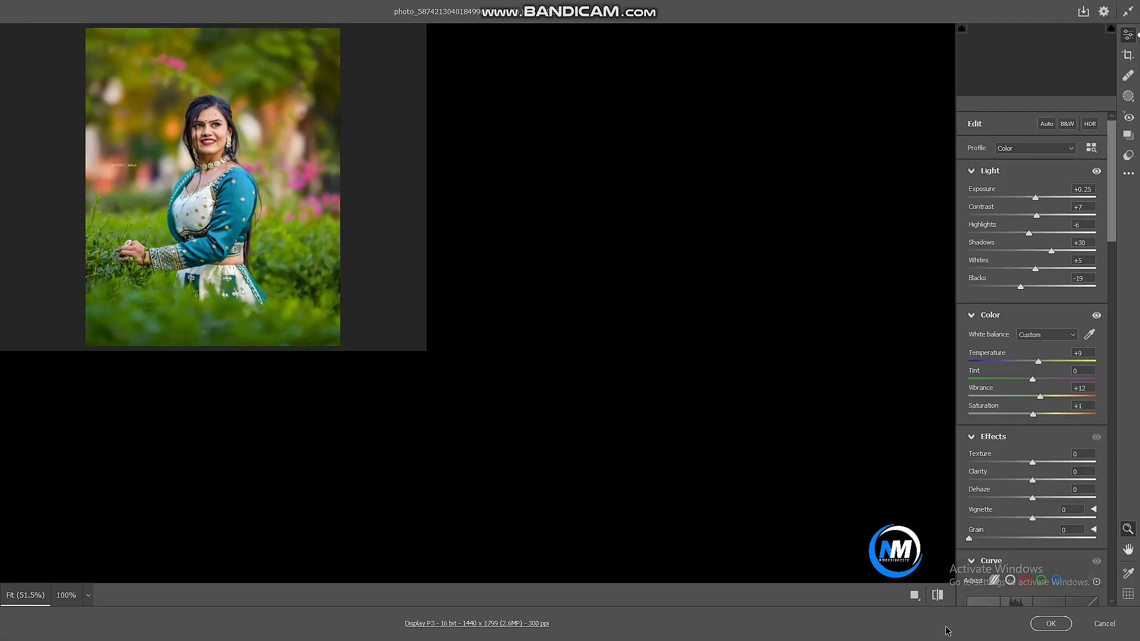
key("Return")
left_click_drag(602, 489, 511, 375)
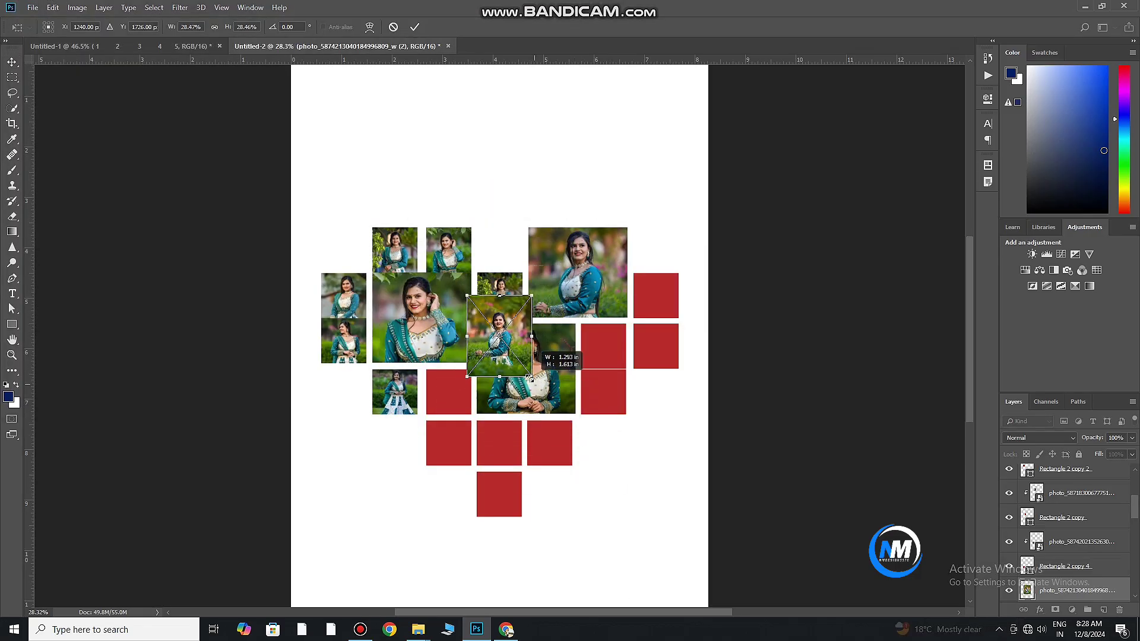
left_click_drag(499, 336, 449, 395)
key("Return")
scroll(1069, 535, "down", 2)
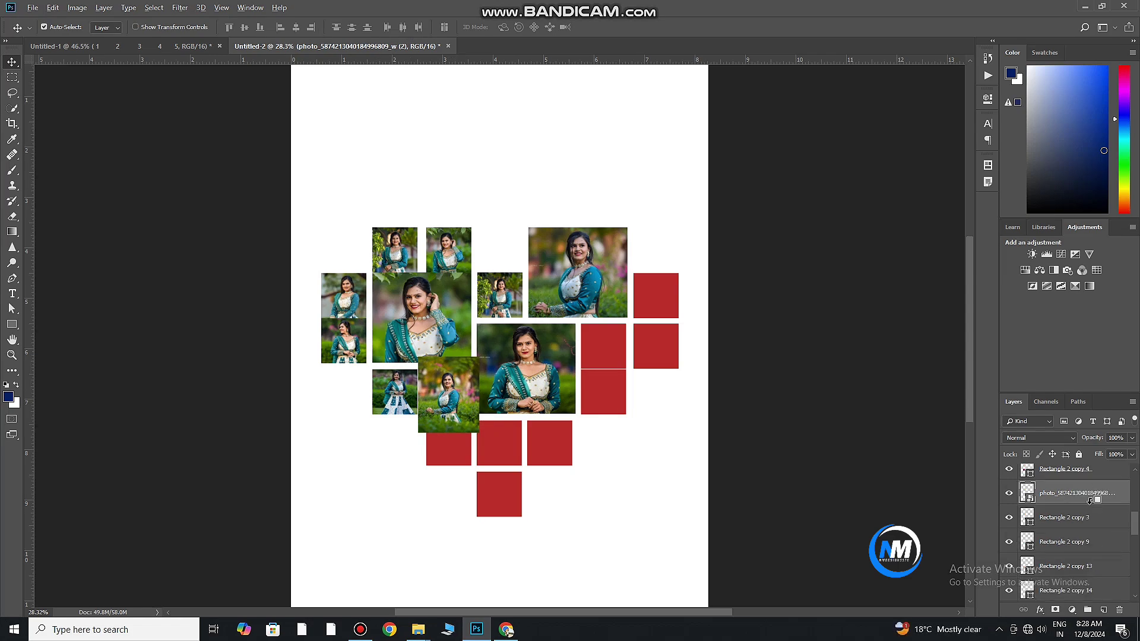
- Place a dress photo, shrink it onto the lower squares, and clip it into the red square
key("alt+Tab")
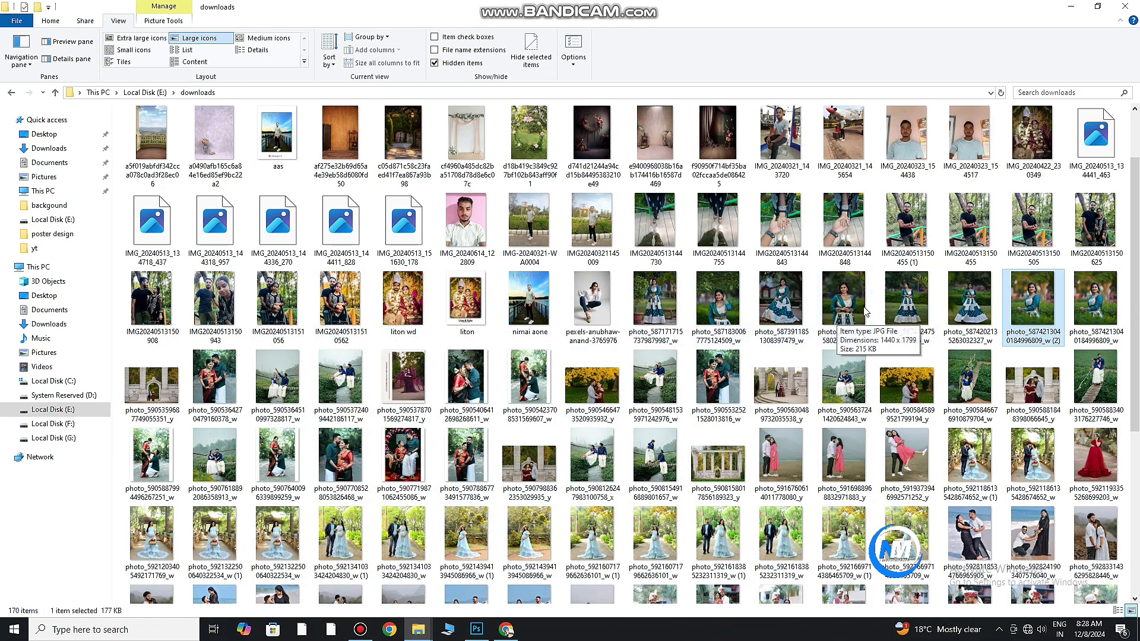
scroll(865, 312, "up", 2)
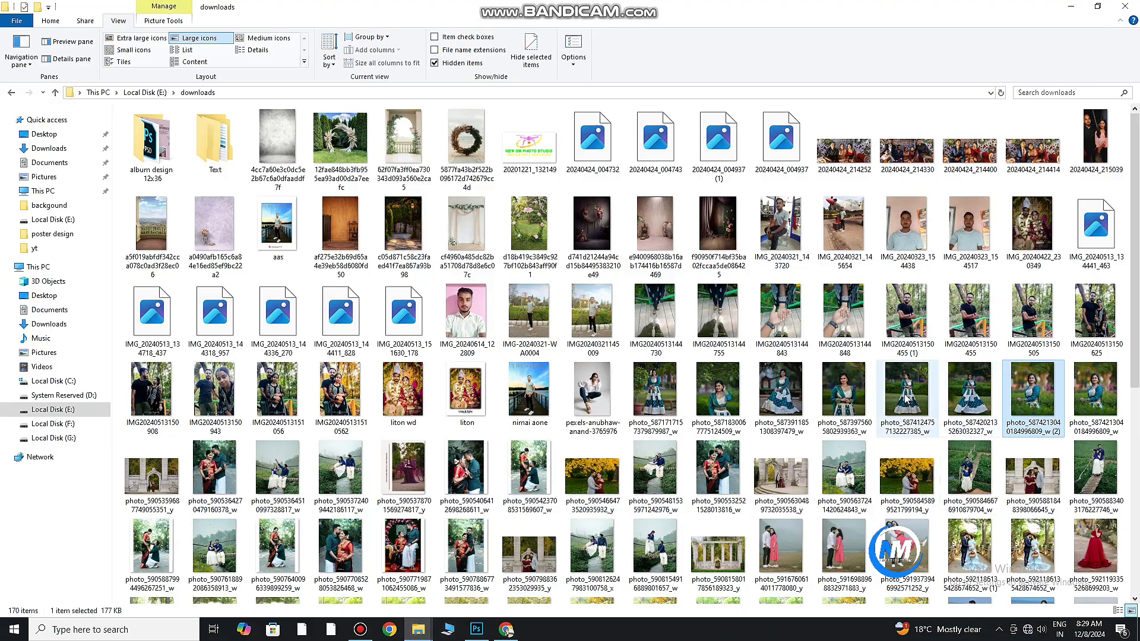
left_click_drag(907, 399, 415, 469)
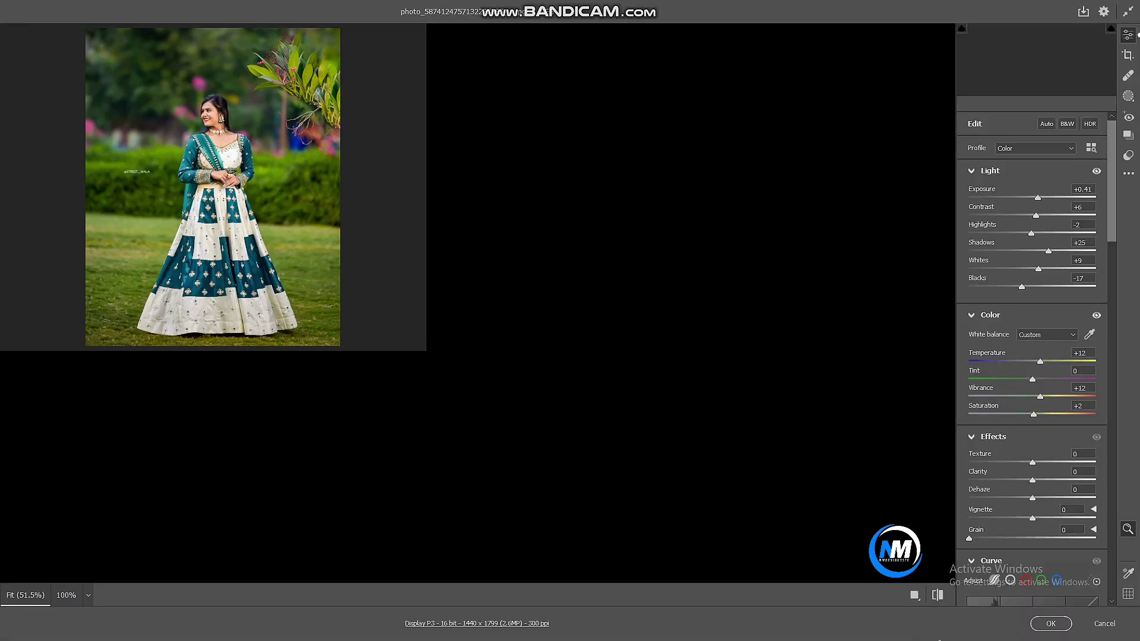
left_click(1050, 624)
mouse_move(619, 483)
left_mouse_down()
mouse_move(546, 395)
mouse_move(471, 484)
left_mouse_up()
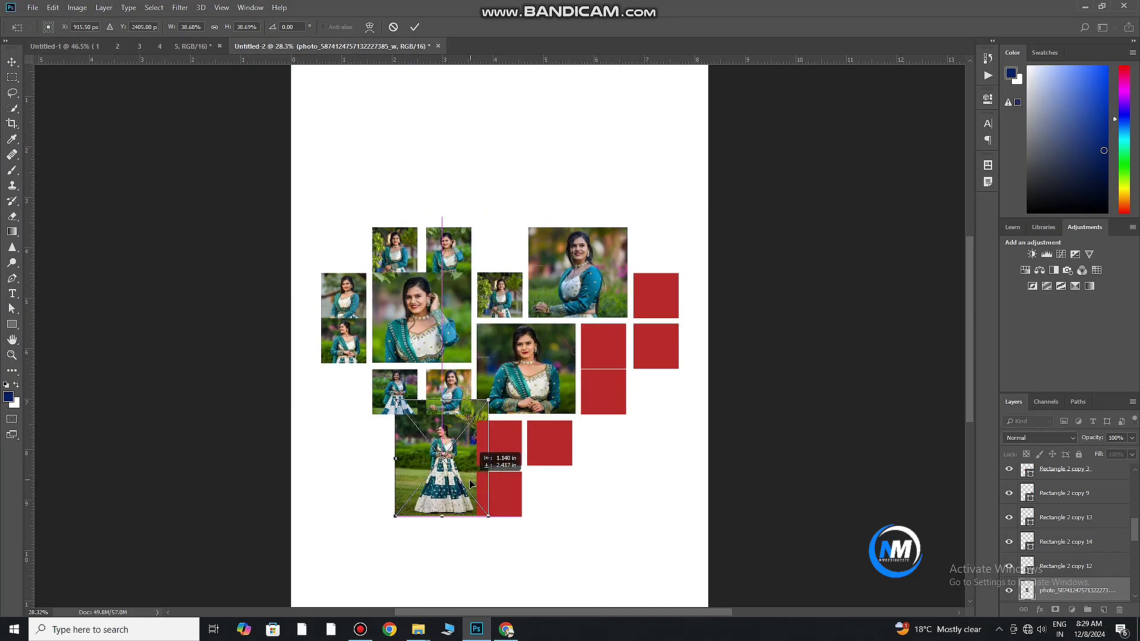
key("Return")
key("ctrl+alt+g")
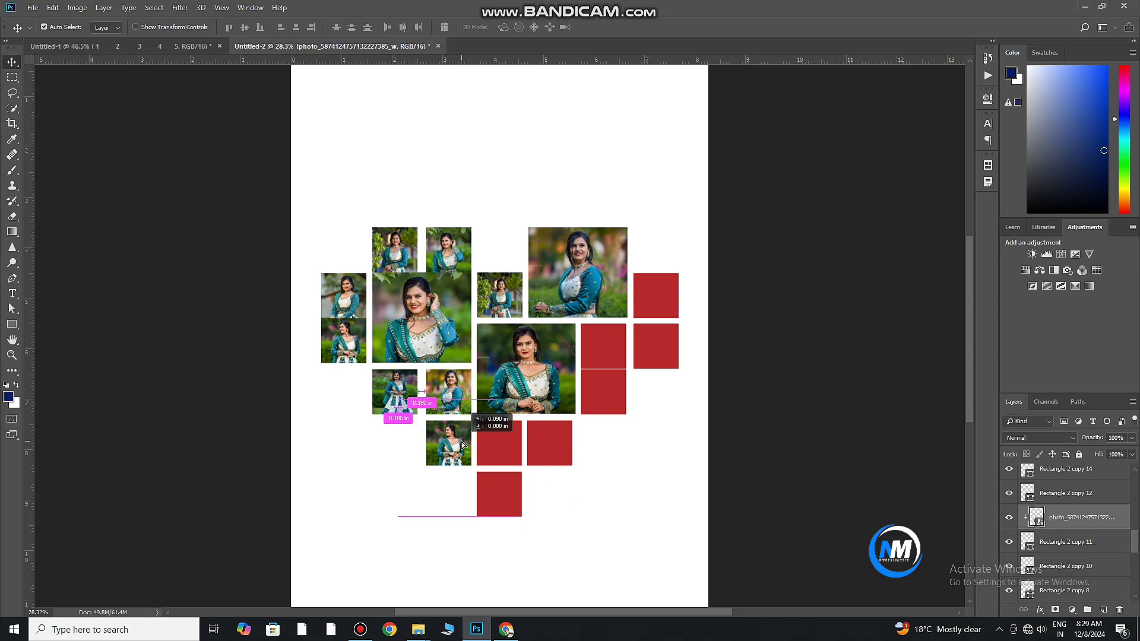
- Place the seated dress photo at about a third size and clip it into a bottom square
key("alt+Tab")
left_click_drag(969, 399, 502, 464)
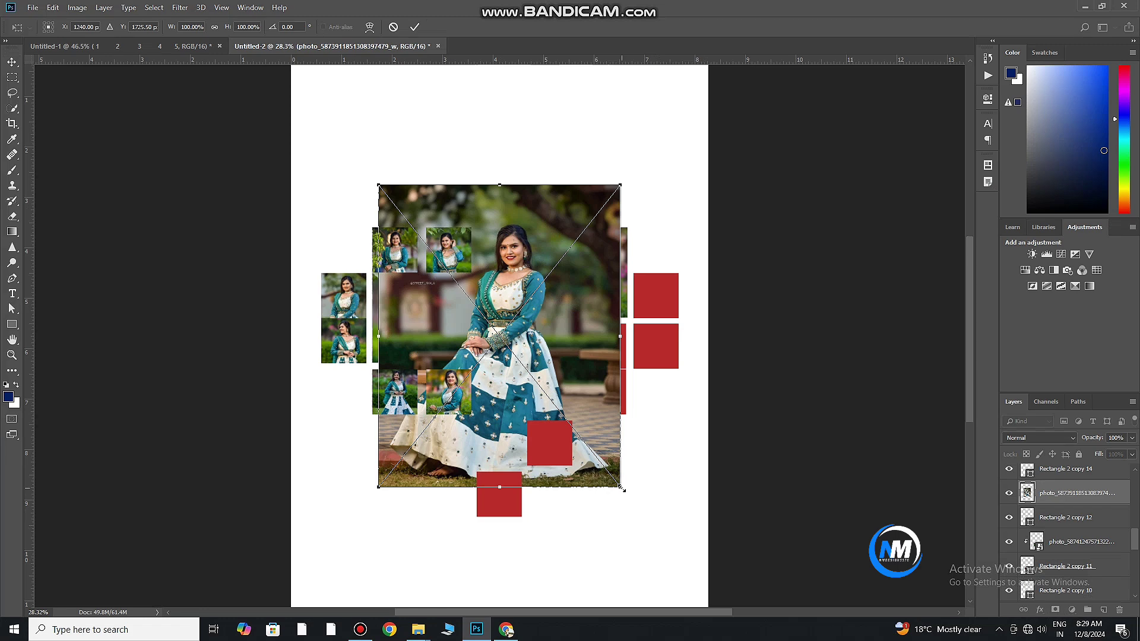
left_click_drag(623, 489, 538, 383)
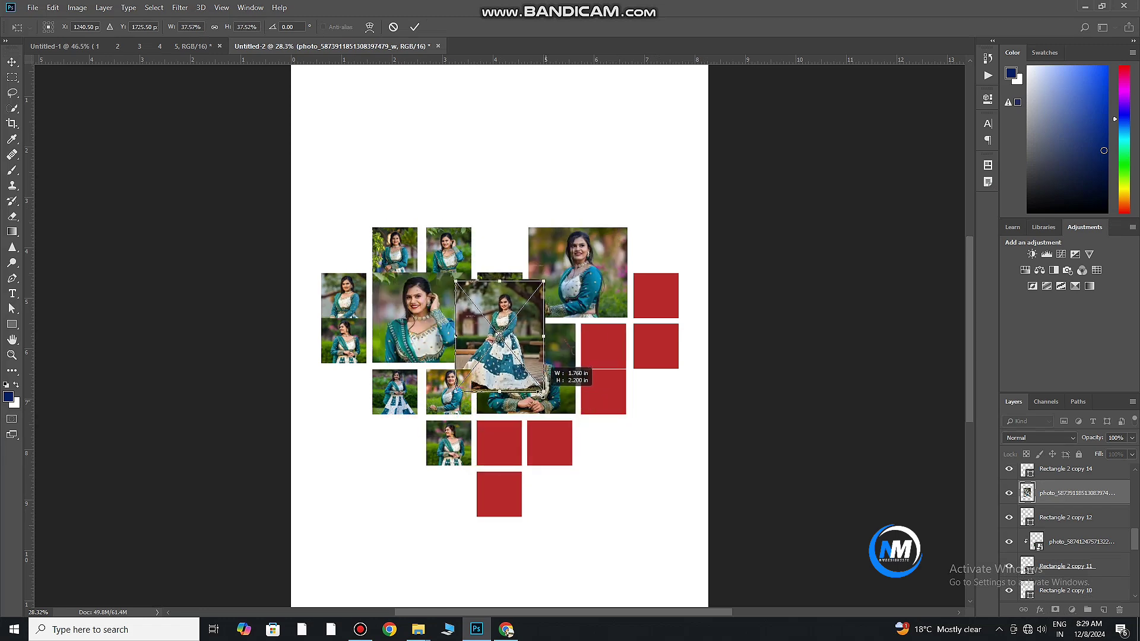
left_click_drag(500, 336, 497, 447)
key("Return")
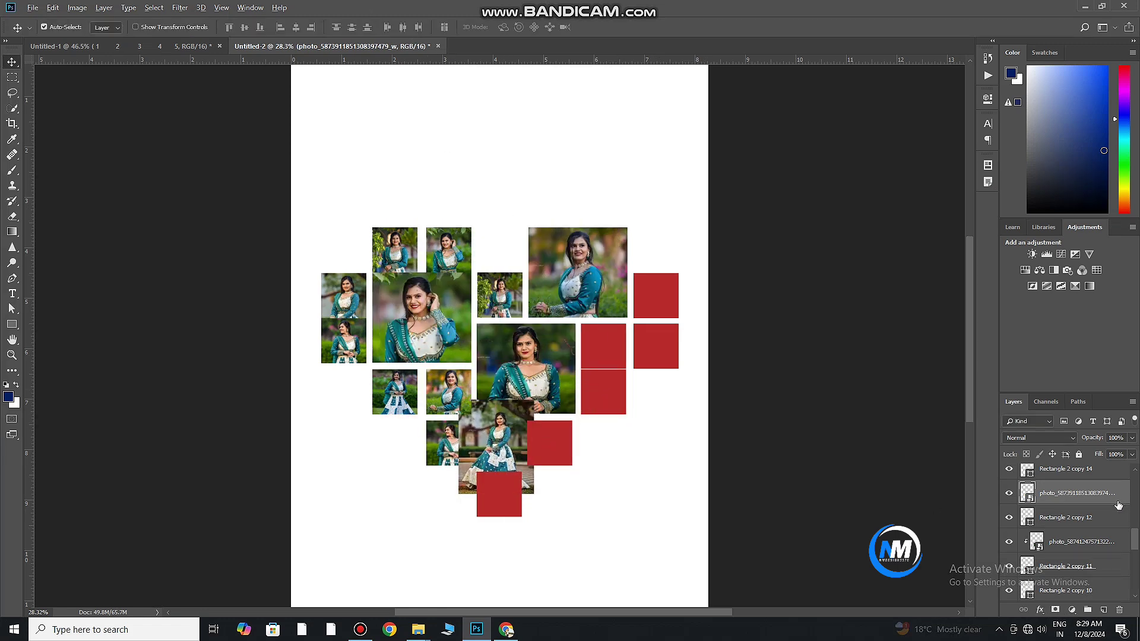
left_click(1110, 504, "alt")
- Place another portrait photo inside the heart and clip it into its red square
key("alt+Tab")
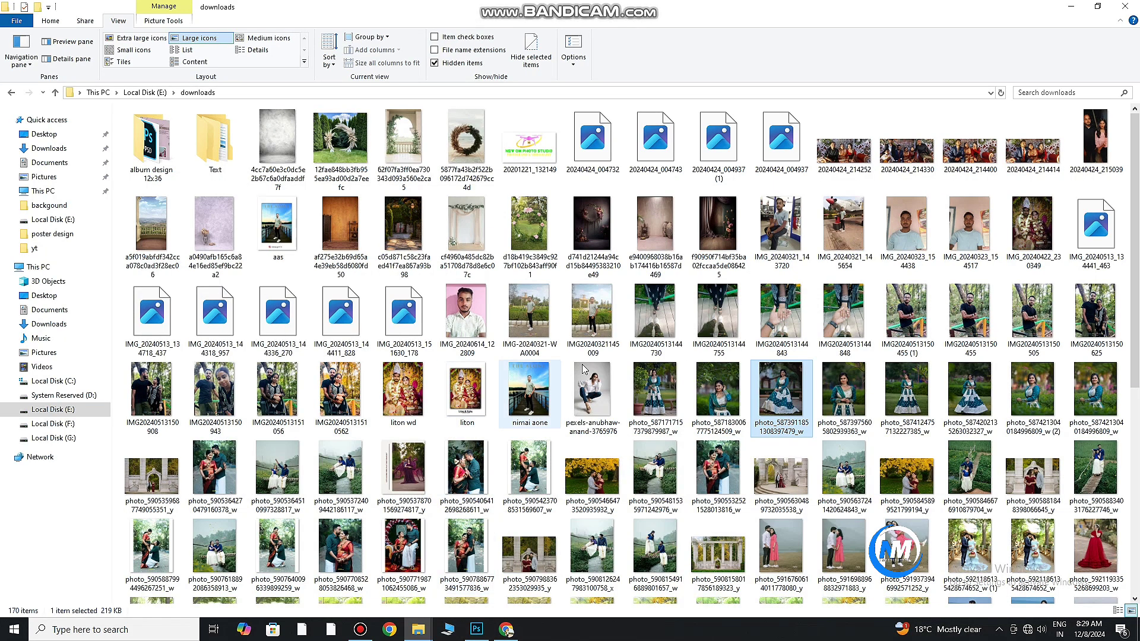
left_click_drag(1096, 399, 603, 458)
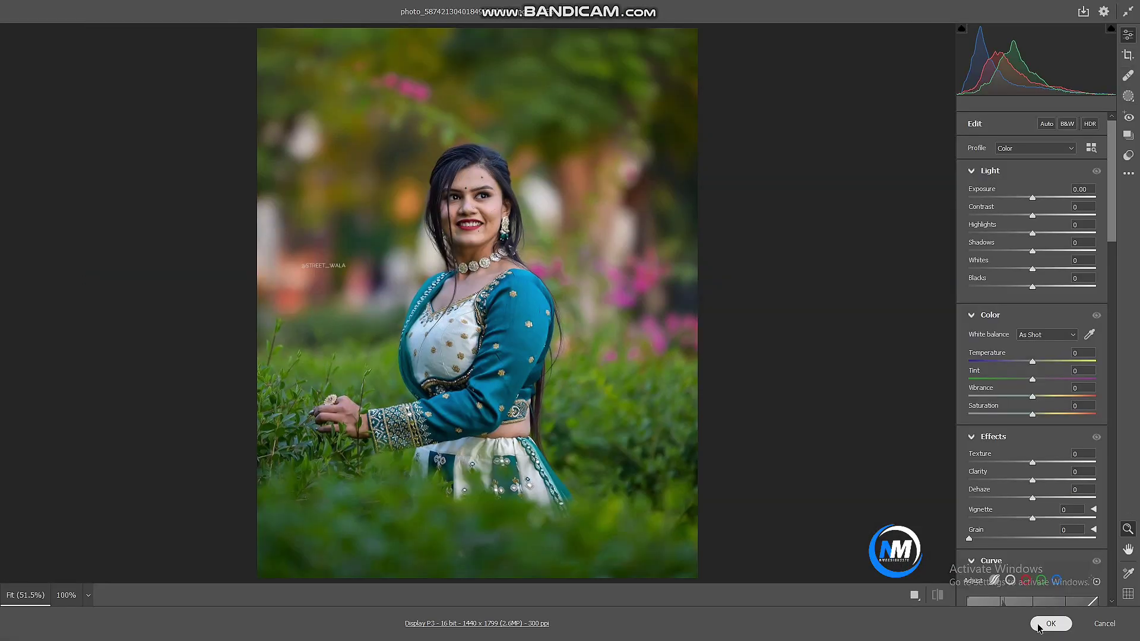
left_click(1050, 623)
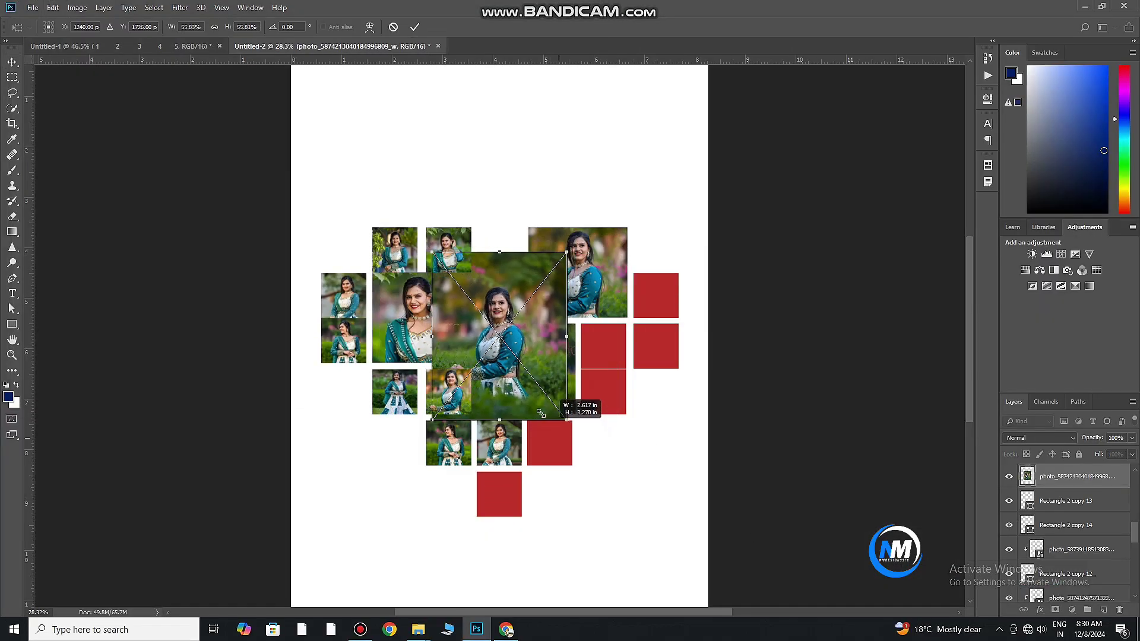
mouse_move(622, 485)
left_mouse_down()
mouse_move(581, 403)
mouse_move(582, 500)
mouse_move(575, 489)
left_mouse_up()
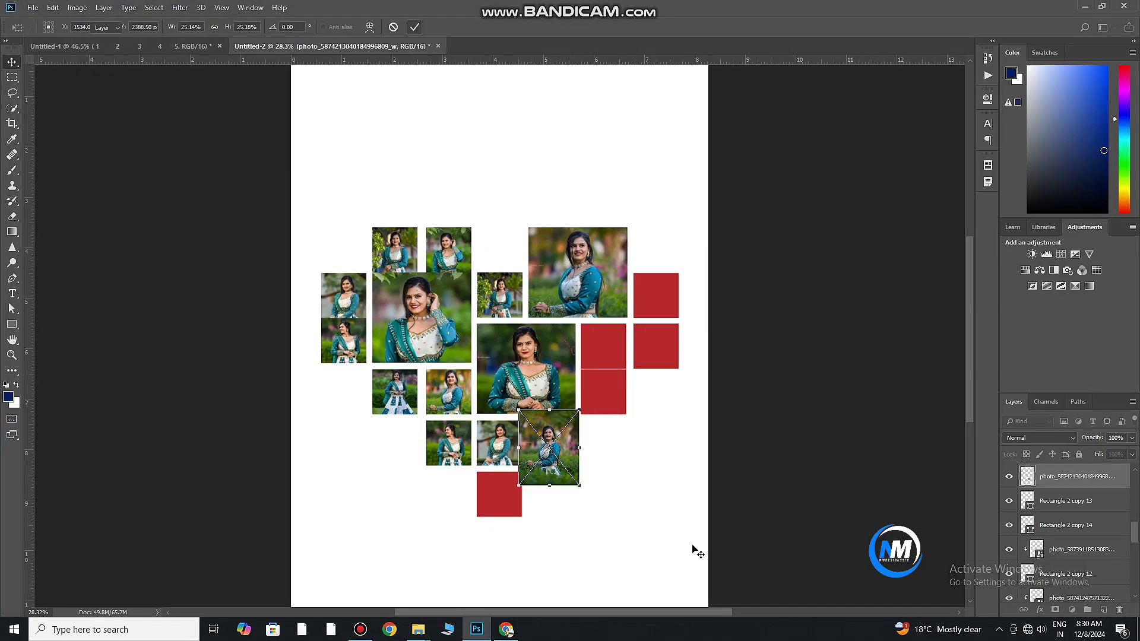
key("Return")
right_click(1075, 476)
left_click(1054, 390)
- Shrink another portrait to about a quarter and clip it into the heart's bottom-tip square
left_click_drag(550, 450, 551, 449)
left_click(514, 510)
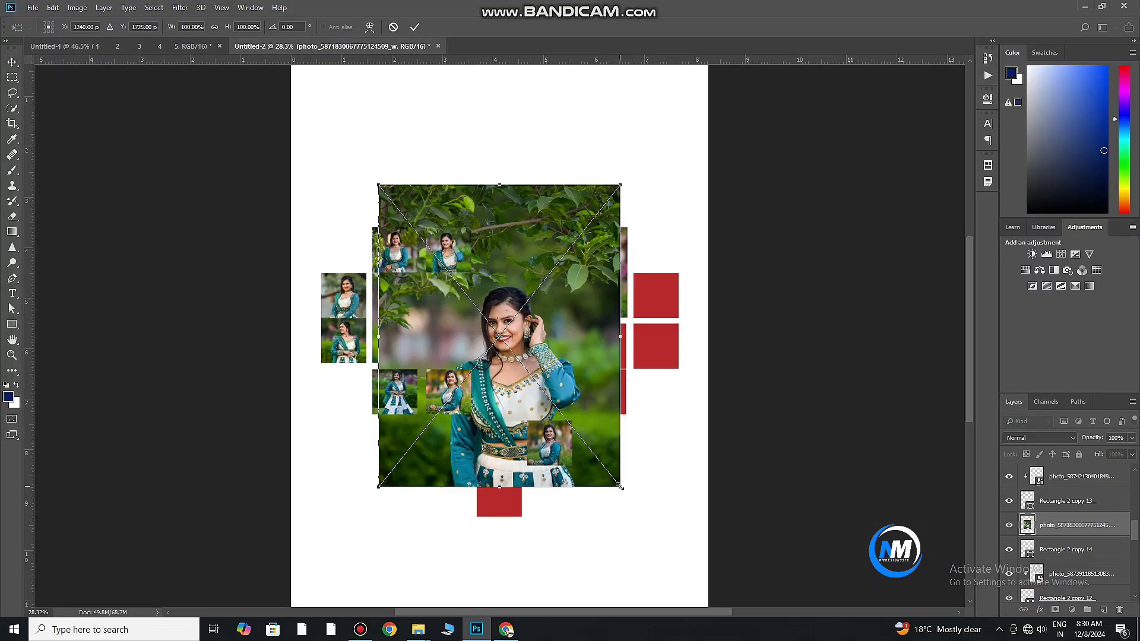
left_click_drag(620, 486, 530, 374)
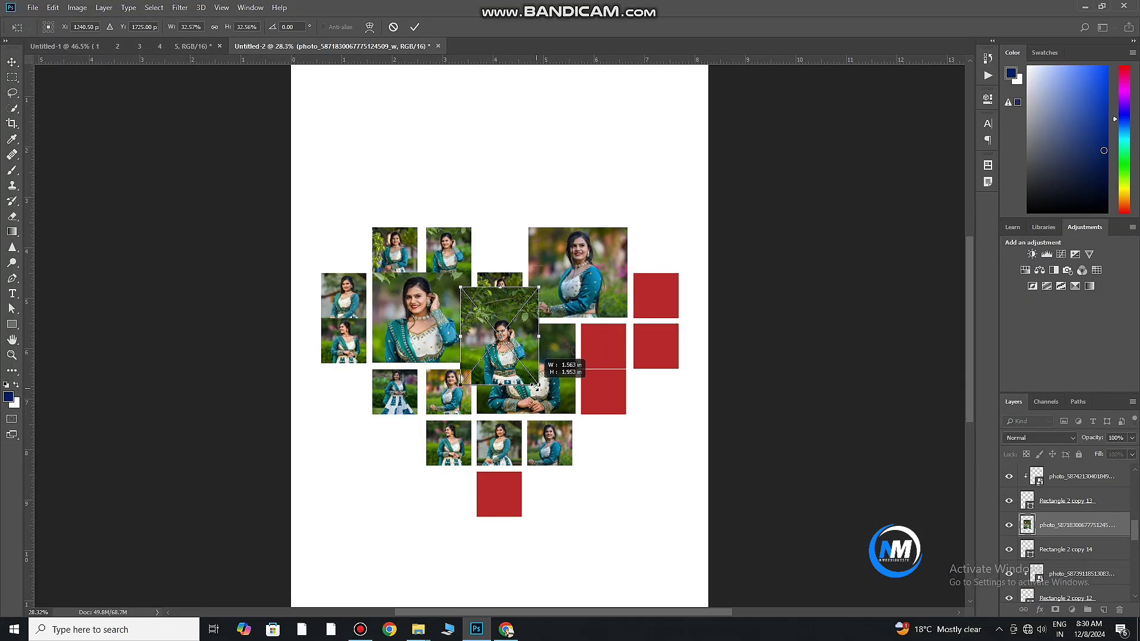
left_click_drag(500, 336, 498, 492)
left_click(415, 27)
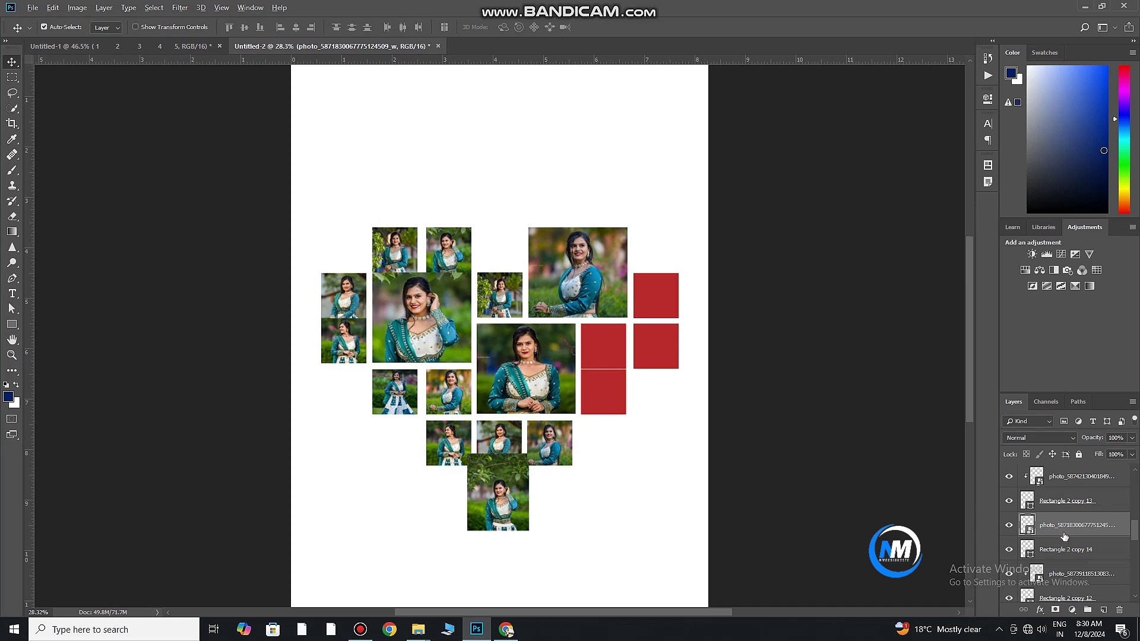
key("ctrl+alt+g")
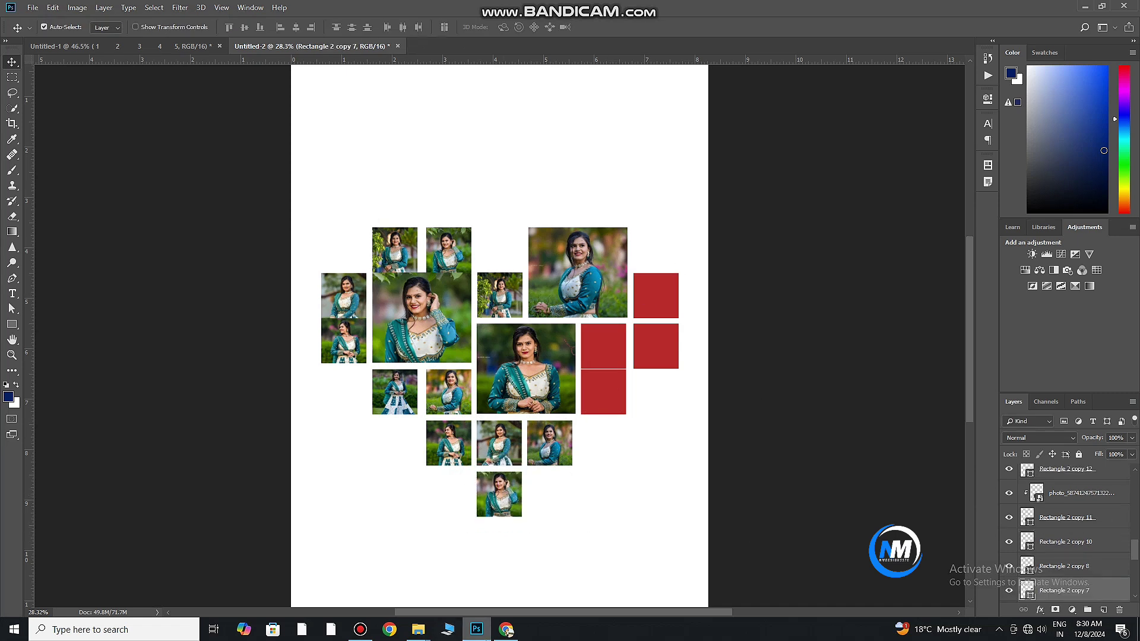
left_click(477, 630)
- Place another portrait, clip it, and move it onto the top-right square
mouse_move(759, 463)
left_mouse_down()
mouse_move(486, 597)
mouse_move(700, 356)
left_mouse_up()
key("Return")
key("Return")
key("ctrl+alt+g")
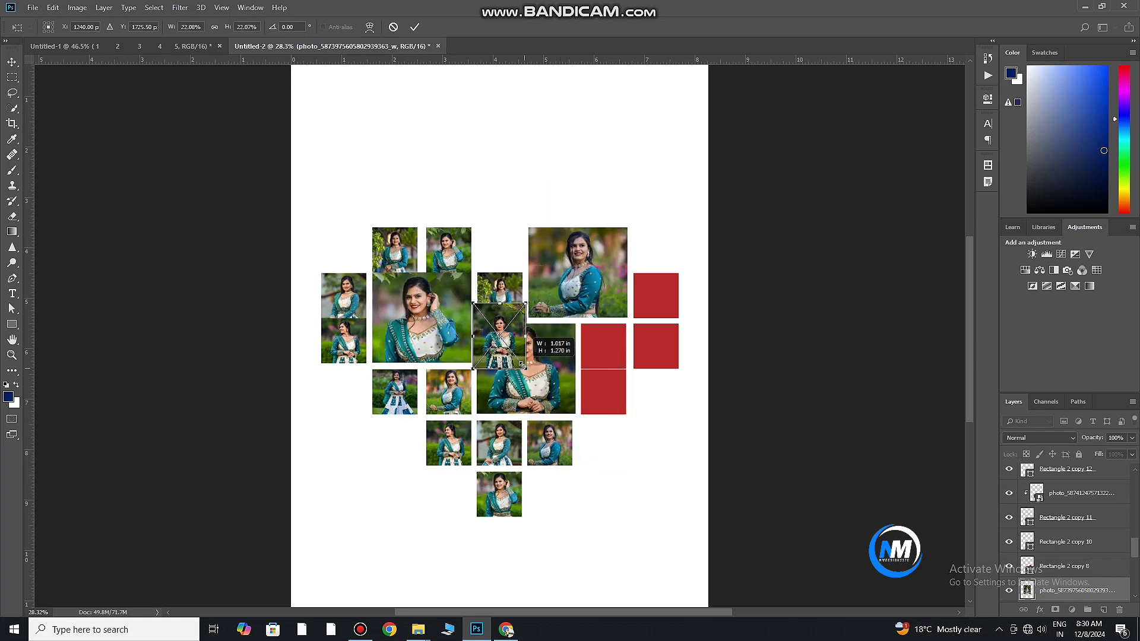
left_click_drag(526, 368, 648, 297)
scroll(1103, 530, "down", 3)
left_click_drag(1087, 521, 1087, 527)
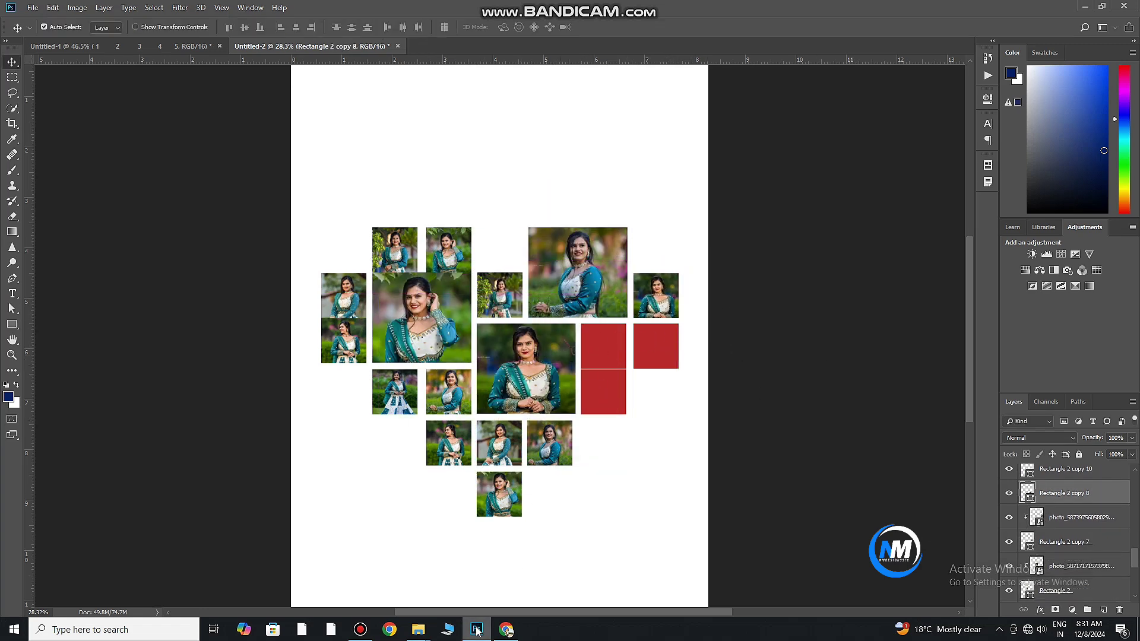
- Place a dress photo and size it over the right-side squares
left_click(419, 629)
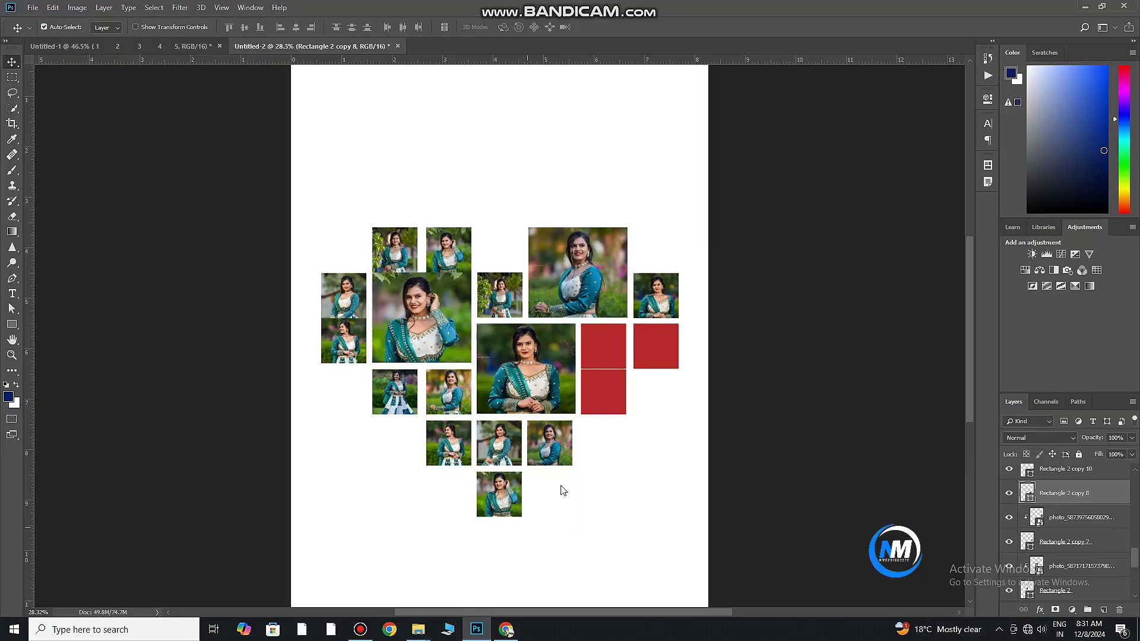
mouse_move(998, 395)
left_mouse_down()
mouse_move(562, 489)
mouse_move(562, 408)
left_mouse_up()
left_click(1052, 625)
mouse_move(558, 334)
left_mouse_down()
mouse_move(614, 361)
mouse_move(666, 341)
left_mouse_up()
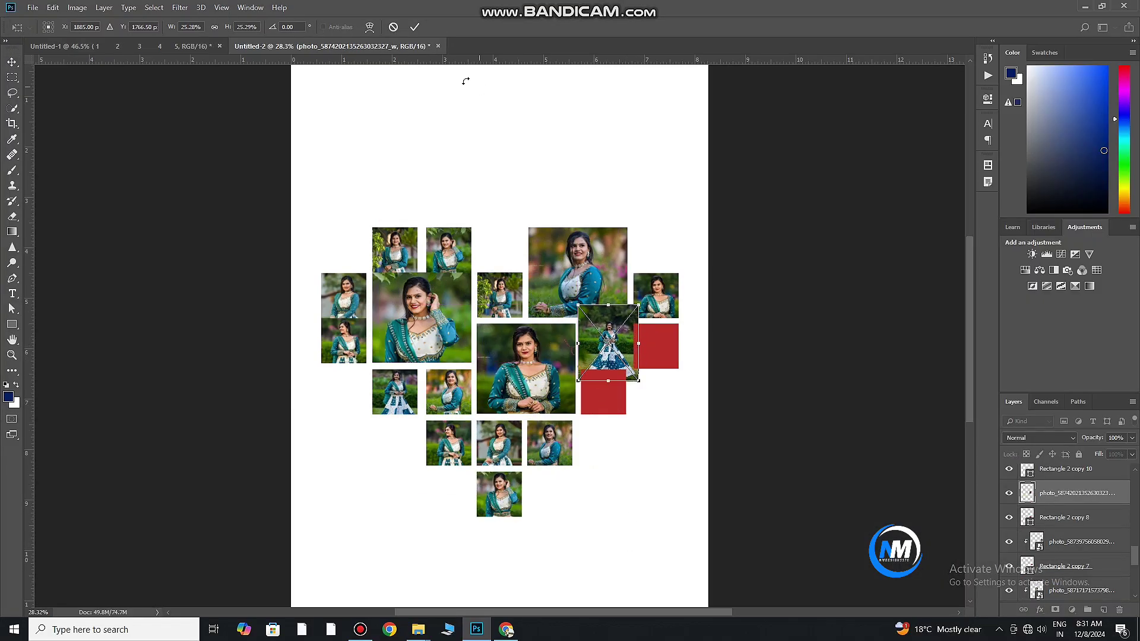
left_click(414, 26)
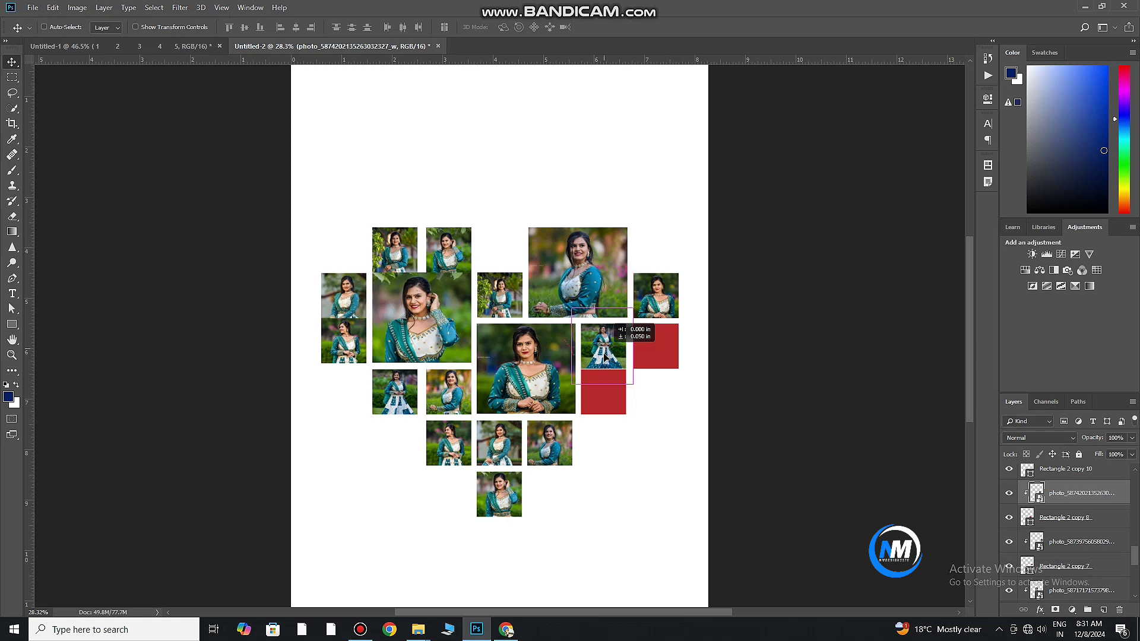
key("ctrl+t")
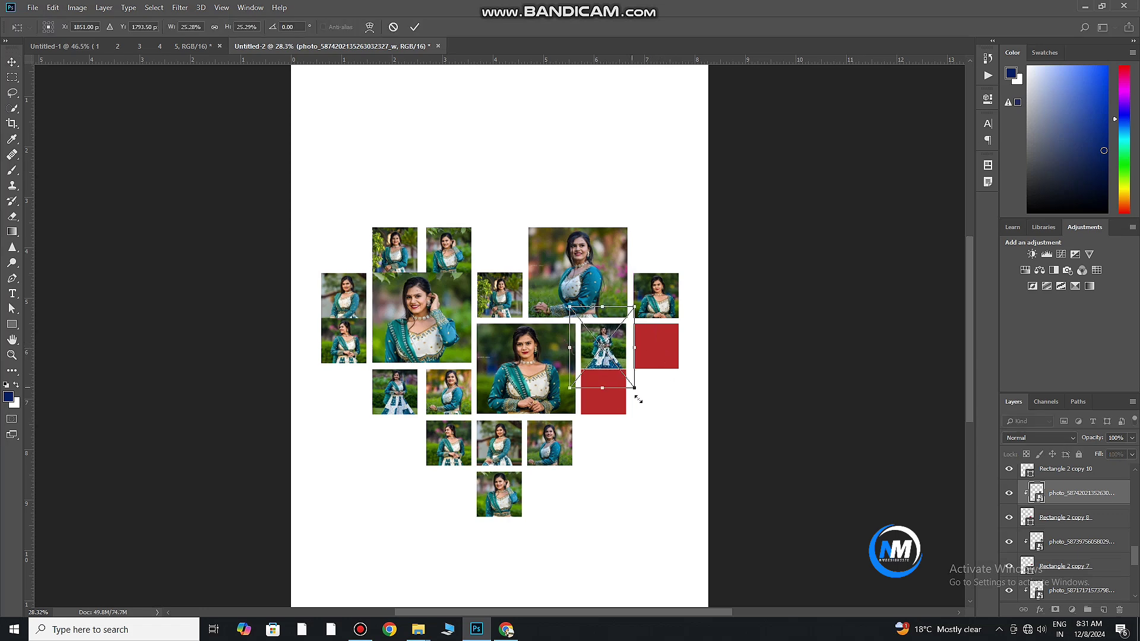
left_click(414, 27)
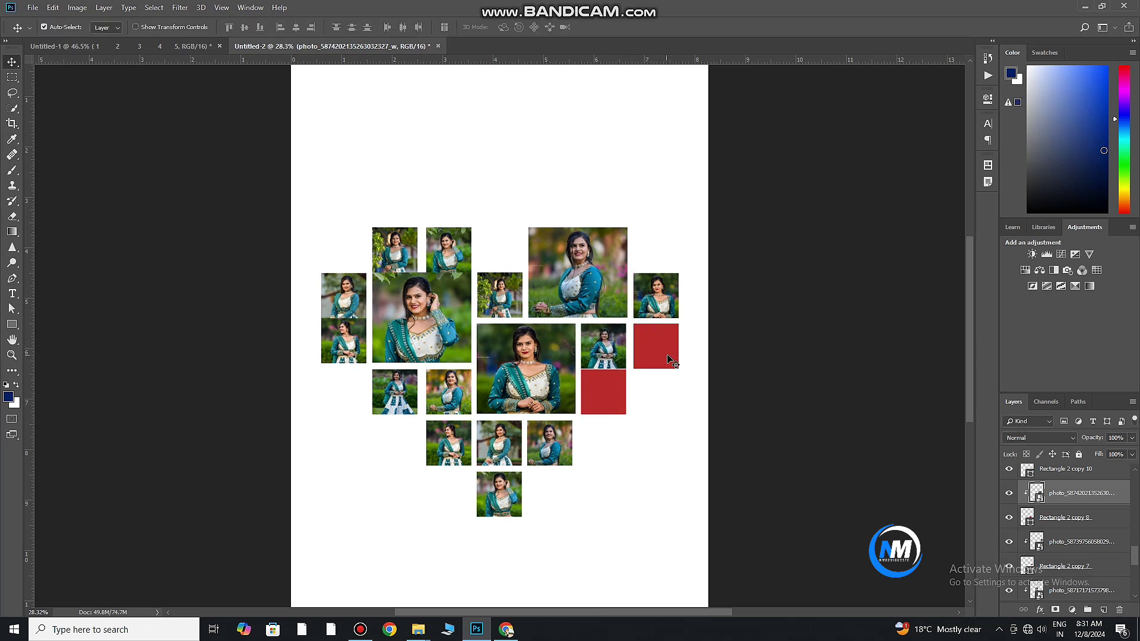
- Place a photo shrunk to about a quarter and move the red square into its heart slot
left_click(477, 630)
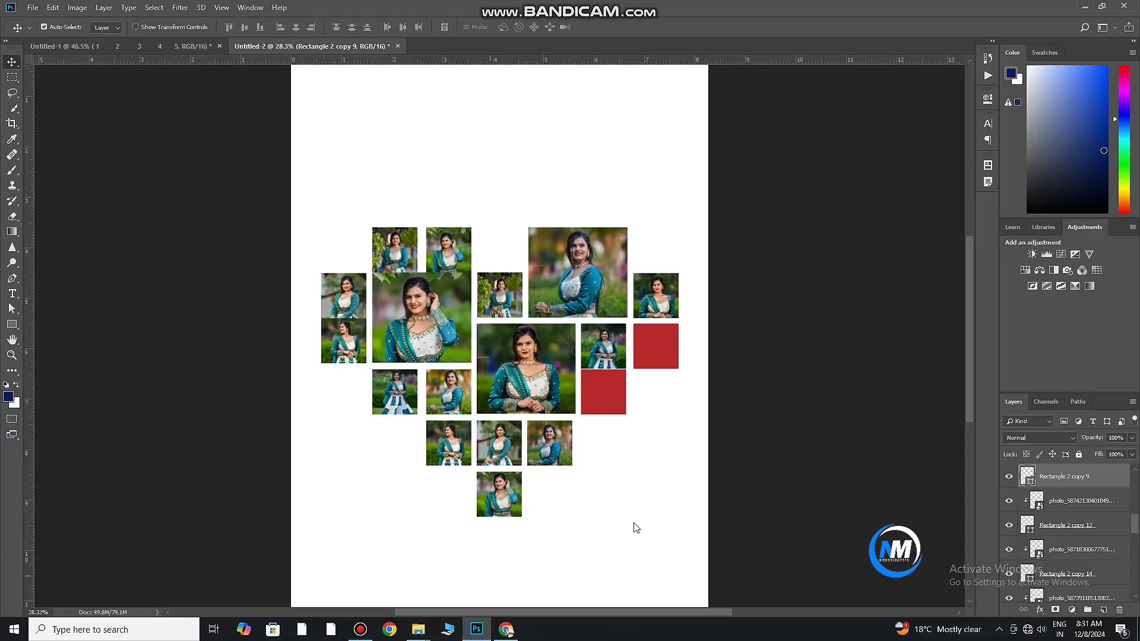
left_click_drag(714, 408, 779, 548)
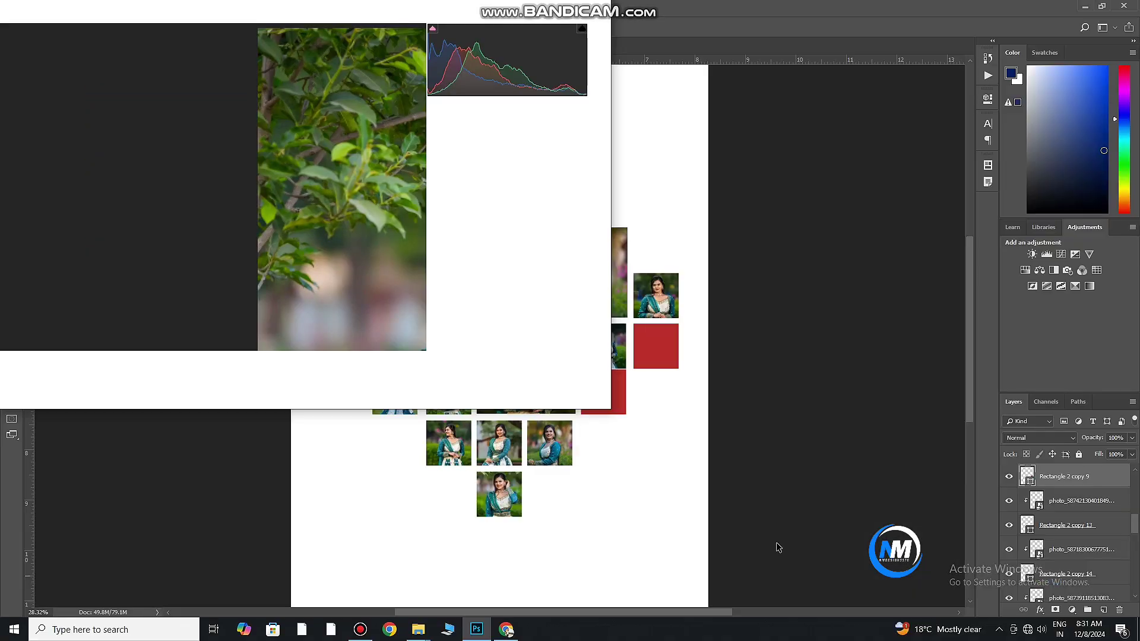
left_click_drag(620, 488, 585, 438)
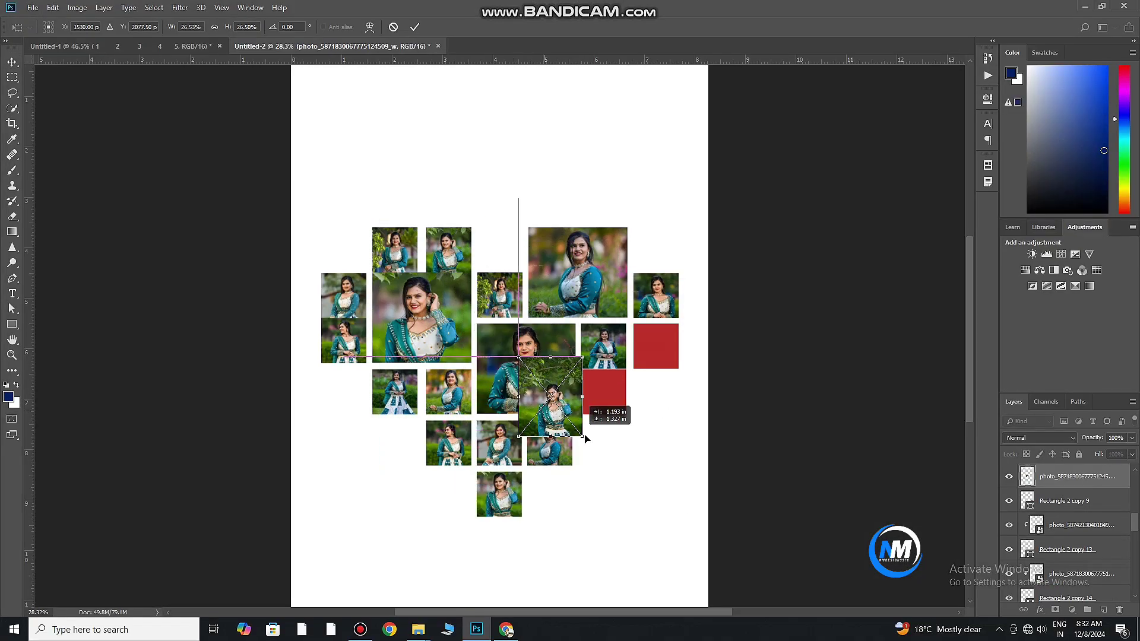
key("Escape")
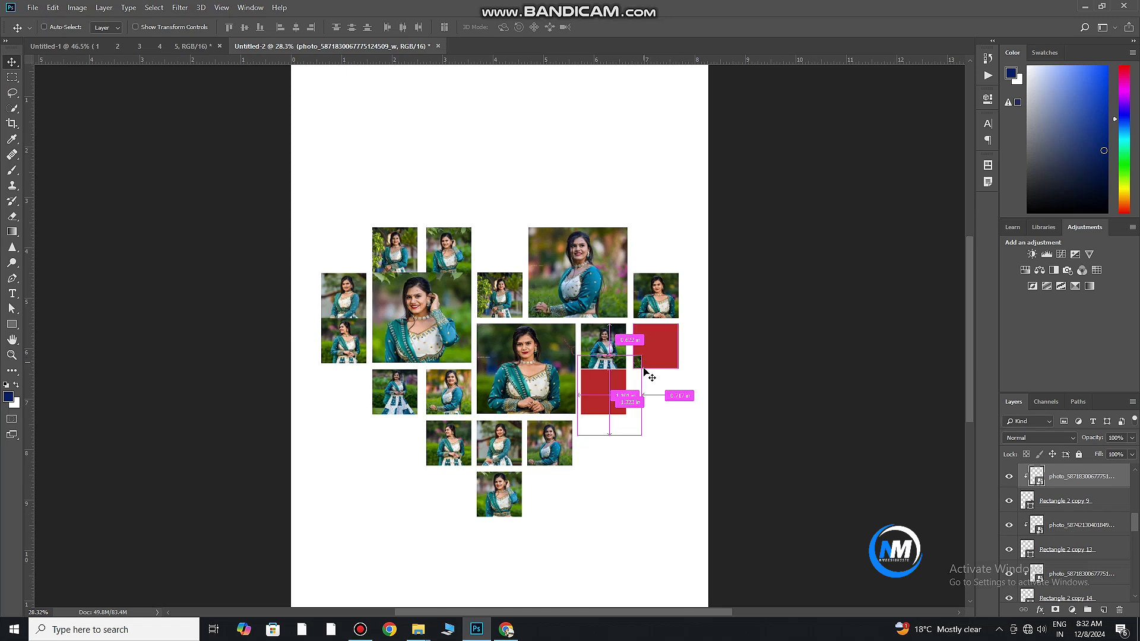
left_click_drag(649, 375, 649, 390)
- Shrink one more photo over the last red square and clip it into the square's shape
left_click(476, 630)
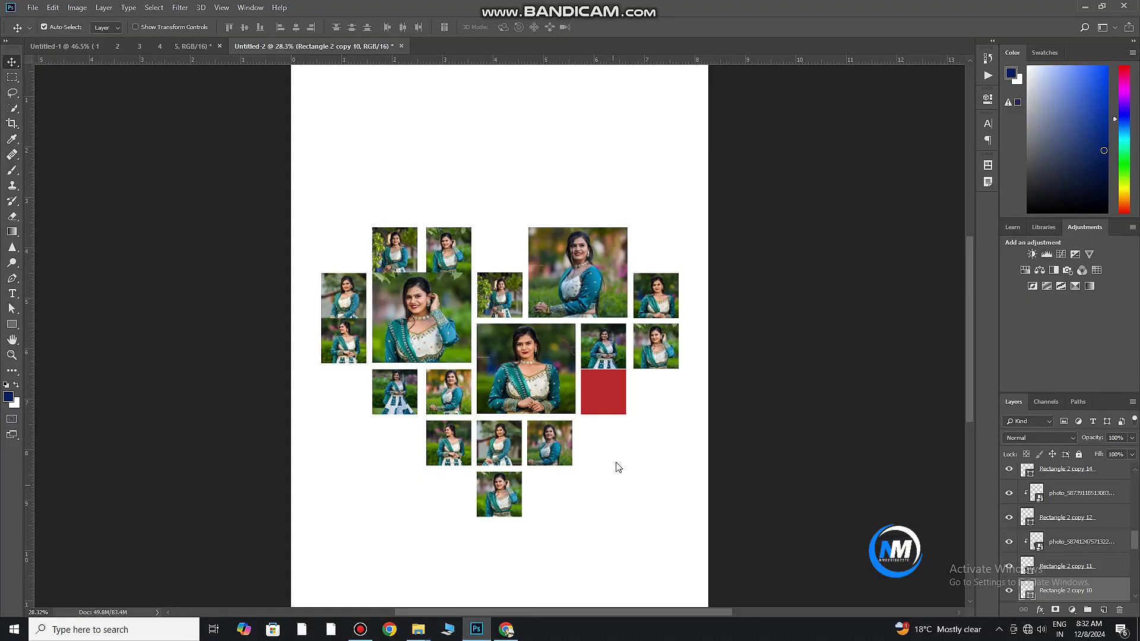
mouse_move(648, 350)
left_mouse_down()
mouse_move(615, 466)
mouse_move(512, 351)
left_mouse_up()
left_click(1050, 623)
left_click_drag(481, 312, 605, 398)
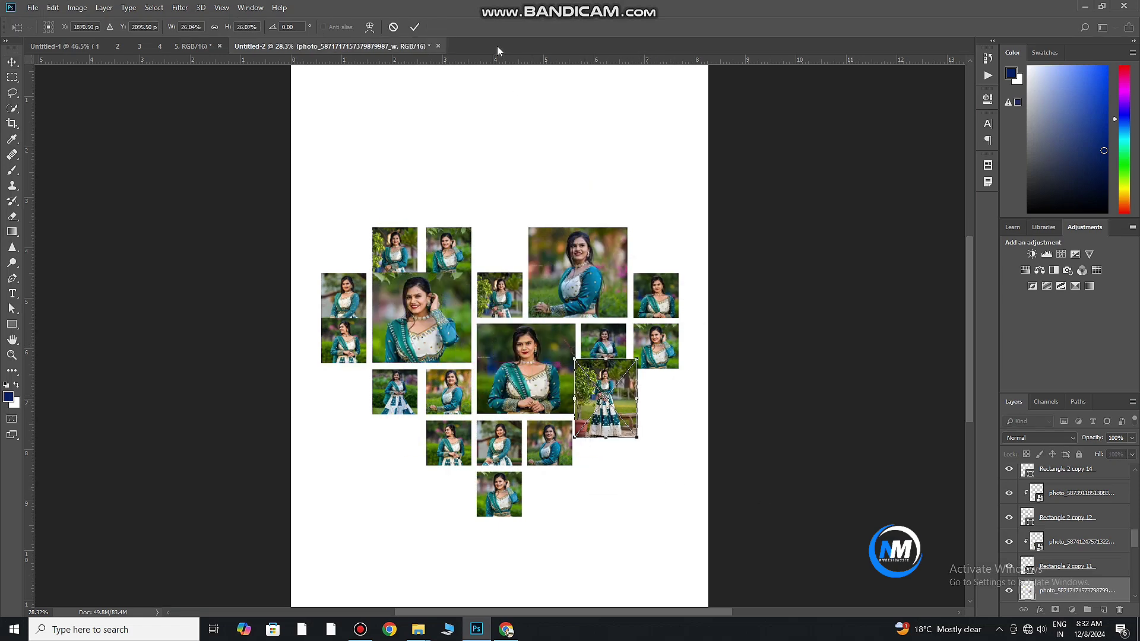
left_click(414, 27)
scroll(1065, 493, "down", 2)
key("ctrl+alt+g")
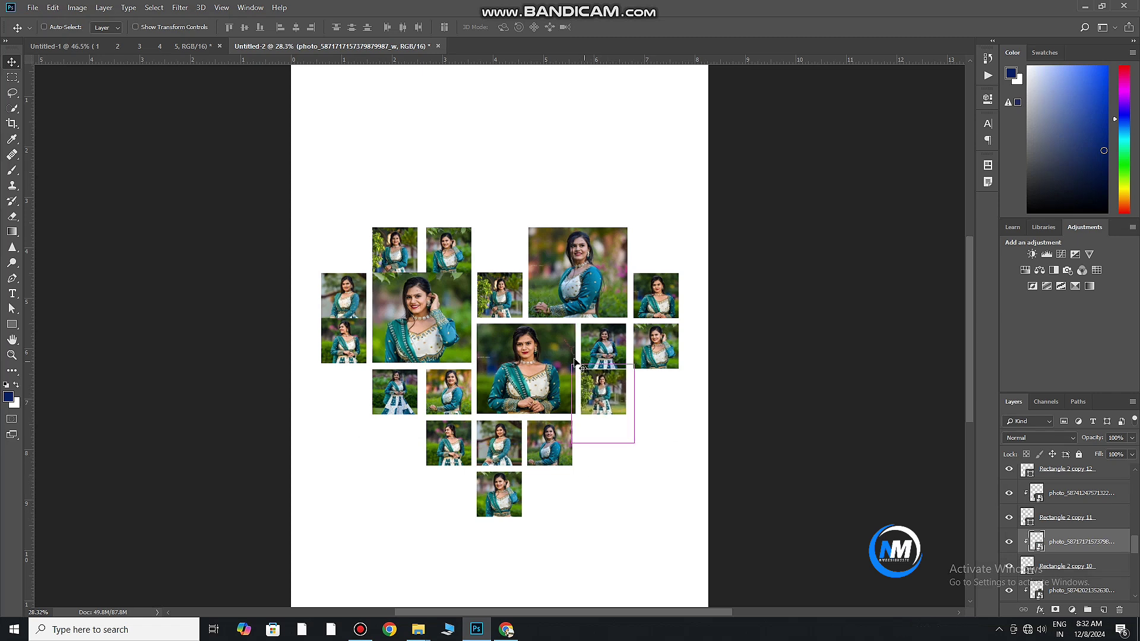
scroll(575, 362, "down", 1)
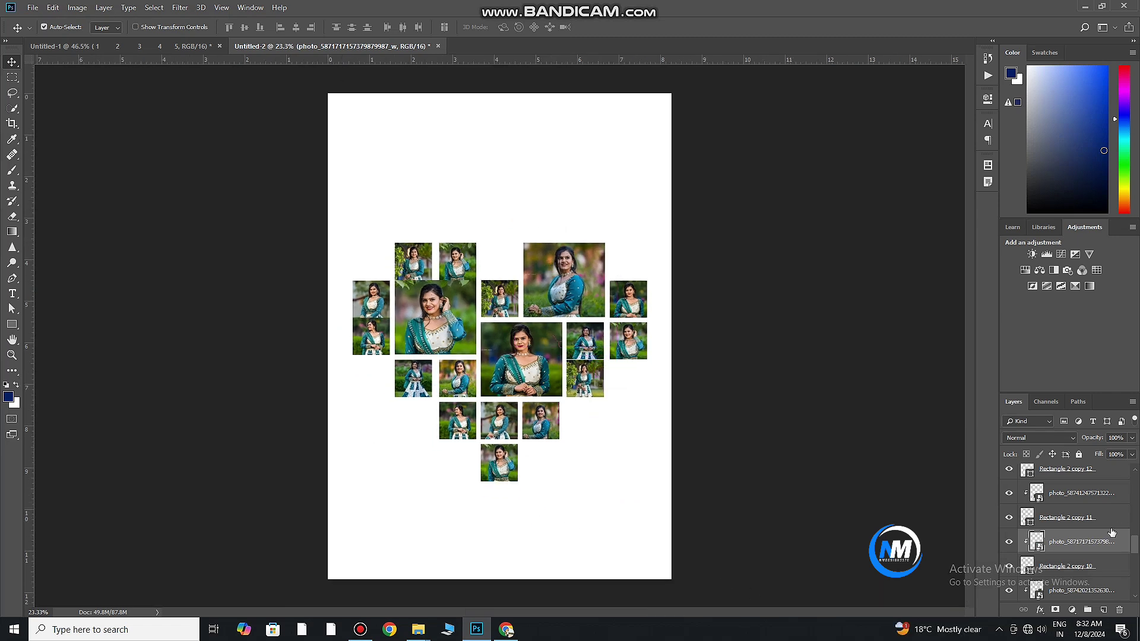
- Add a black Solid Color fill layer as the page background
left_click(1072, 610)
left_click(1063, 397)
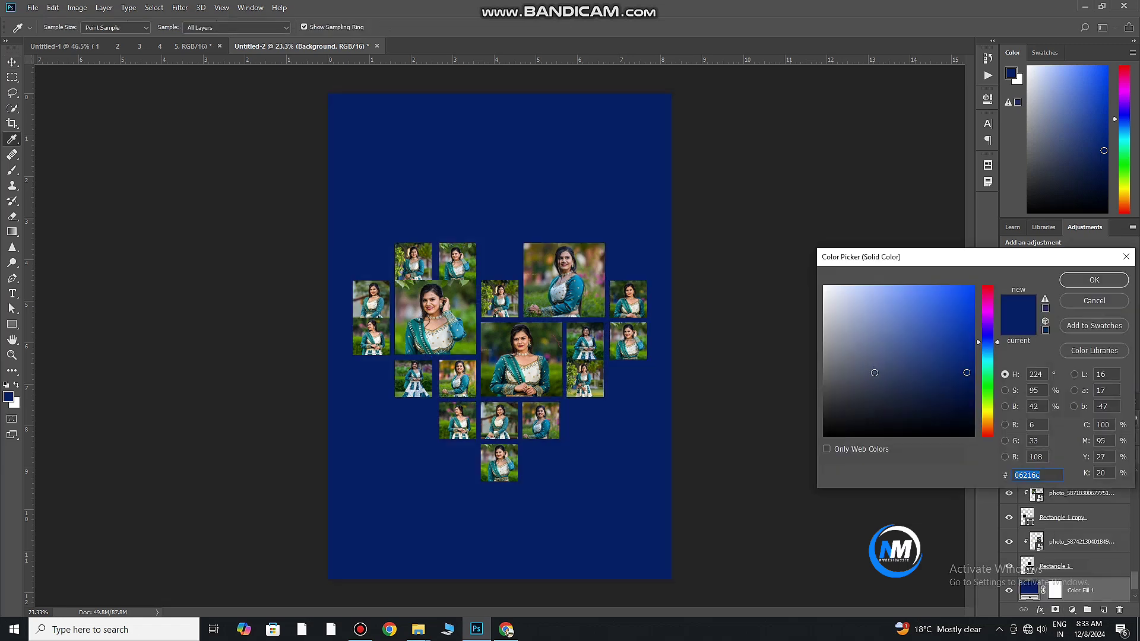
left_click(826, 437)
left_click(1098, 279)
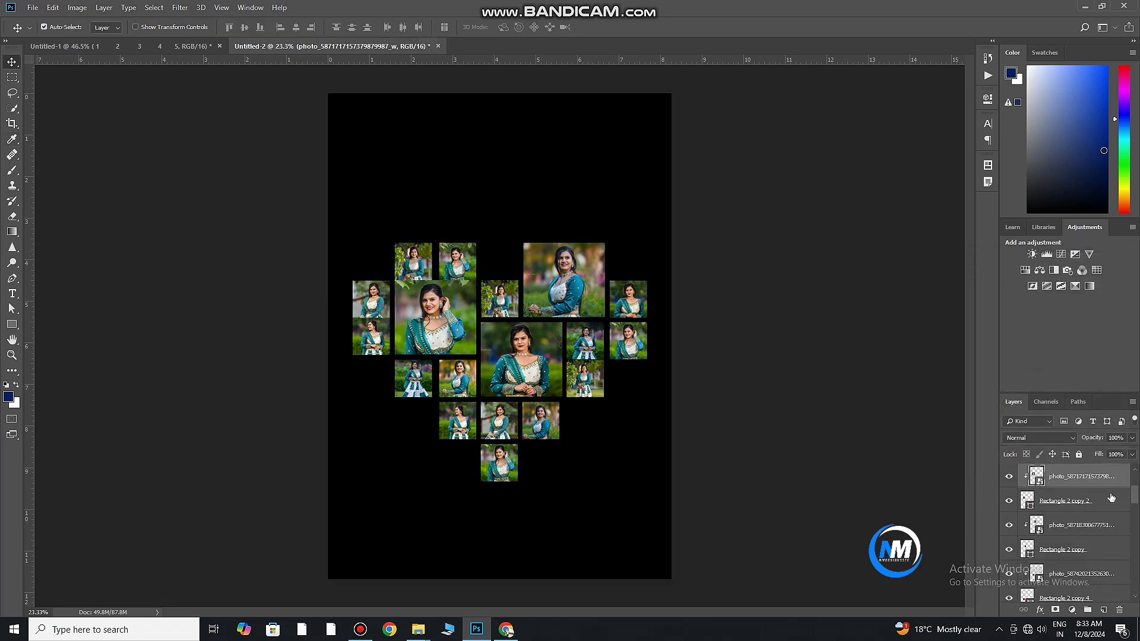
- Give the first photo frame a white stroke border
double_click(1099, 501)
left_click(541, 435)
left_click(708, 462)
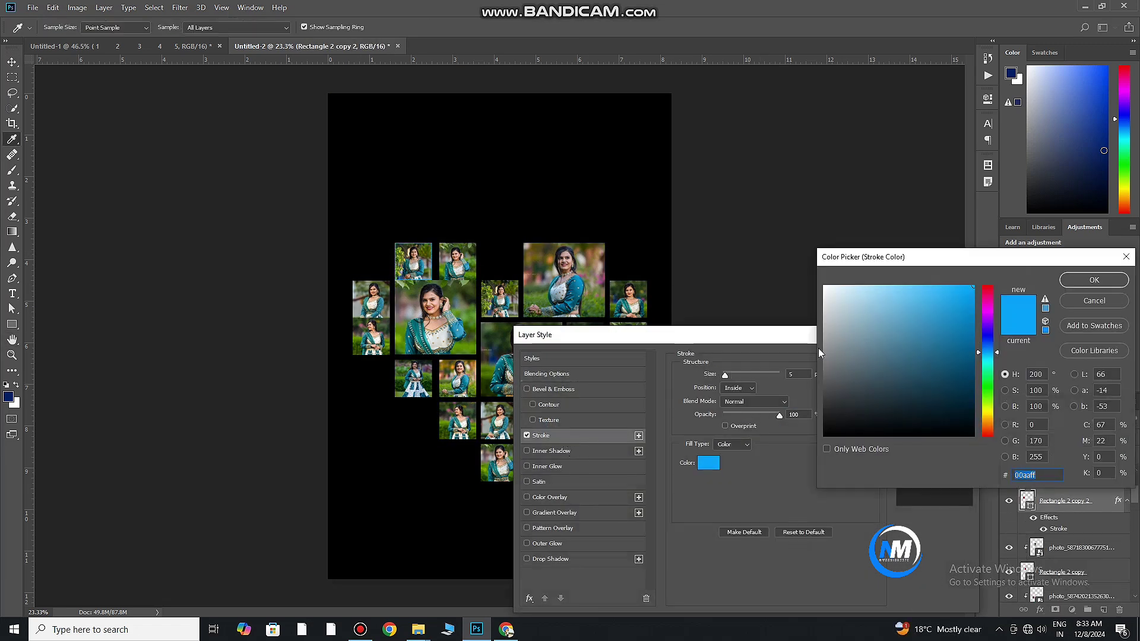
left_click(1095, 281)
left_click(934, 355)
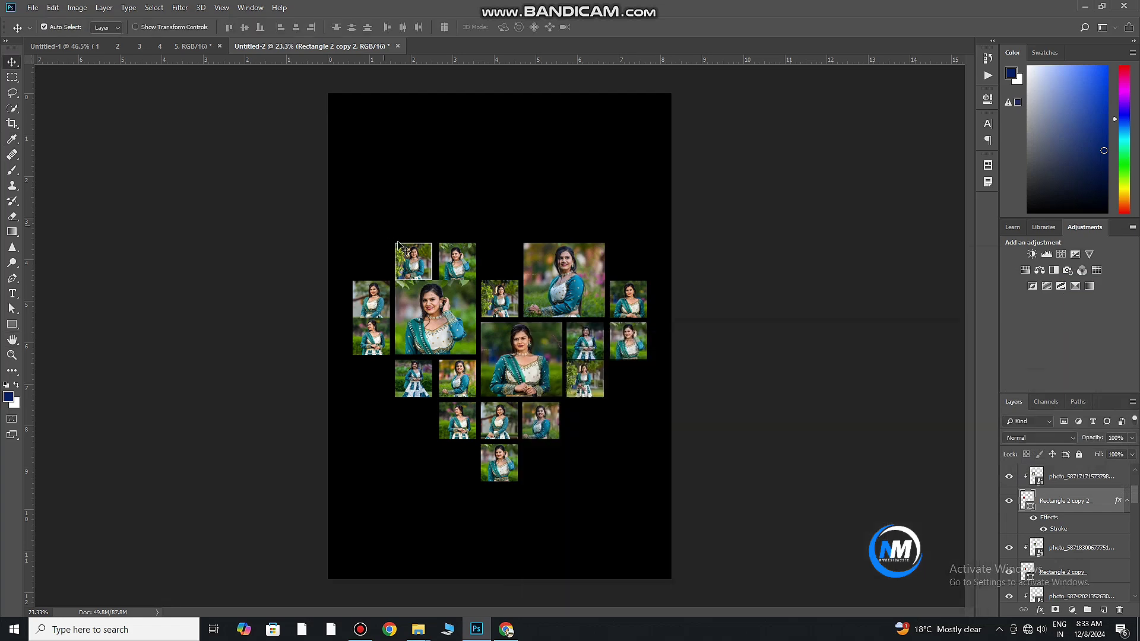
- Add white stroke borders to the next frame and the Rectangle 1 and Rectangle 2 frames
double_click(1099, 572)
left_click(541, 436)
left_click(935, 359)
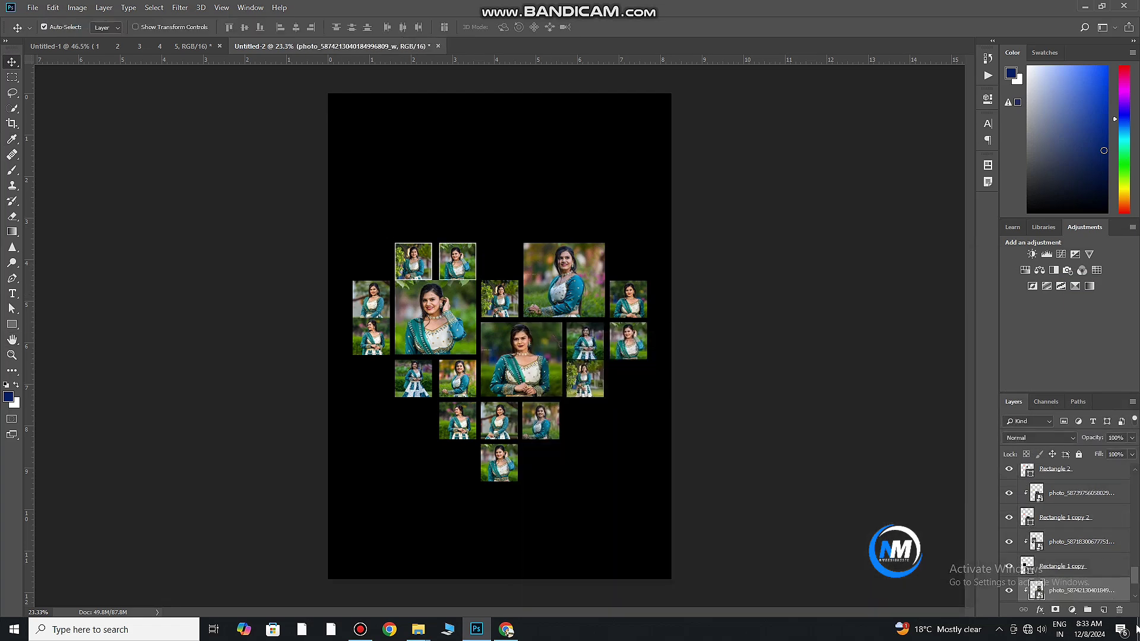
scroll(1069, 535, "down", 3)
double_click(1098, 542)
left_click(512, 307)
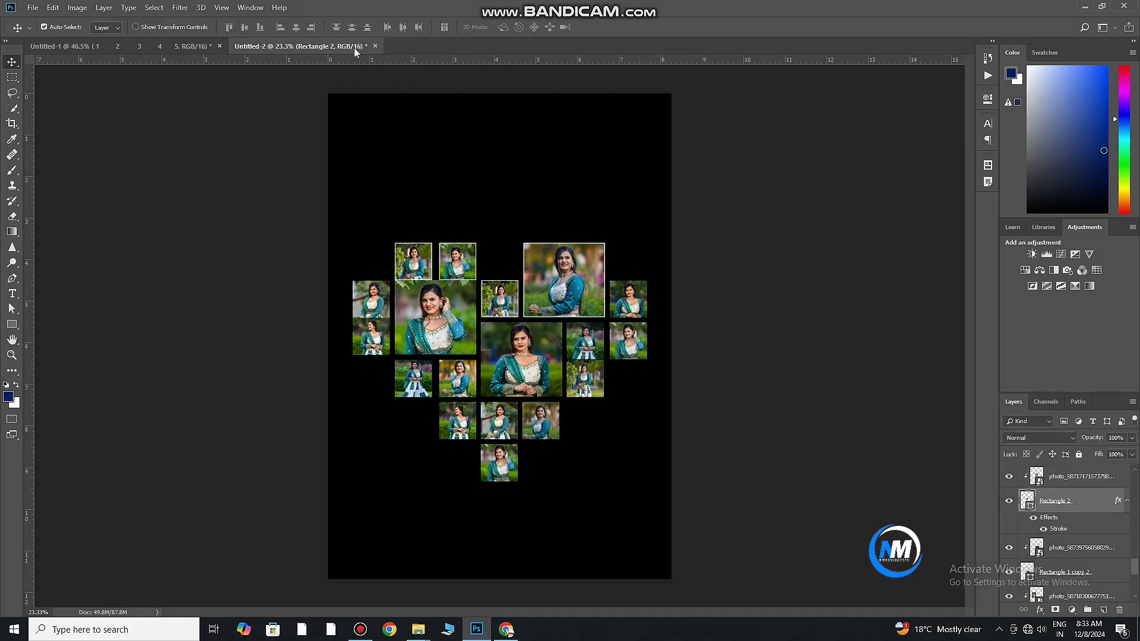
left_click(533, 351)
double_click(1113, 579)
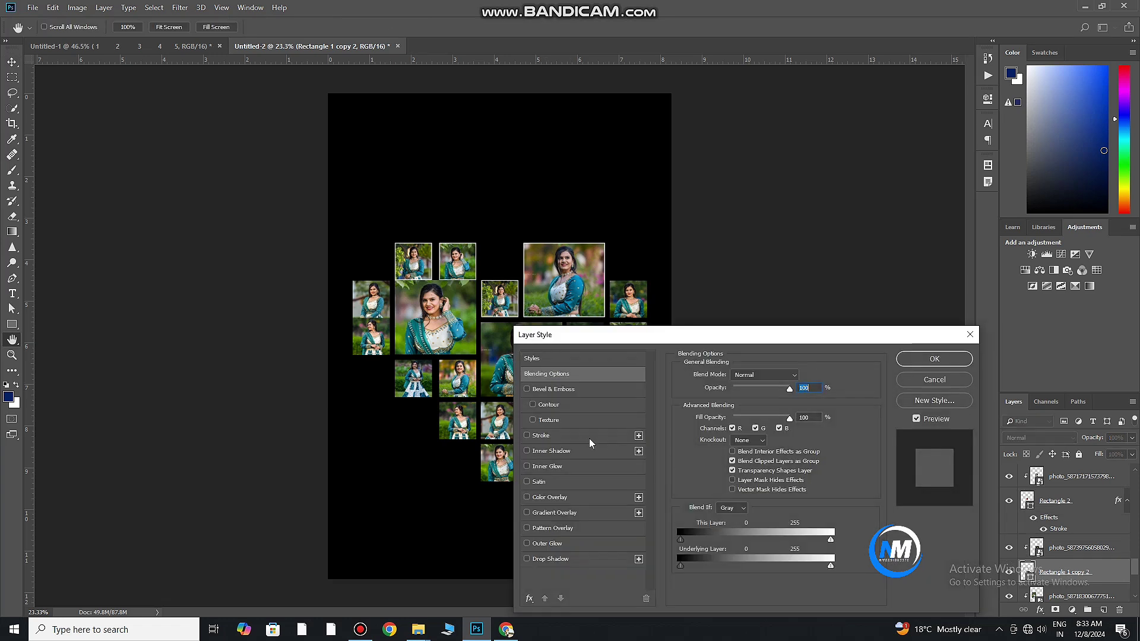
- Add the 5 px white inside stroke to Rectangle 2 copy 9 and copy 8
key("Escape")
double_click(1122, 502)
left_click(591, 430)
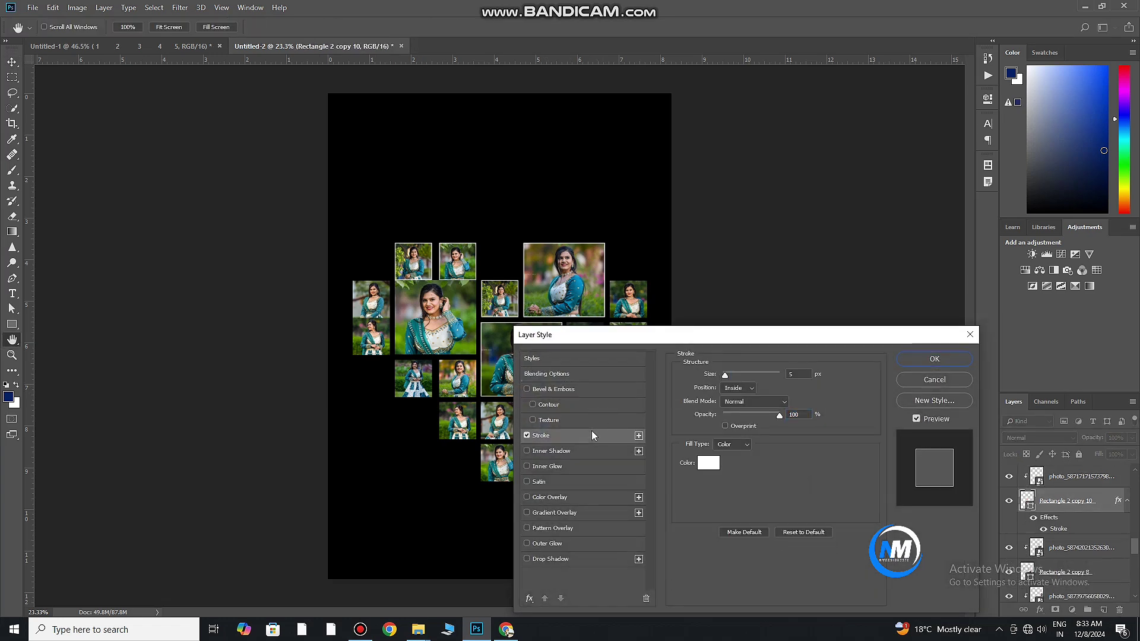
key("Return")
key("space")
key("Return")
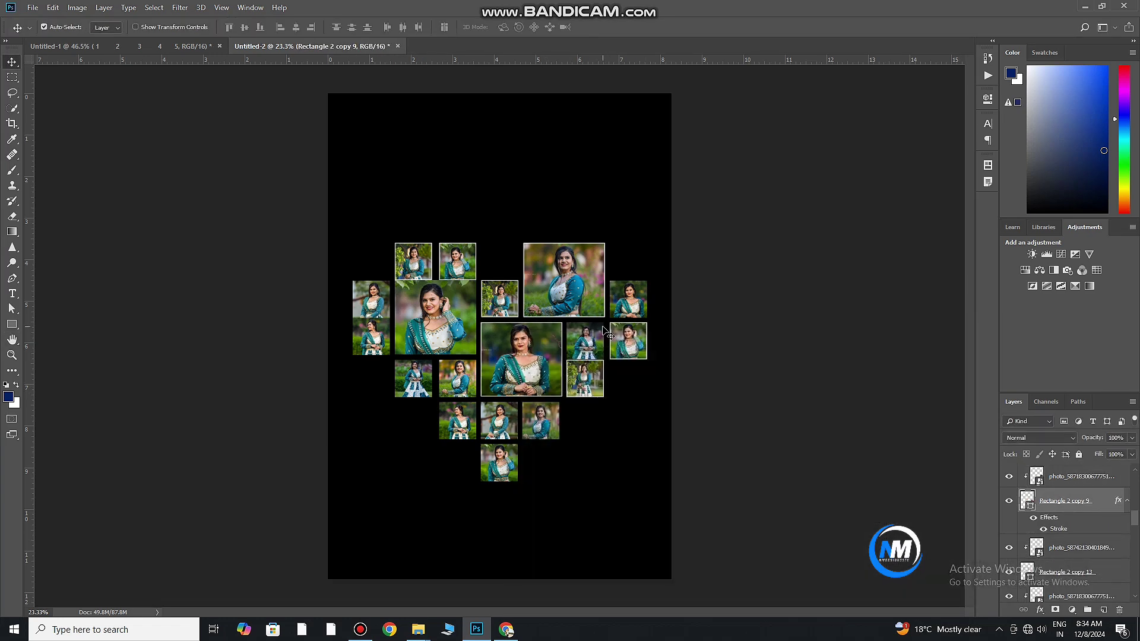
left_click(572, 434)
key("Return")
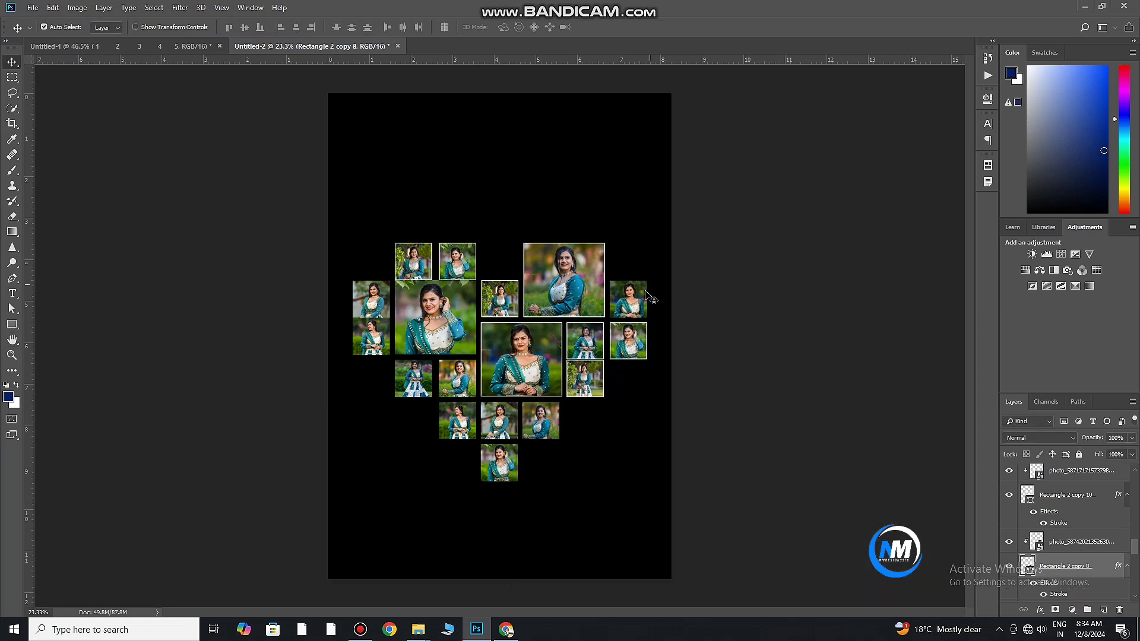
- Give Rectangle 2 copy 7, copy 5 and the next frame the white stroke border
key("alt+bracketleft")
double_click(1106, 542)
left_click(542, 433)
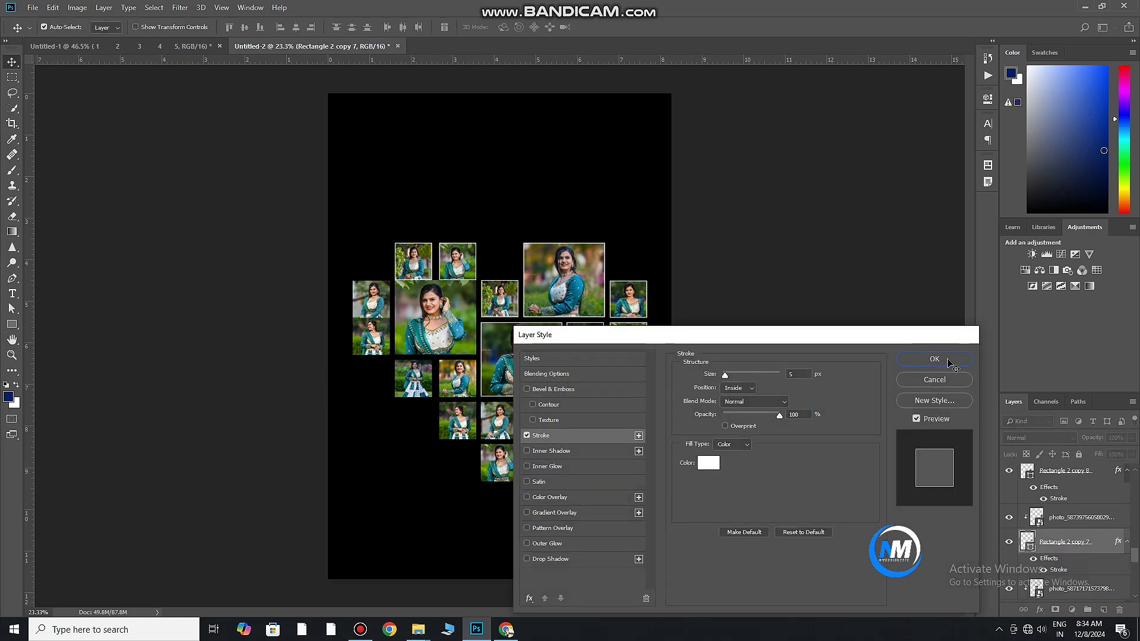
key("Return")
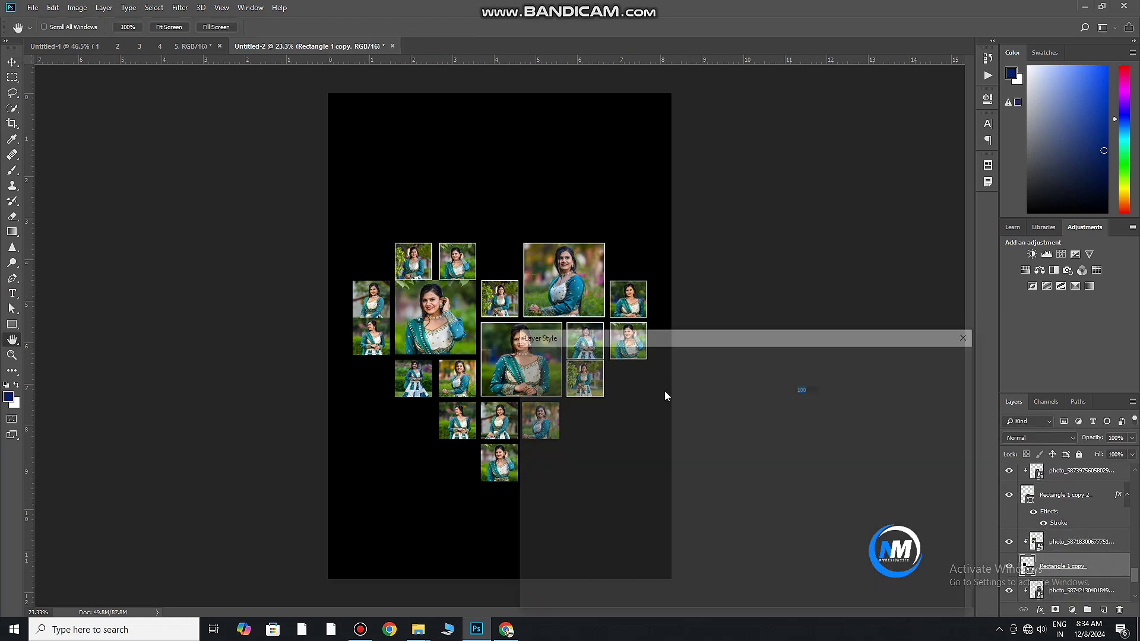
key("alt+bracketleft")
double_click(1106, 503)
left_click(542, 433)
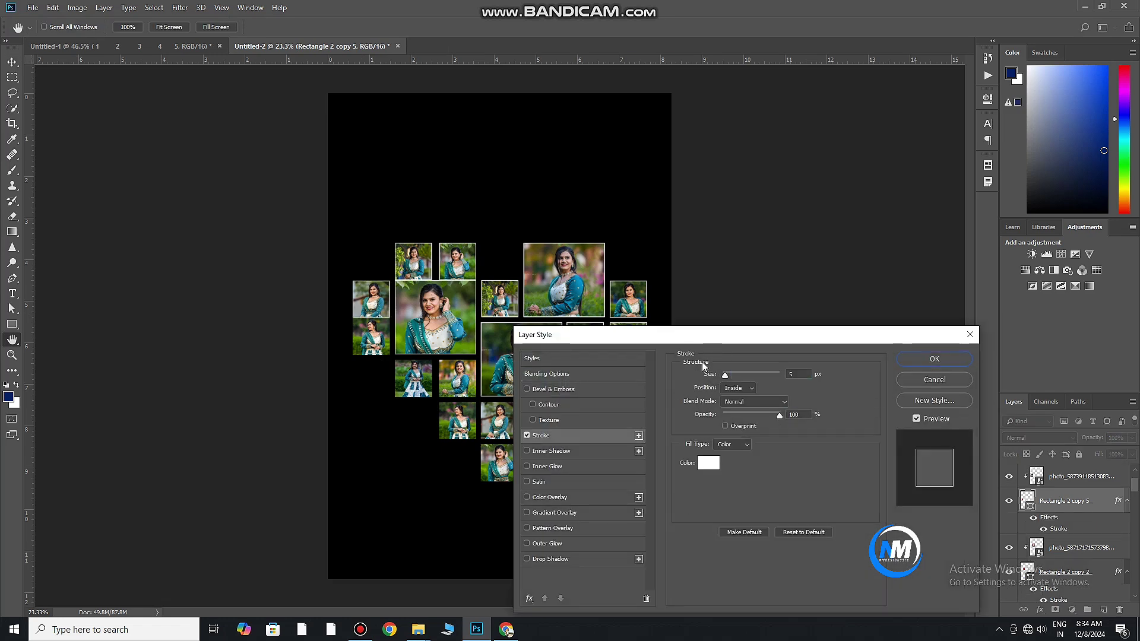
key("Return")
key("alt+bracketright")
double_click(1105, 507)
left_click(542, 433)
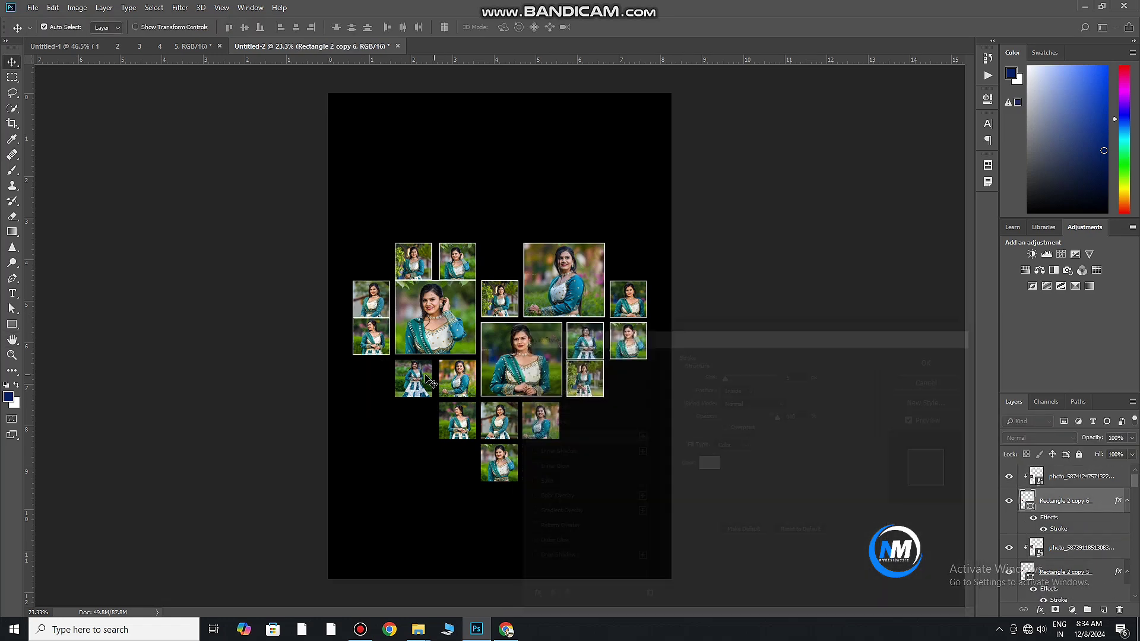
key("Return")
- Add the white stroke border to Rectangle 2 copy 4 and copy 3
double_click(1106, 518)
left_click(542, 435)
key("Return")
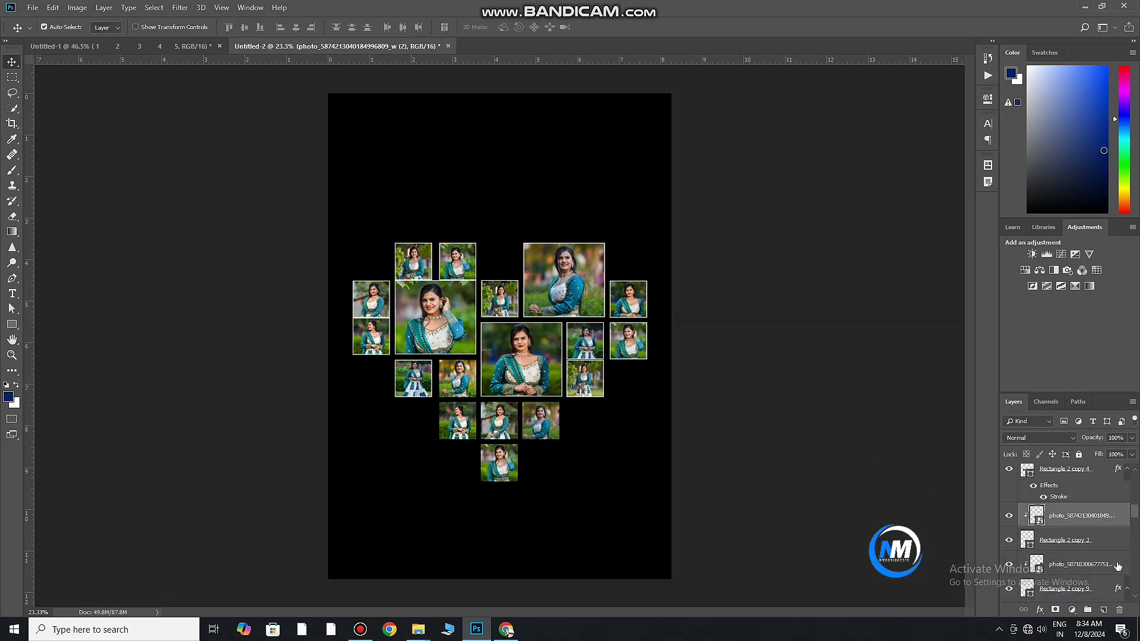
key("alt+bracketleft")
double_click(1105, 540)
left_click(527, 436)
key("Return")
- Add the white stroke border to Rectangle 2 copy 11 and copy 12
key("alt+bracketleft")
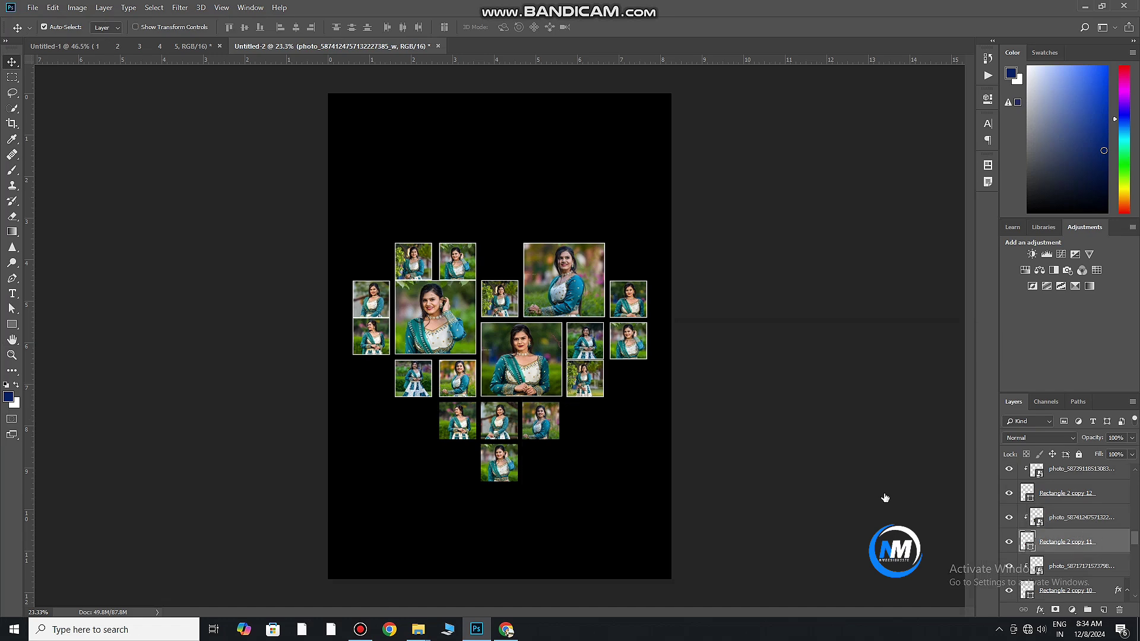
double_click(1106, 542)
left_click(527, 436)
key("Return")
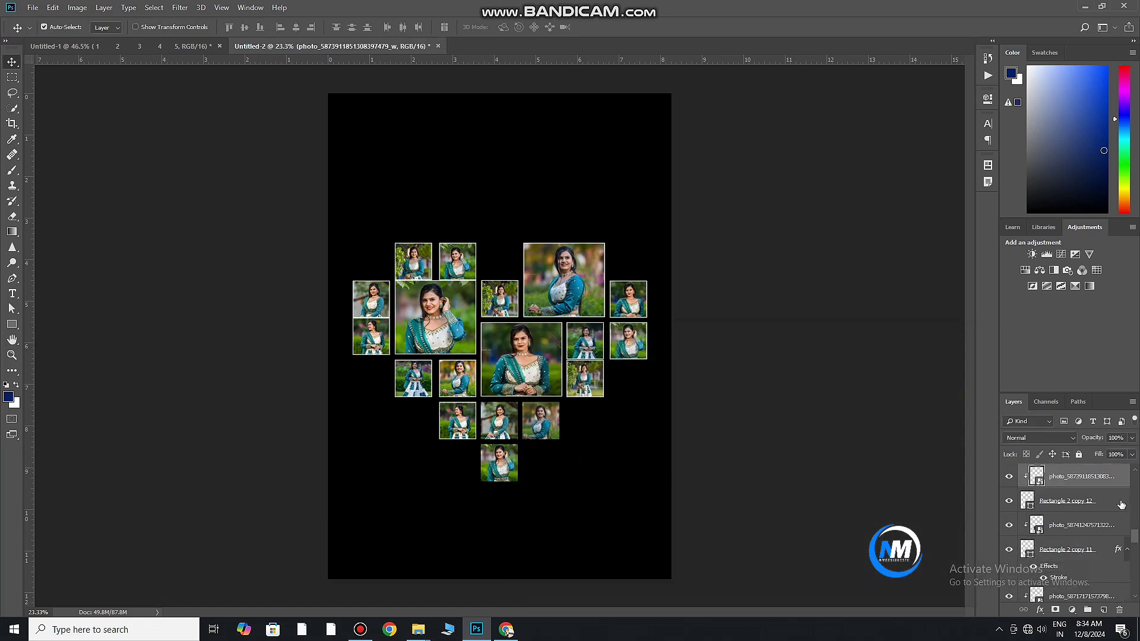
double_click(1122, 504)
left_click(527, 437)
key("Return")
- Add the white stroke border to Rectangle 2 copy 13 and copy 14
left_click(557, 419)
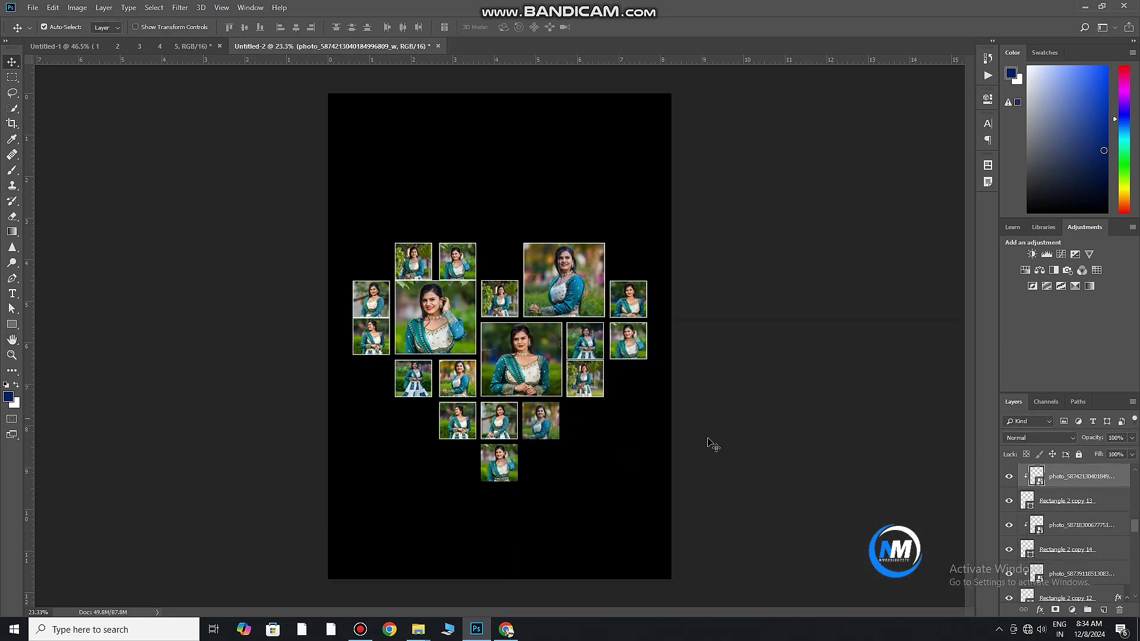
double_click(1108, 506)
left_click(561, 440)
key("Return")
left_click(1114, 555)
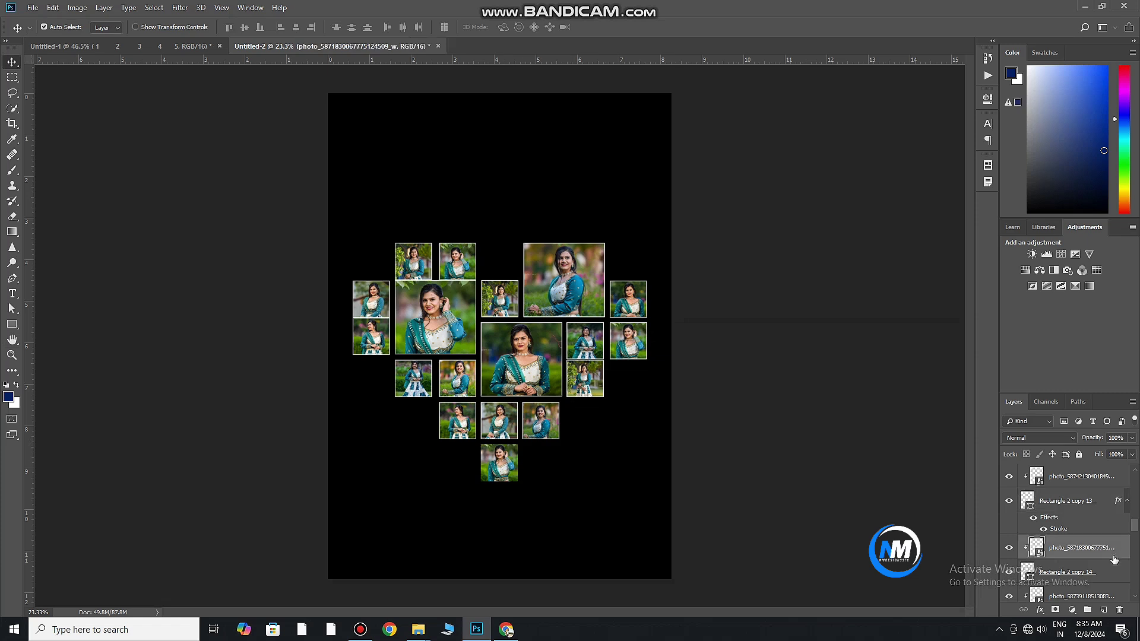
double_click(1109, 572)
left_click(550, 438)
key("Return")
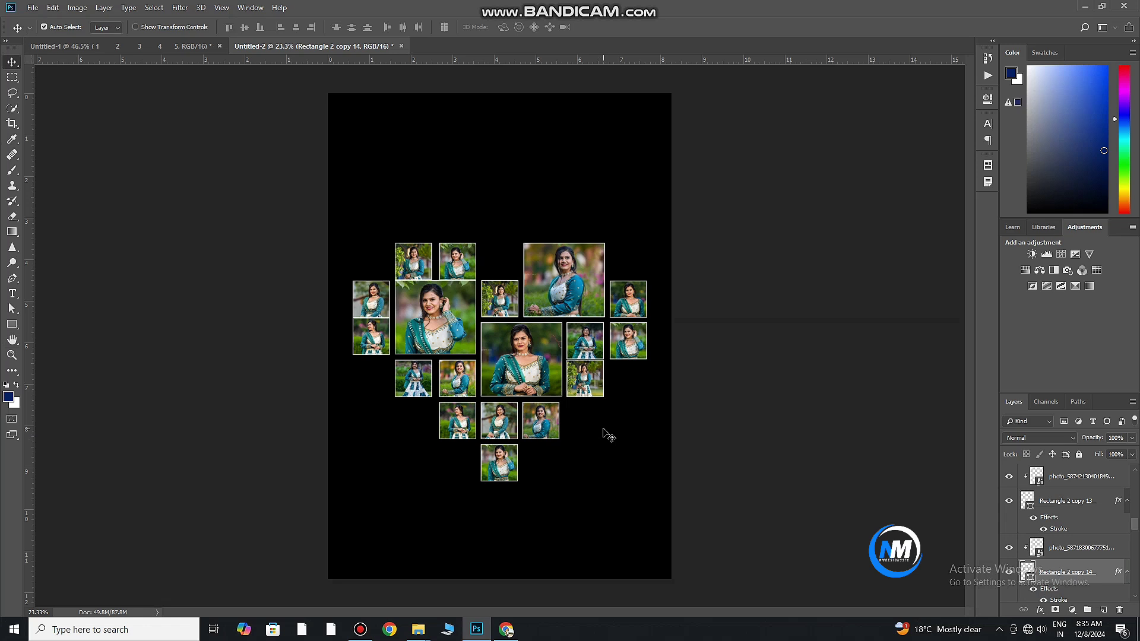
- Drag the calendar Group 1 from Untitled-1 into the collage document Untitled-2
key("ctrl+Tab")
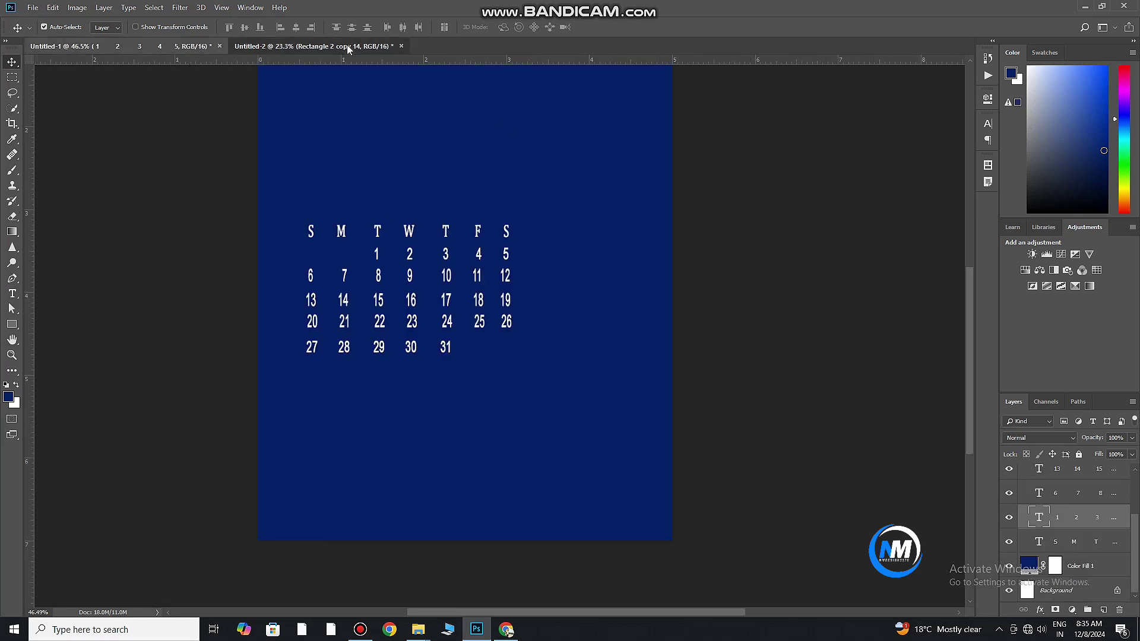
key("ctrl+shift+Tab")
key("ctrl+Tab")
scroll(1086, 536, "up", 3)
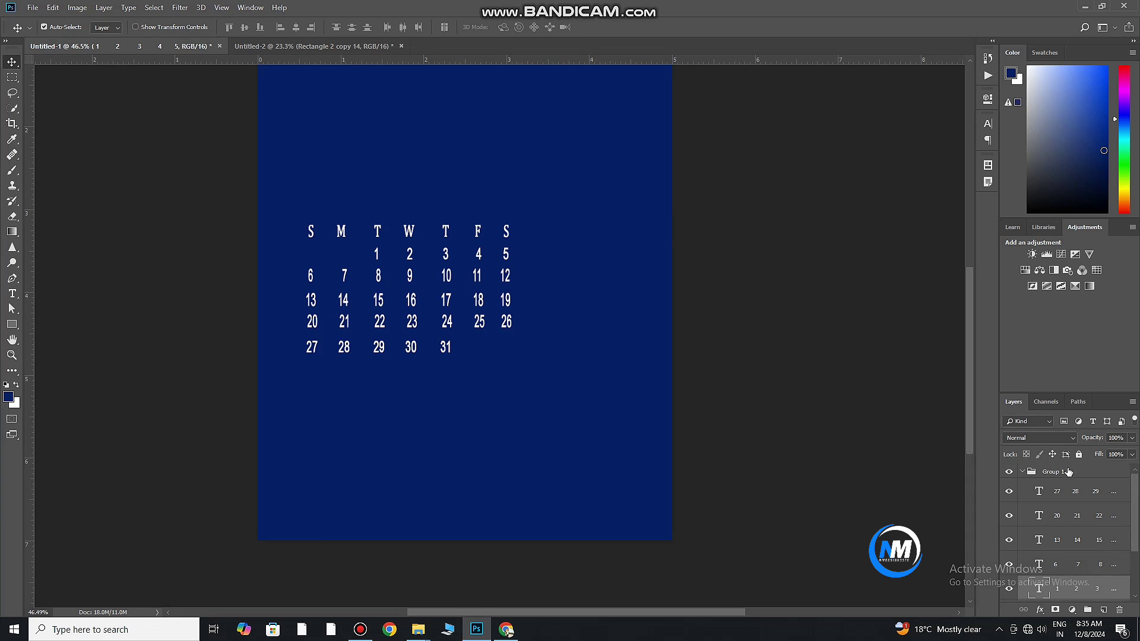
left_click(1028, 493)
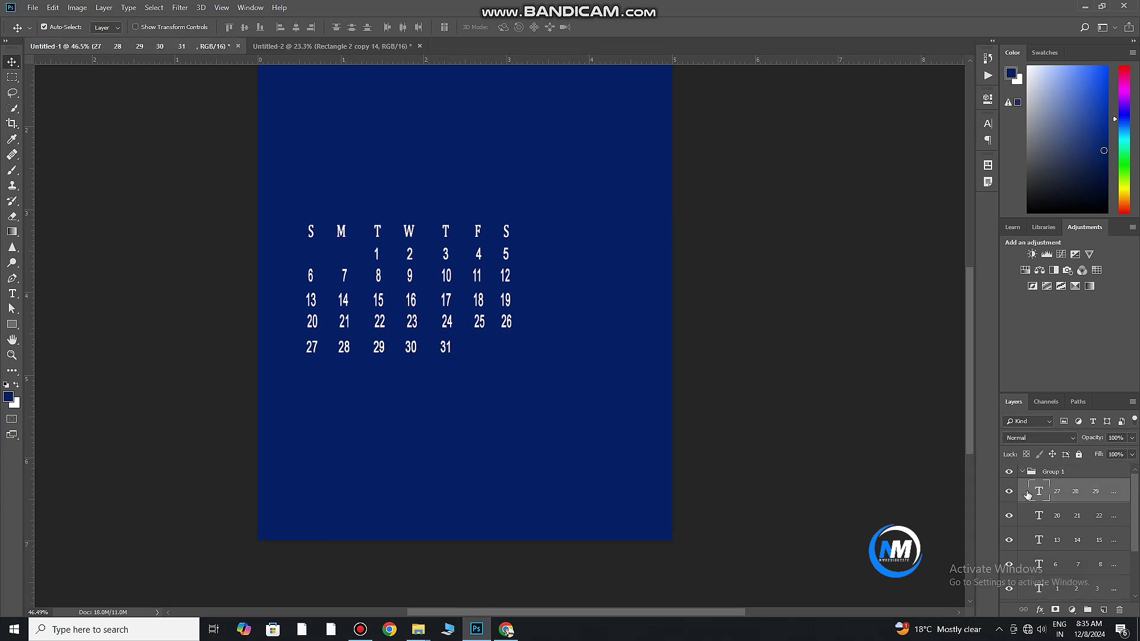
left_click(1051, 471)
mouse_move(452, 333)
left_mouse_down()
mouse_move(254, 46)
mouse_move(500, 257)
left_mouse_up()
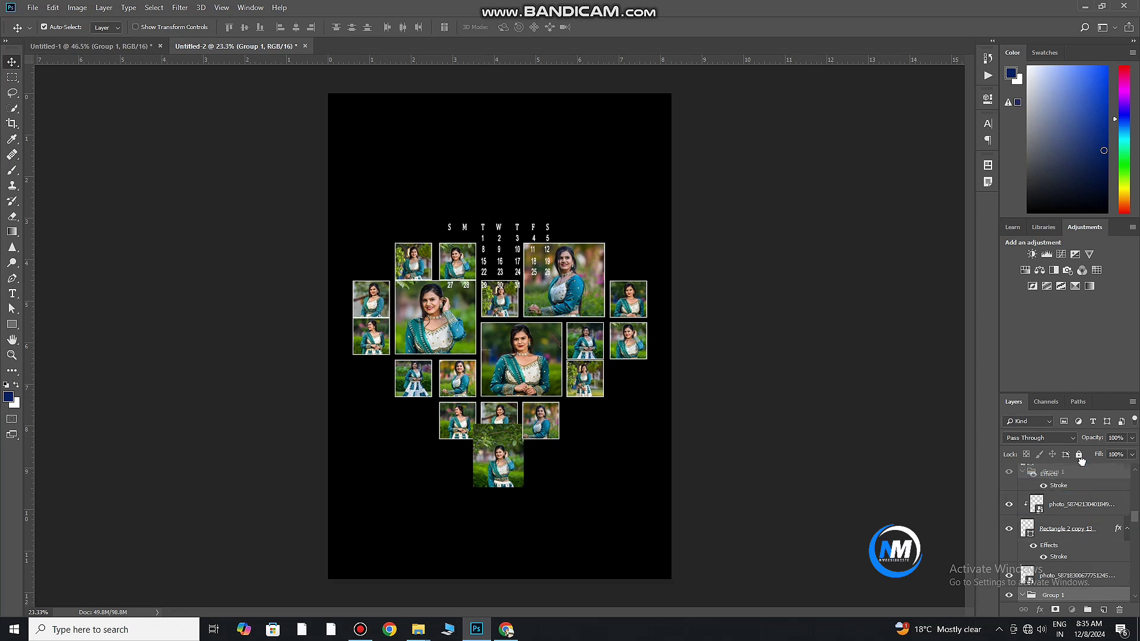
left_click_drag(1103, 591, 1013, 475)
- Position the calendar grid in the upper left above the heart photos
key("ctrl+t")
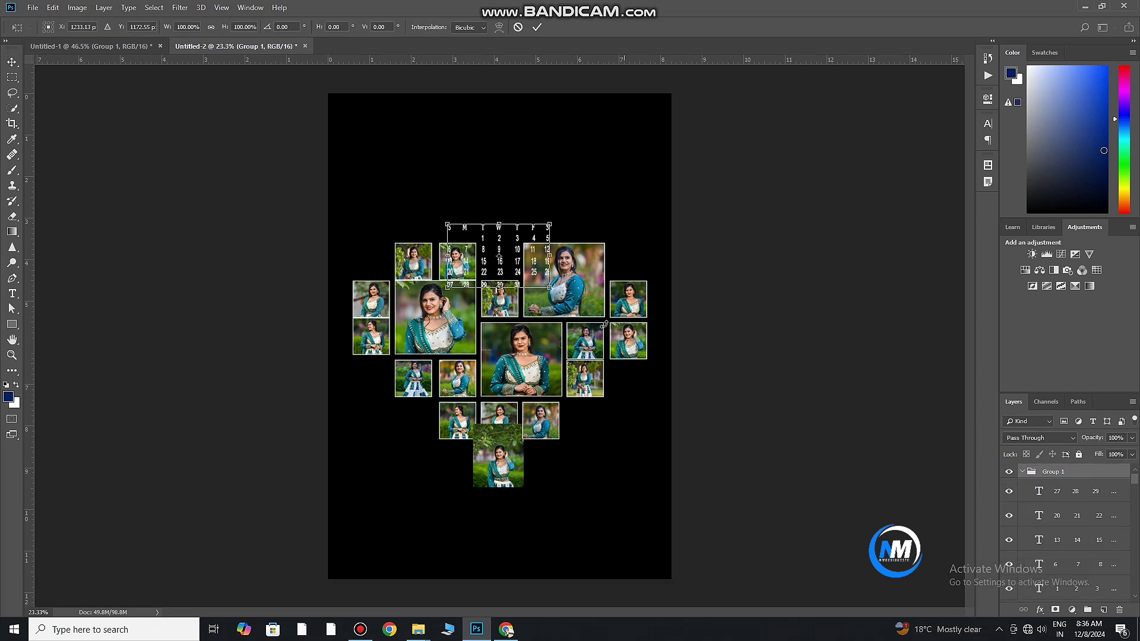
mouse_move(540, 291)
left_mouse_down()
mouse_move(441, 200)
mouse_move(463, 209)
mouse_move(460, 180)
mouse_move(500, 218)
left_mouse_up()
key("ctrl+t")
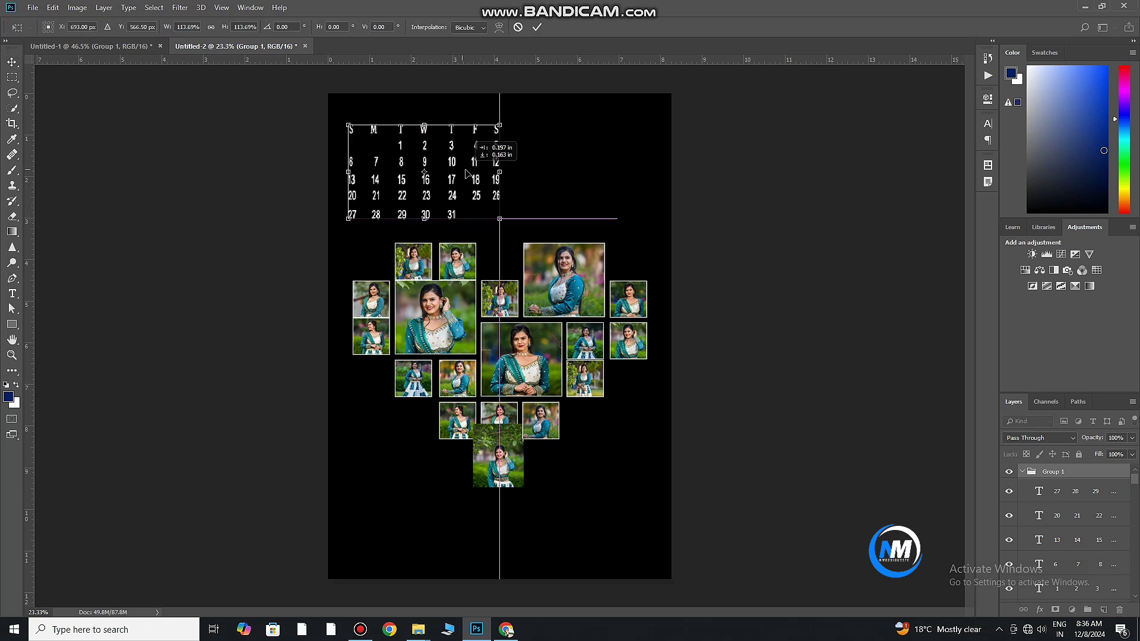
left_click(536, 28)
left_click_drag(454, 182, 454, 188)
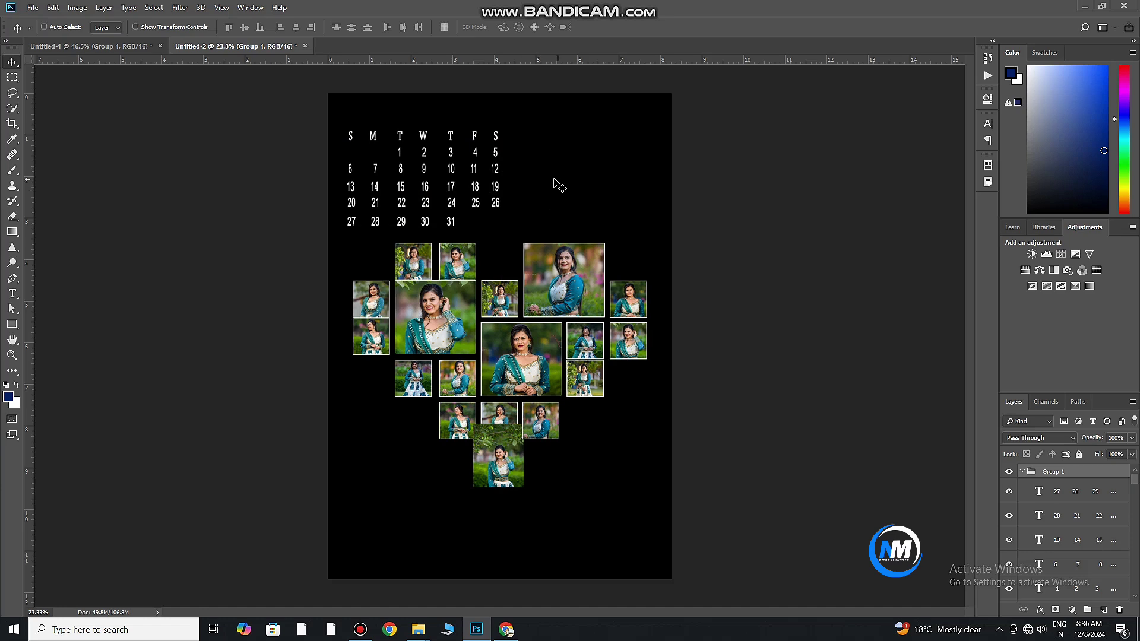
scroll(558, 186, "up", 1)
scroll(496, 247, "up", 3)
- Type a new JANUARY text line above the calendar
scroll(380, 205, "up", 1)
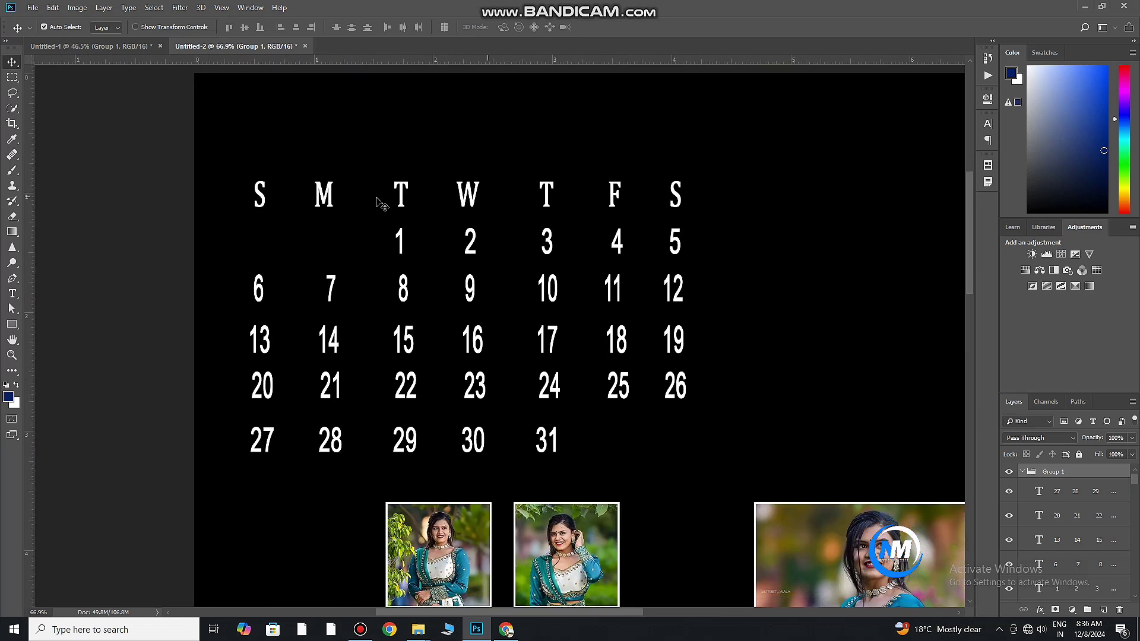
left_click(12, 295)
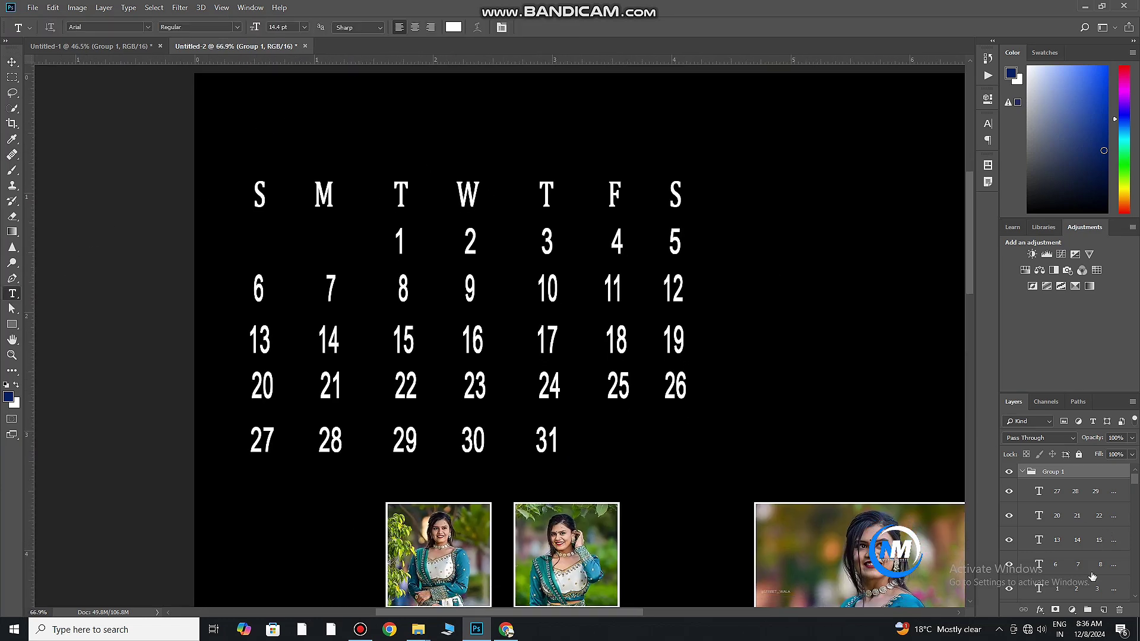
left_click(1105, 610)
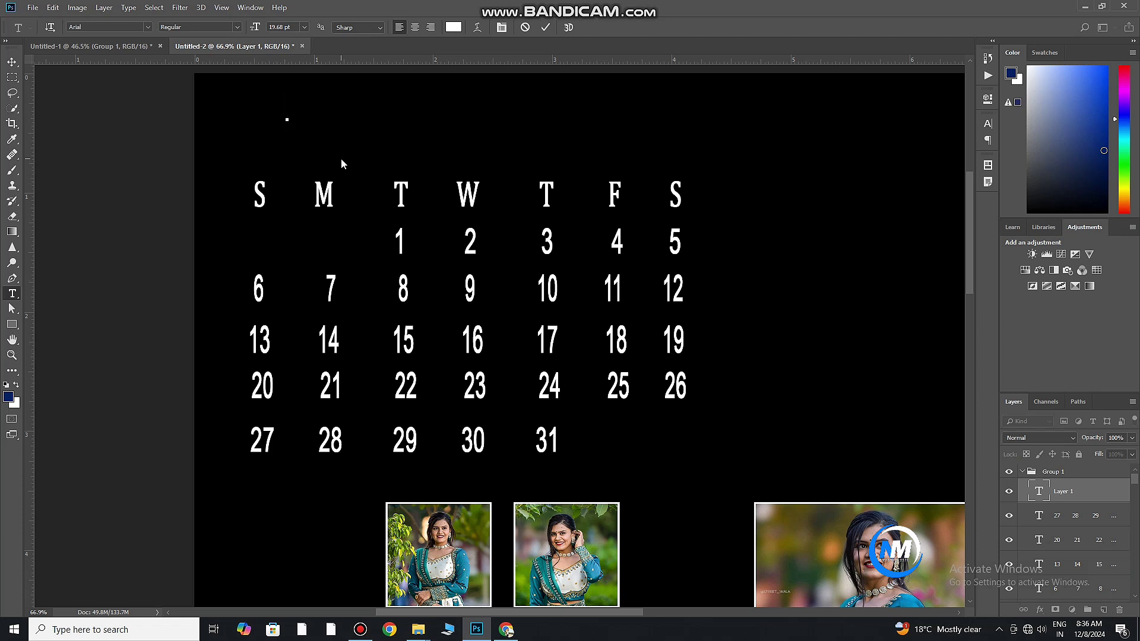
type("j")
key("BackSpace")
type("J")
type("ANU")
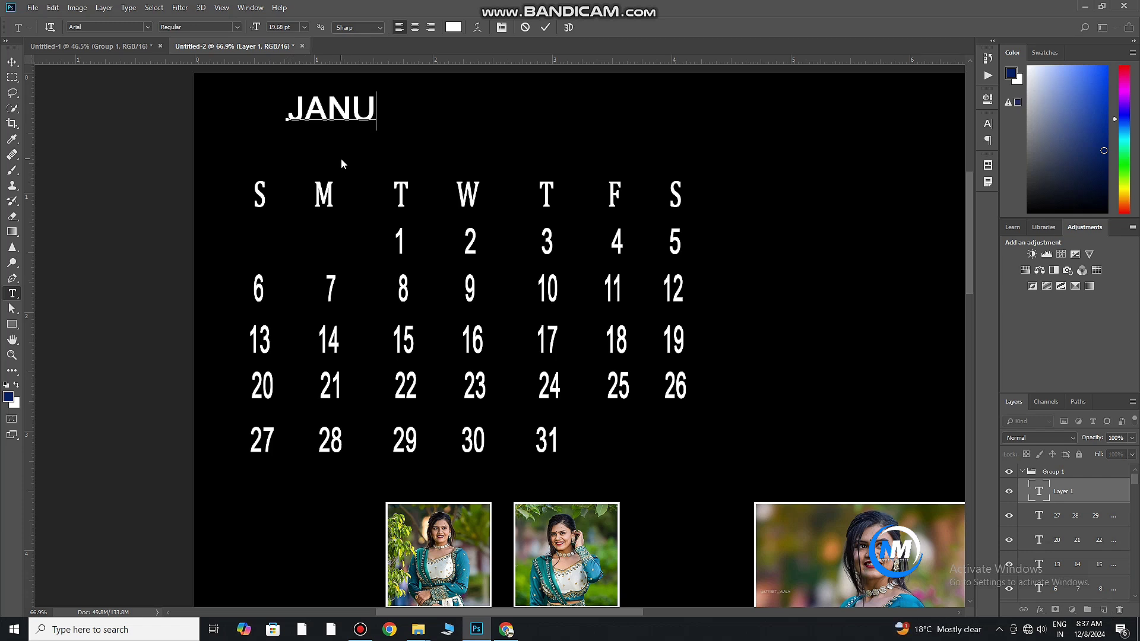
type("ARY")
- Move JANUARY over the calendar and set it in the Cambria font
left_click_drag(382, 128, 519, 136)
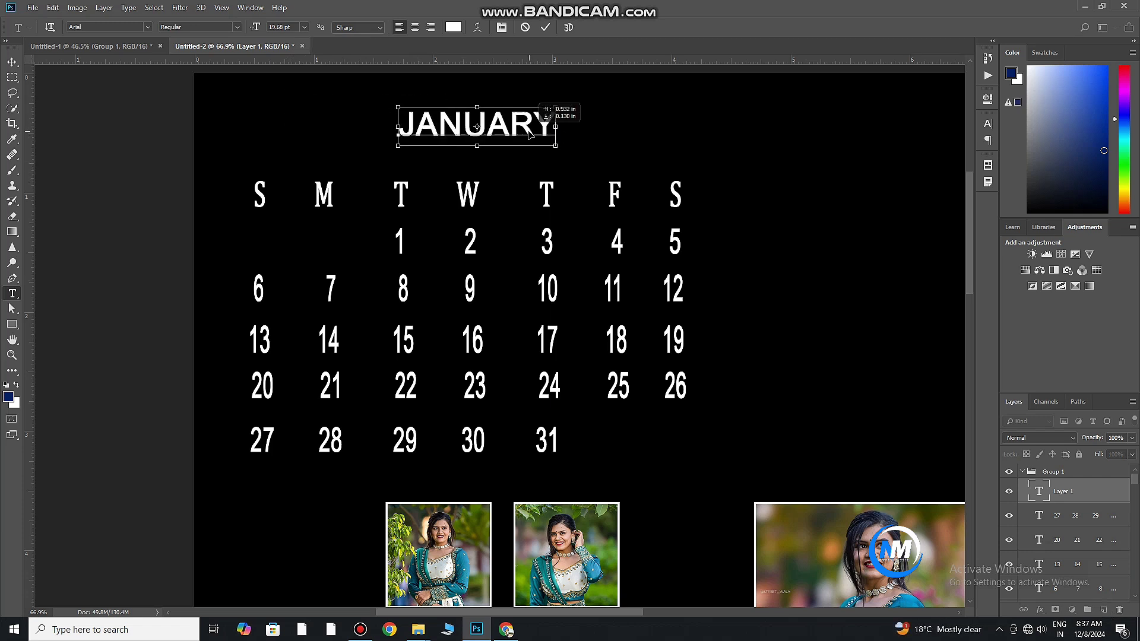
key("ctrl+a")
left_click(989, 123)
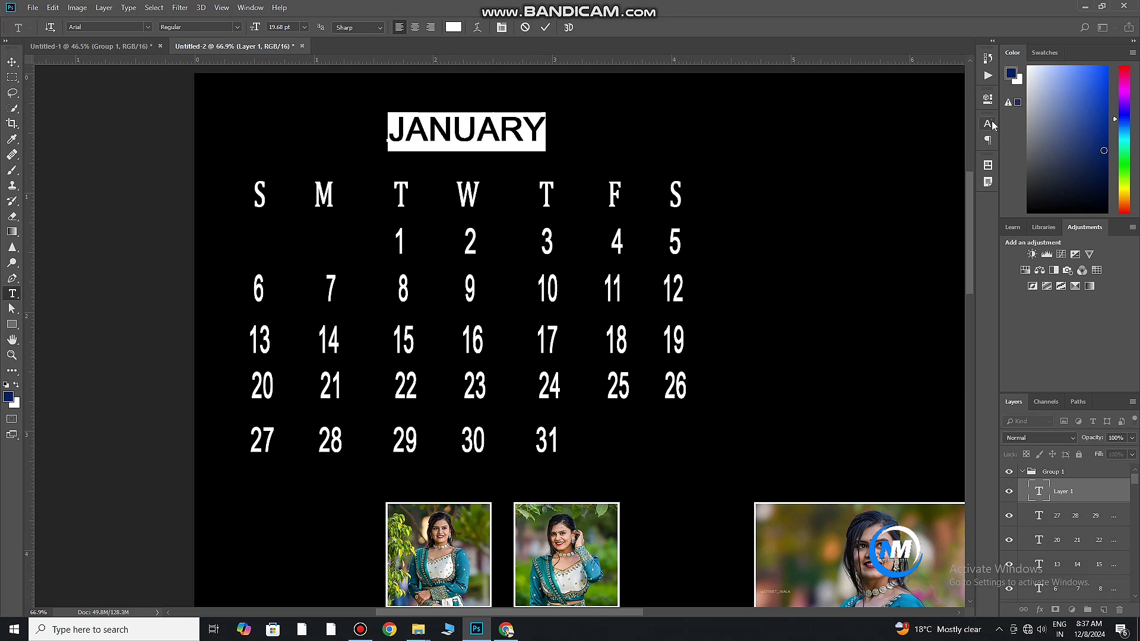
left_click(917, 138)
left_click(879, 178)
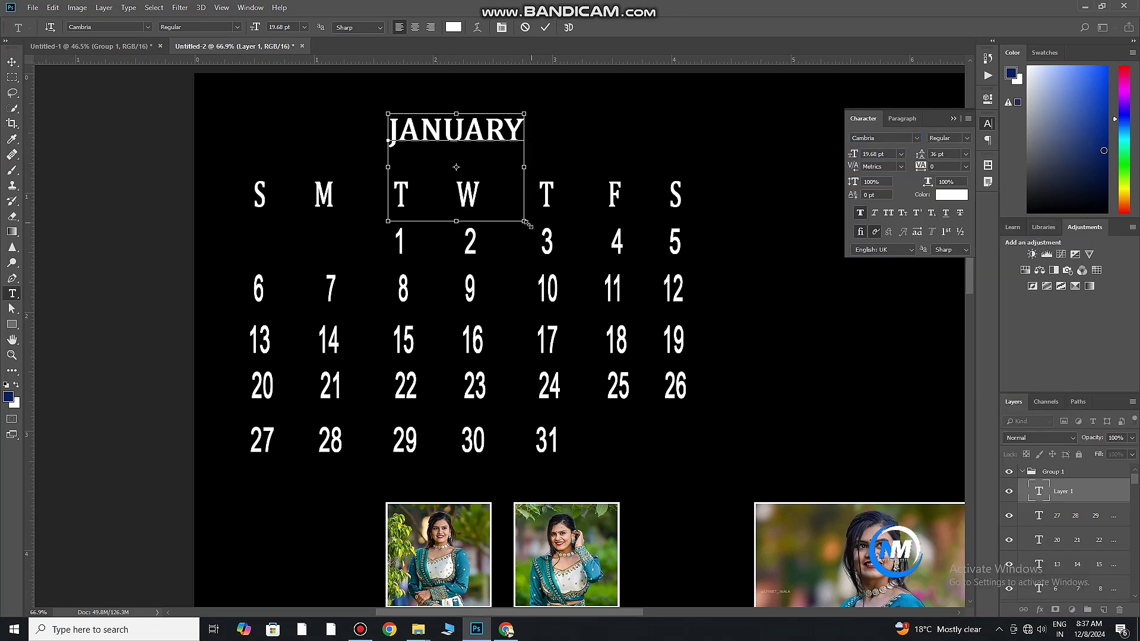
- Resize the JANUARY title to about 35 pt above the day letters and commit
left_click_drag(525, 222, 612, 324)
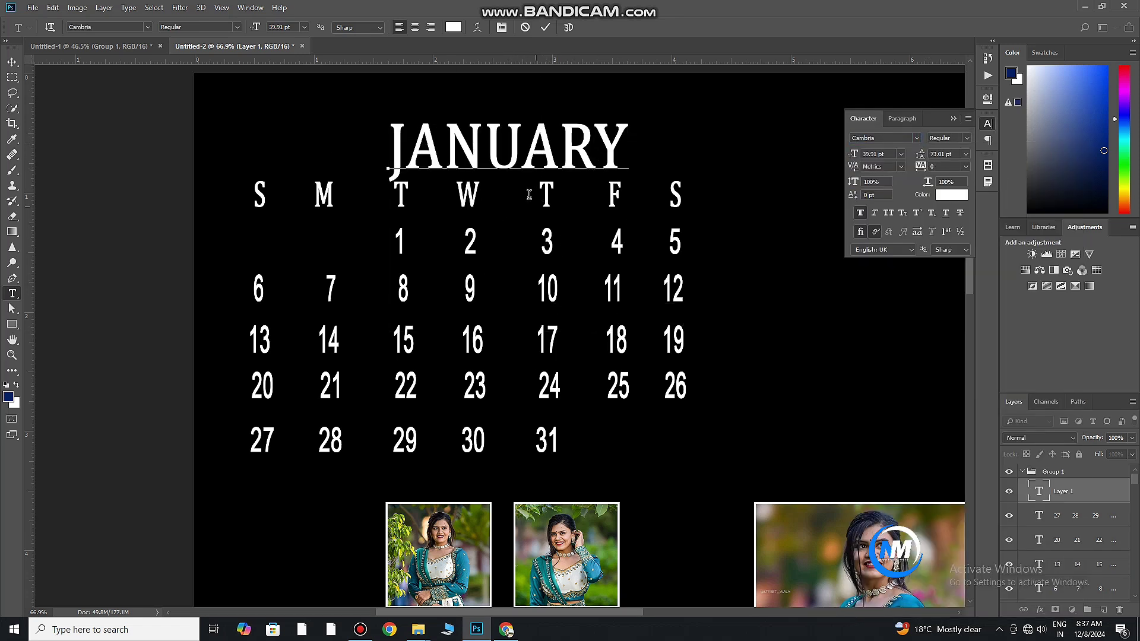
mouse_move(529, 195)
left_mouse_down()
mouse_move(519, 153)
mouse_move(530, 158)
left_mouse_up()
left_click_drag(526, 209, 498, 218)
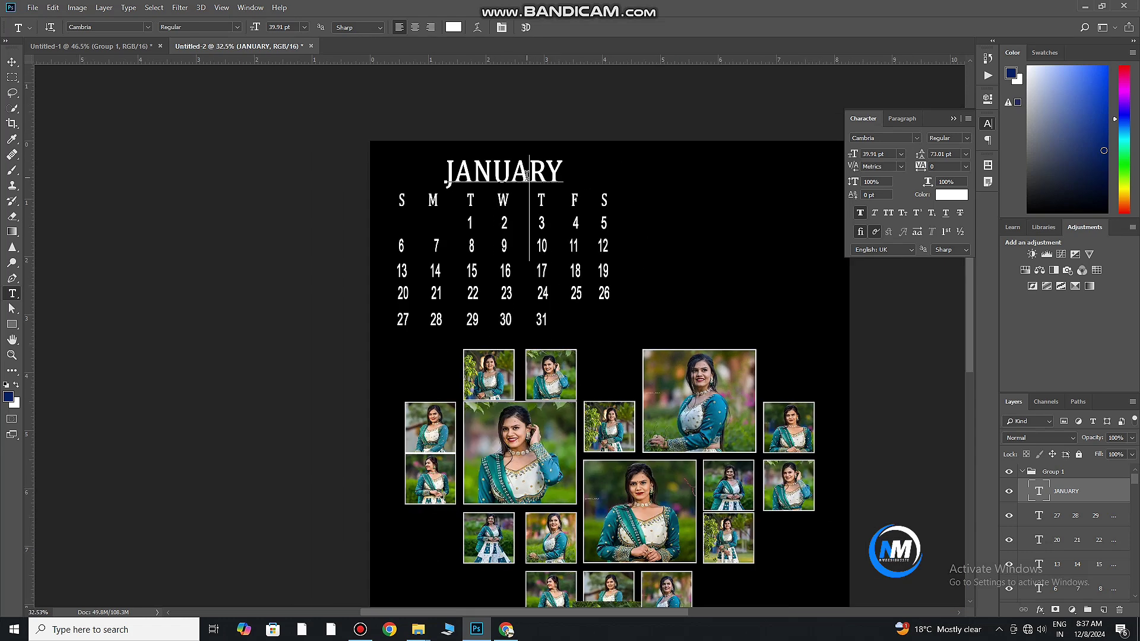
left_click_drag(564, 184, 592, 254)
left_click(917, 138)
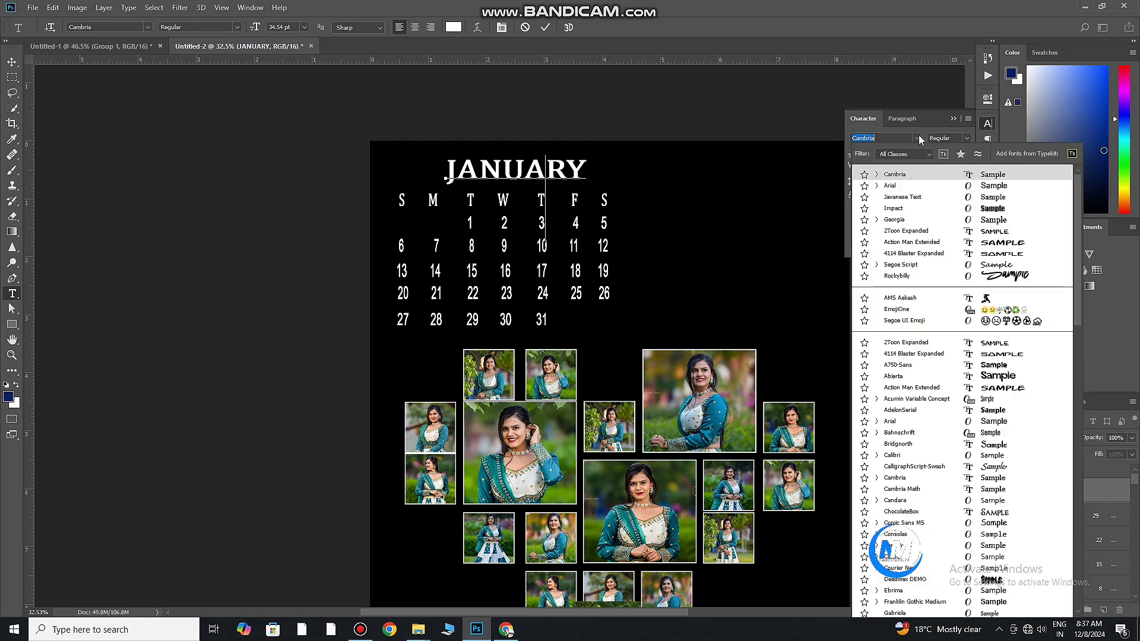
left_click(547, 27)
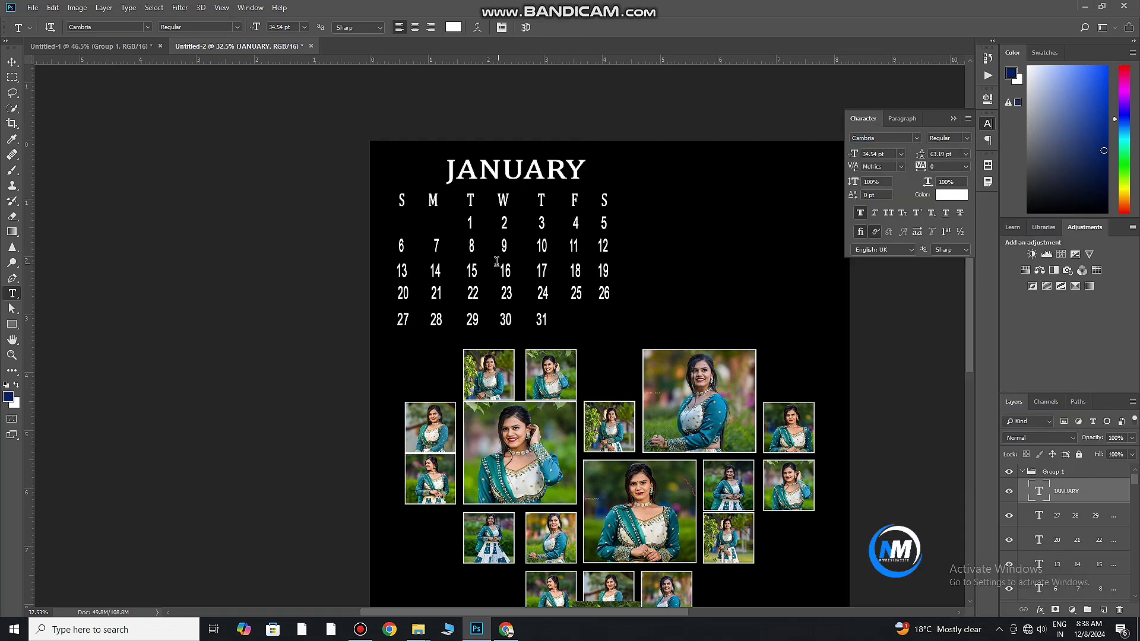
left_click(13, 63)
- Centre the JANUARY title and draw a small rectangle to its left
left_click_drag(539, 170, 522, 168)
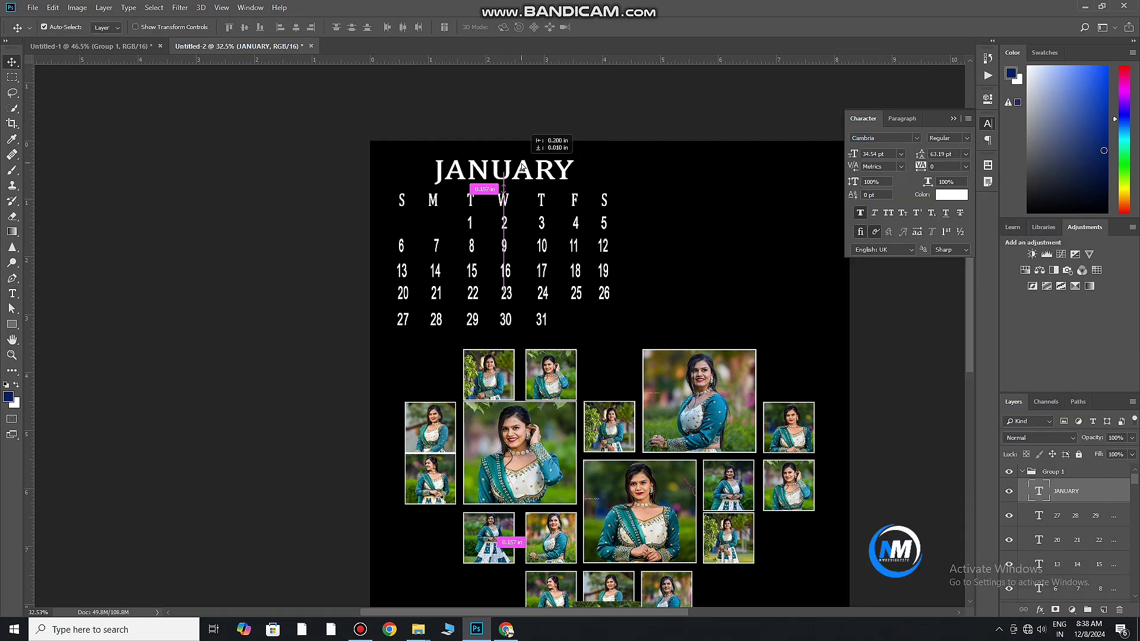
left_click(12, 324)
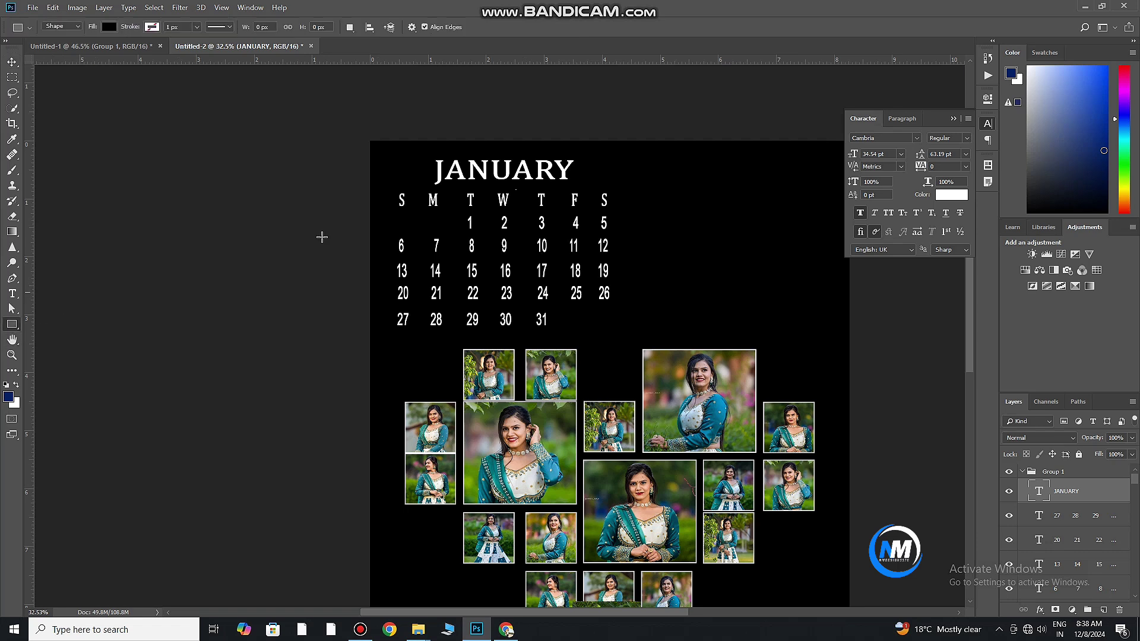
left_click_drag(400, 163, 407, 183)
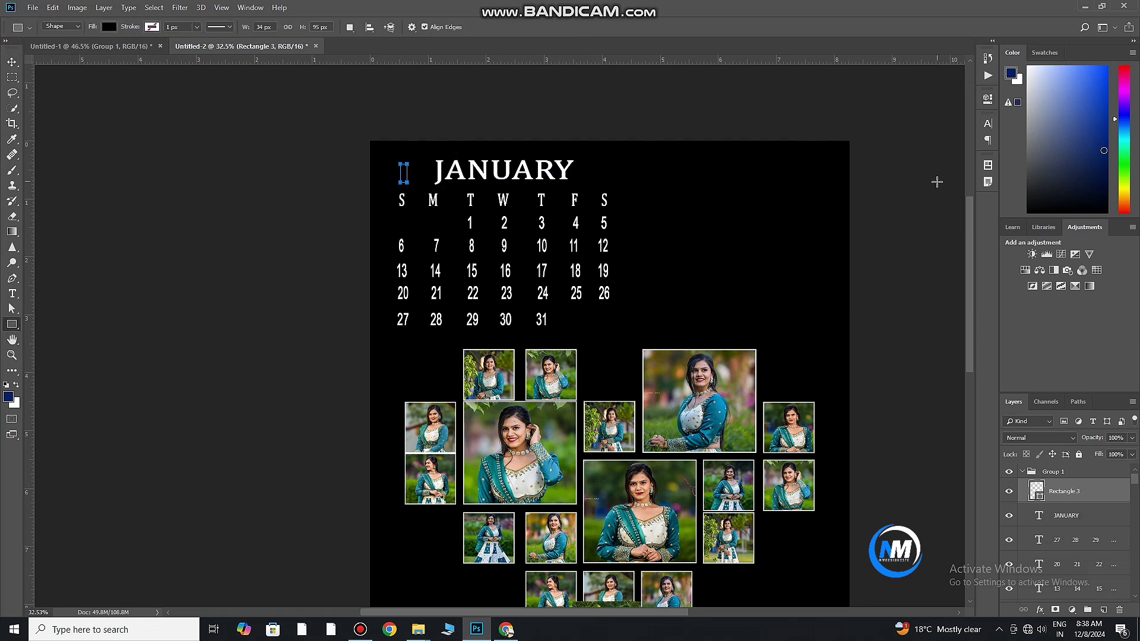
- Open E:\downloads\Text\Text in File Explorer and browse the ornament thumbnails
left_click(12, 62)
key("super+e")
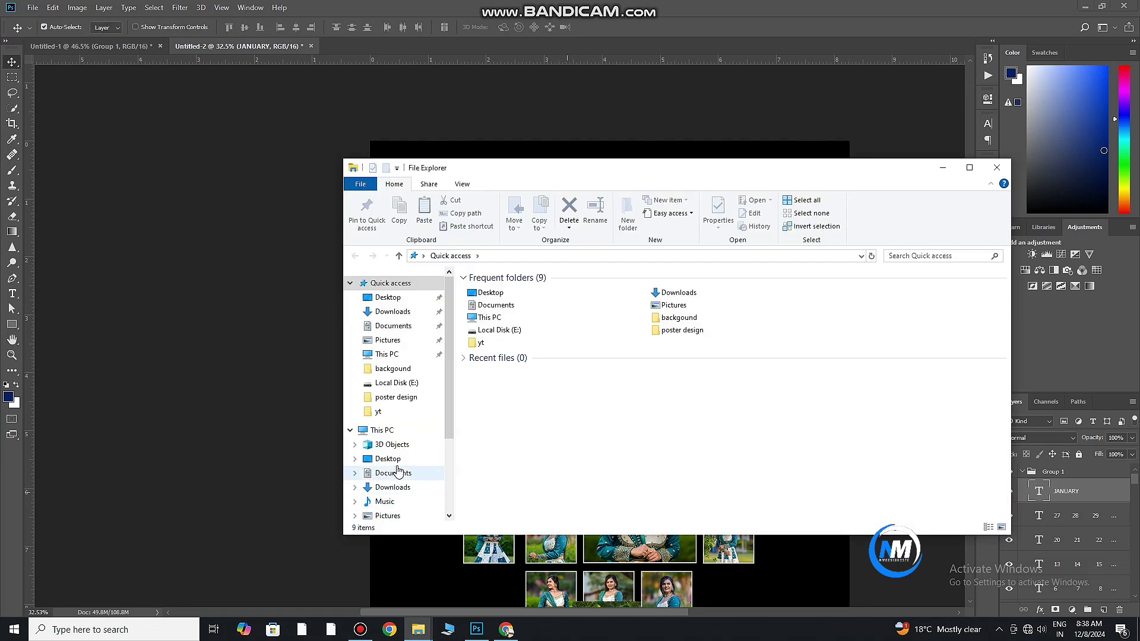
left_click(423, 492)
double_click(830, 306)
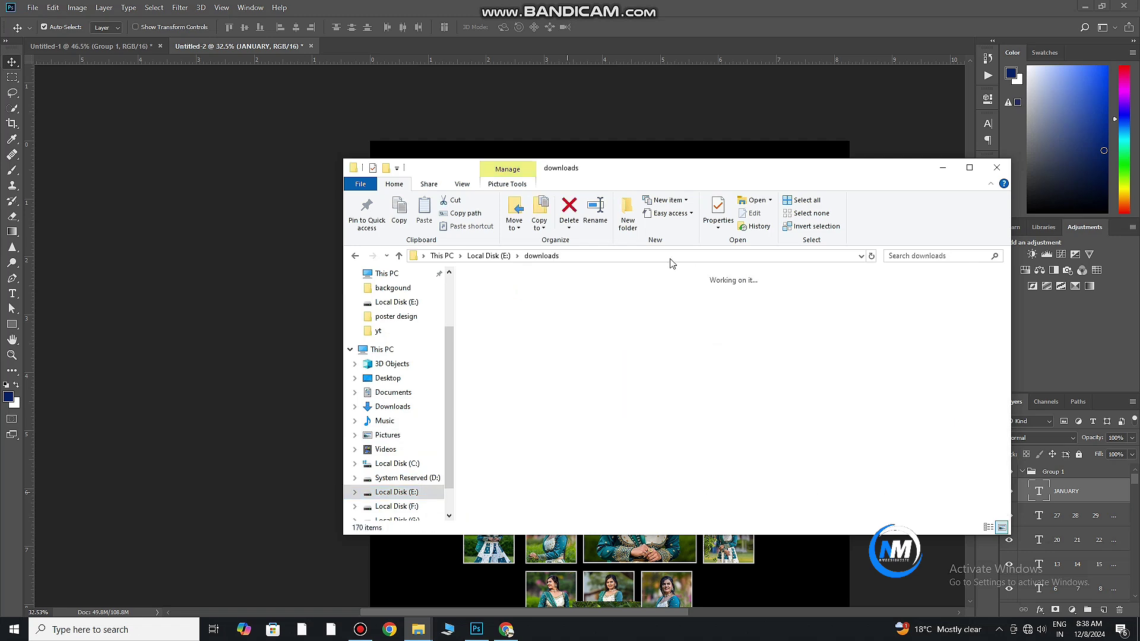
double_click(553, 294)
left_click(970, 168)
scroll(740, 369, "down", 5)
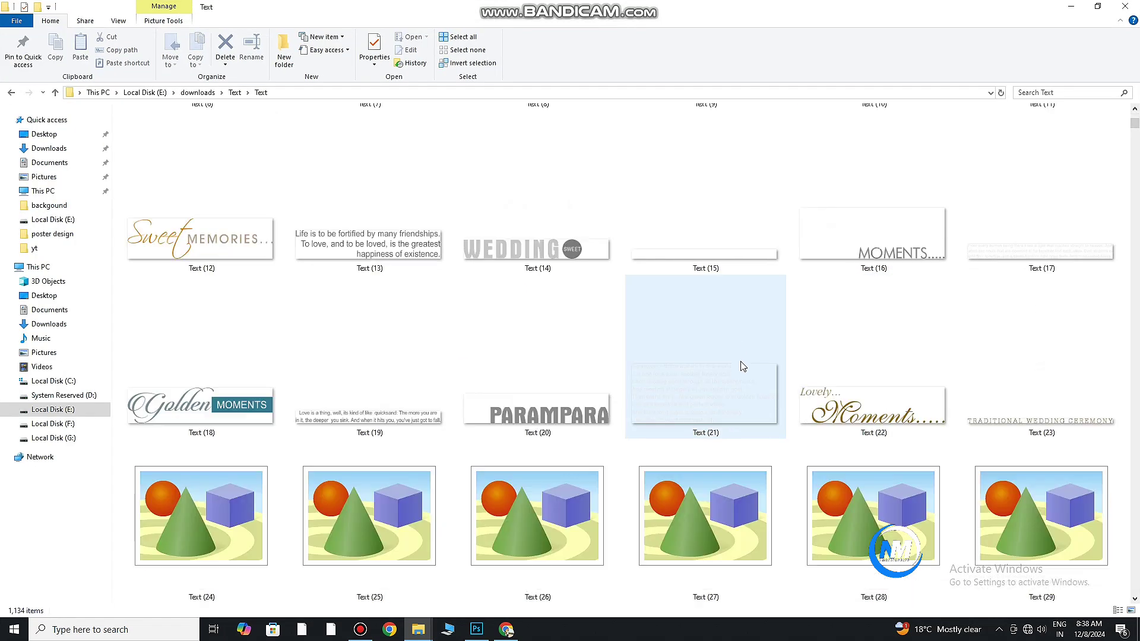
mouse_move(700, 262)
left_mouse_down()
mouse_move(683, 302)
mouse_move(674, 288)
left_mouse_up()
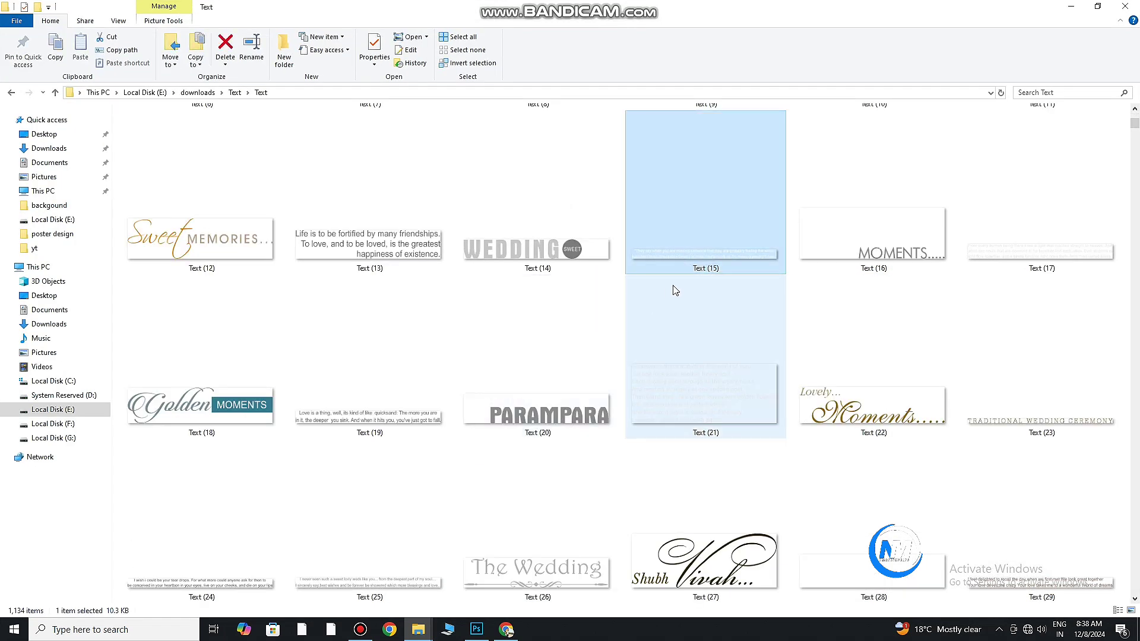
scroll(675, 288, "down", 8)
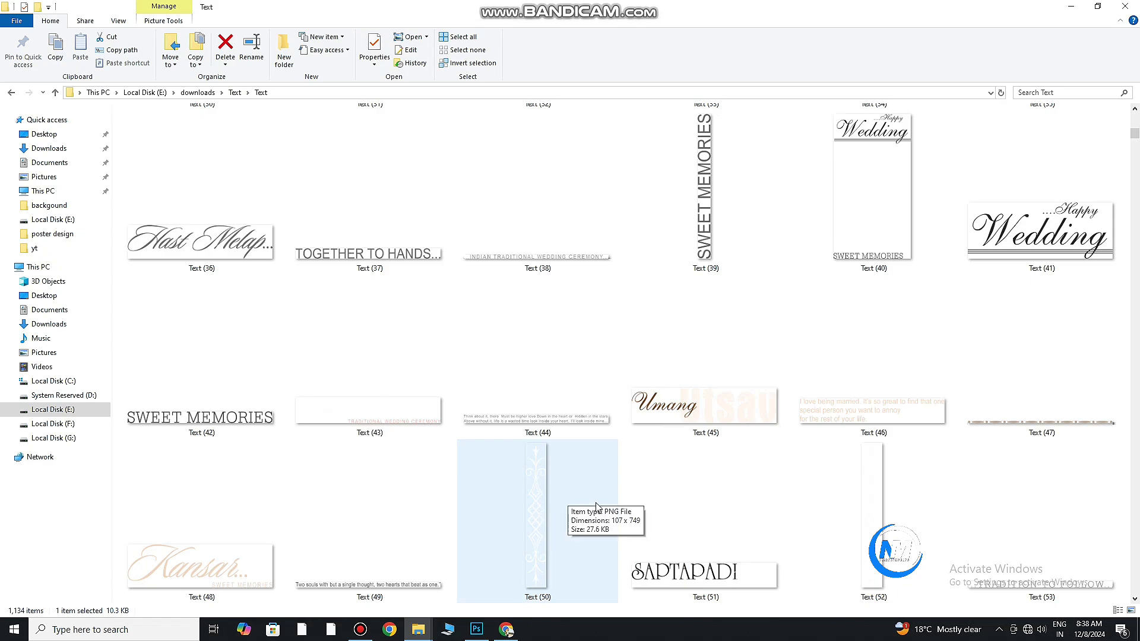
- Place the Text (50) ornament at 22%, rotated 90°, beneath the JANUARY title
left_click_drag(596, 505, 646, 557)
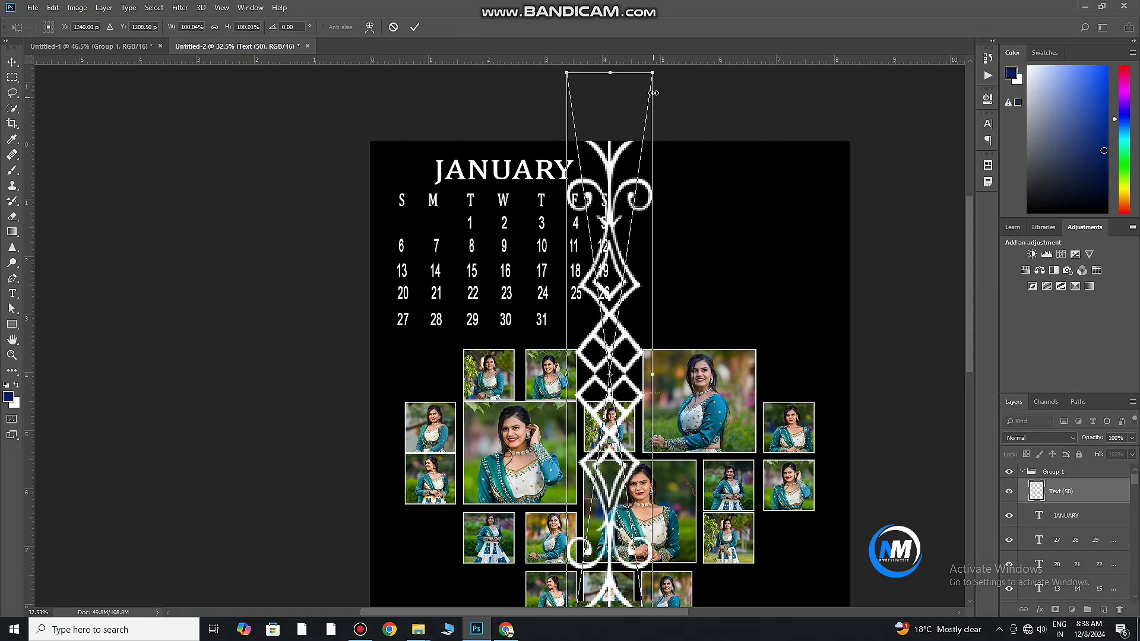
left_click_drag(655, 67, 620, 307)
left_click_drag(707, 306, 669, 461)
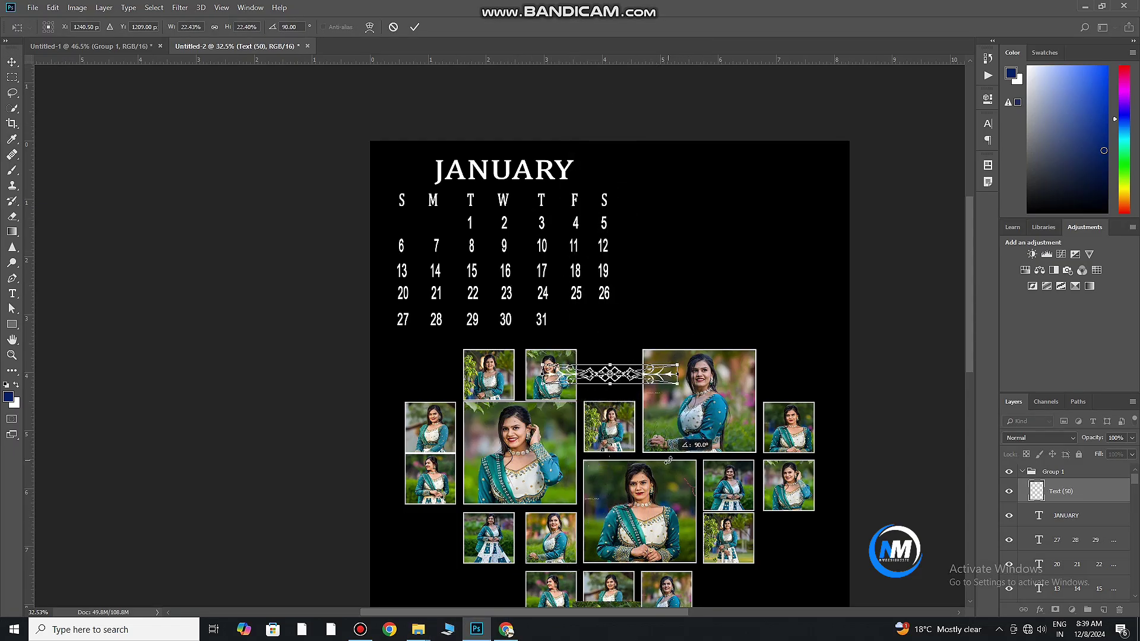
mouse_move(673, 382)
left_mouse_down()
mouse_move(560, 190)
mouse_move(541, 188)
left_mouse_up()
left_click(418, 29)
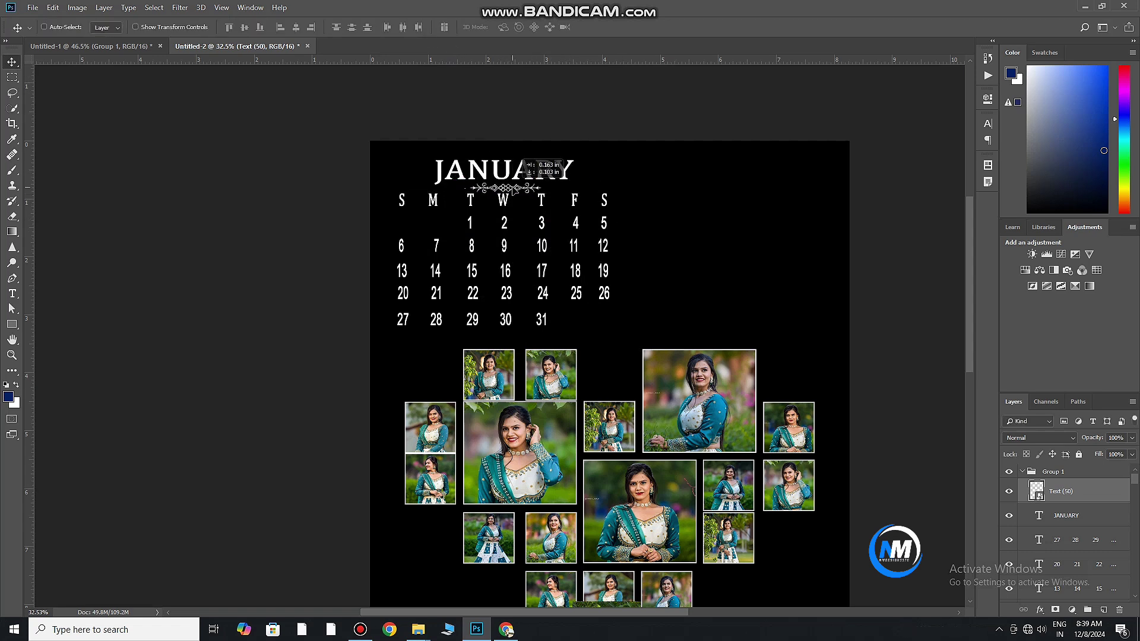
- Lift JANUARY slightly above the ornament and zoom to view the whole page
scroll(509, 179, "up", 5)
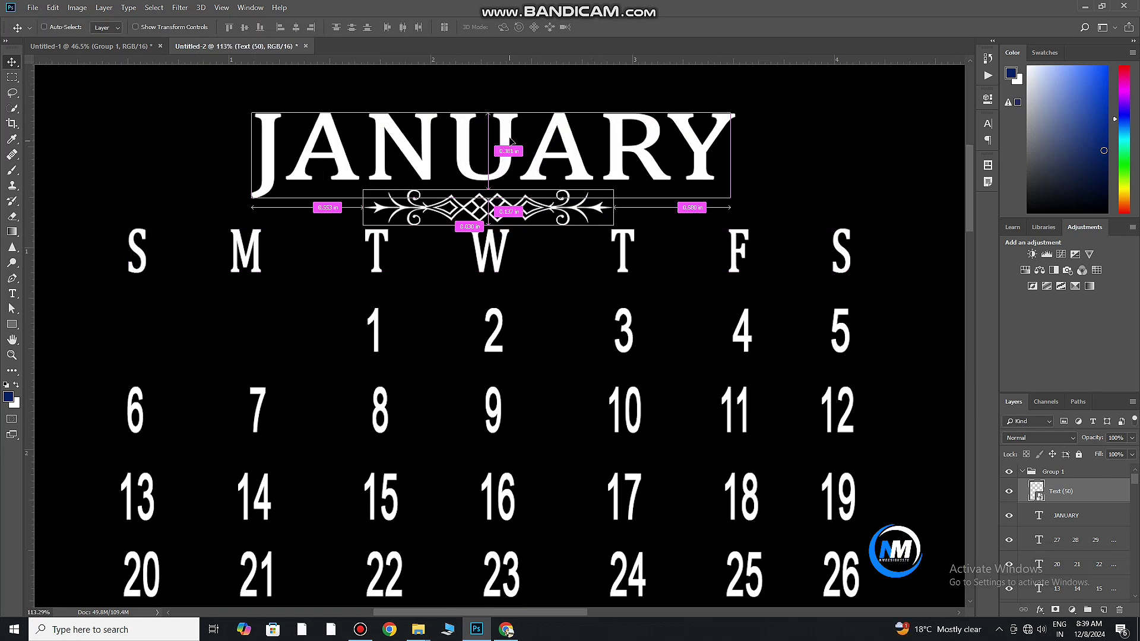
left_click_drag(505, 137, 506, 119)
left_click(526, 193)
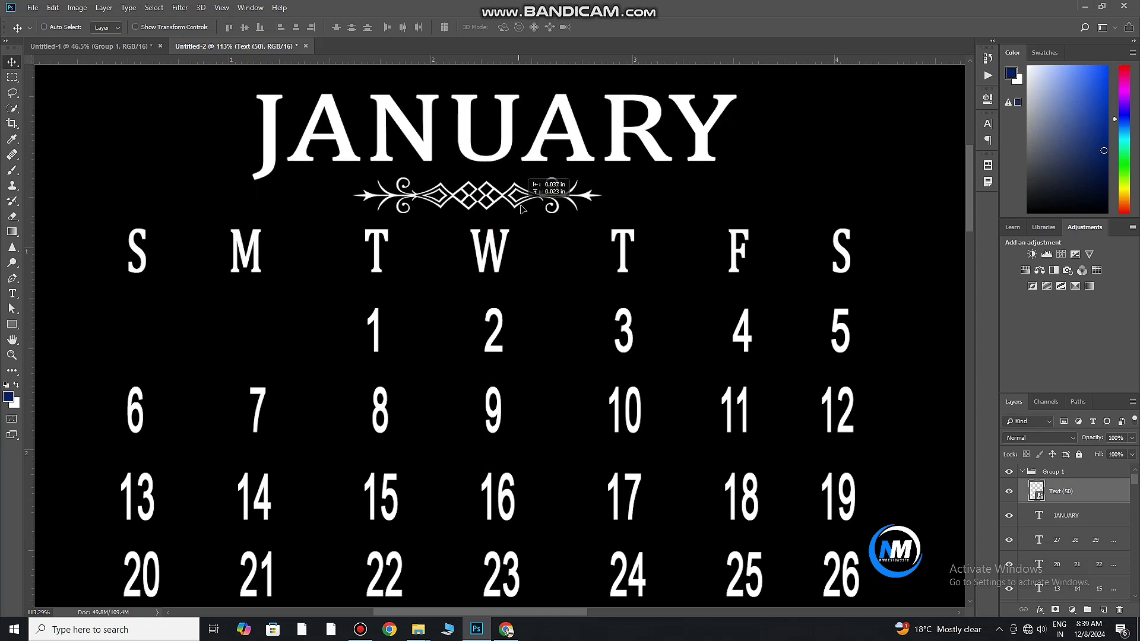
scroll(497, 226, "down", 4)
scroll(497, 227, "down", 3)
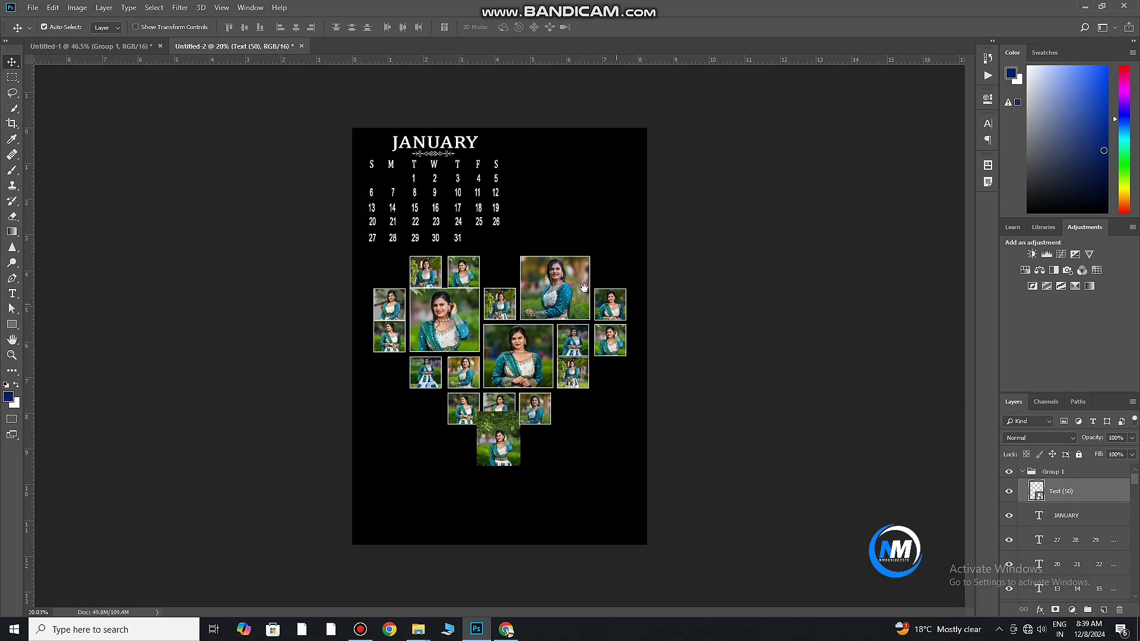
scroll(534, 249, "up", 2)
scroll(566, 269, "down", 1)
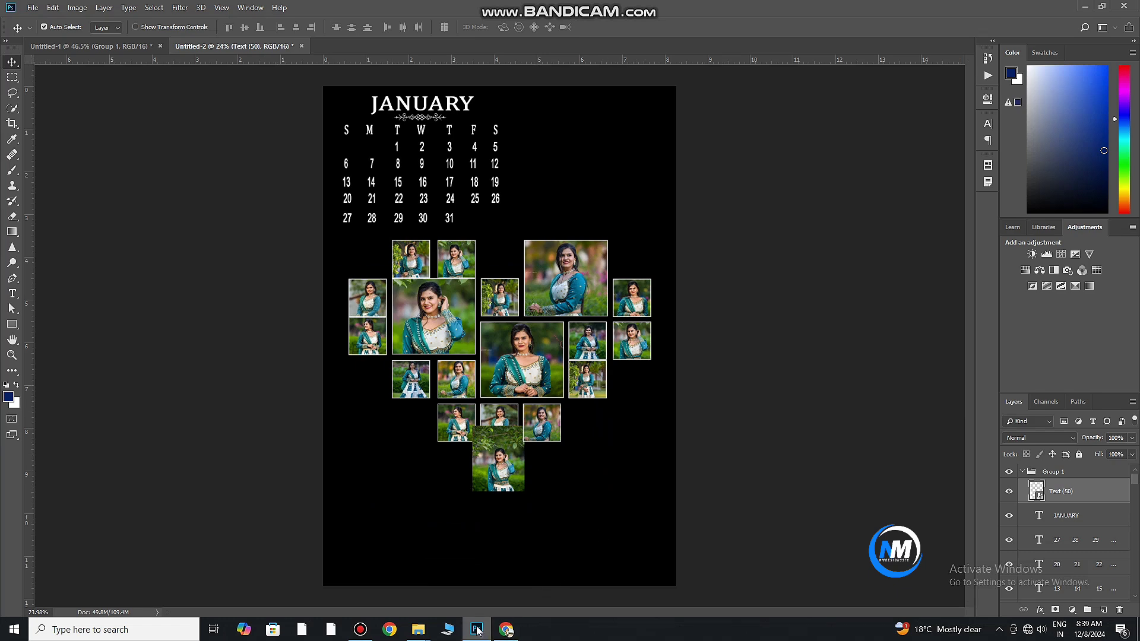
- Place the red double-heart image from Explorer onto the calendar page
mouse_move(418, 629)
left_click(229, 576)
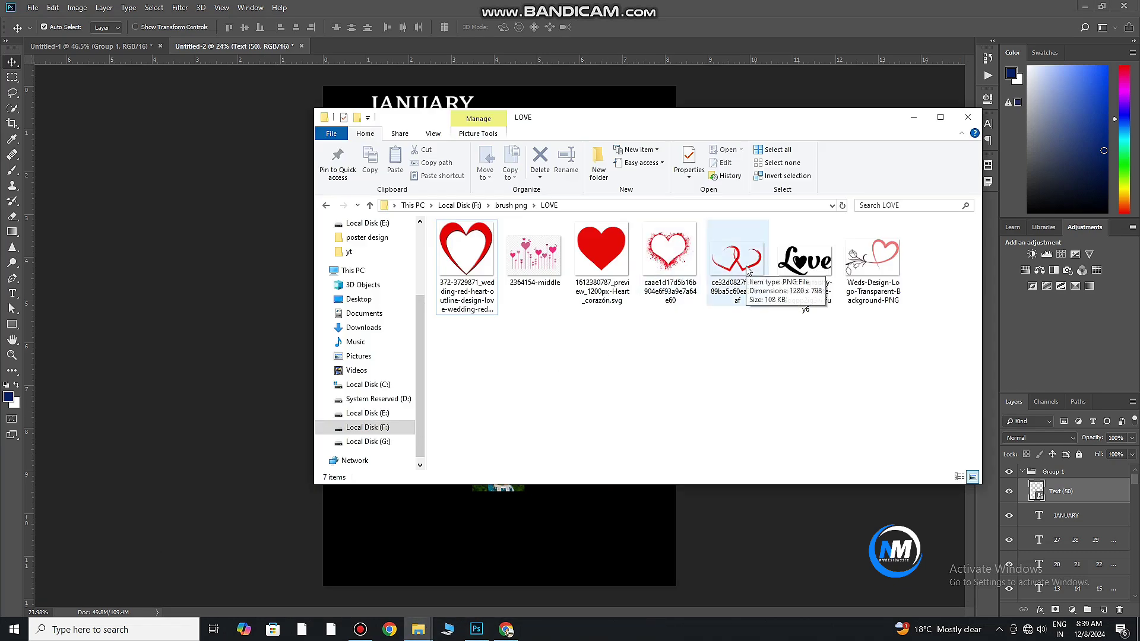
left_click_drag(747, 270, 534, 501)
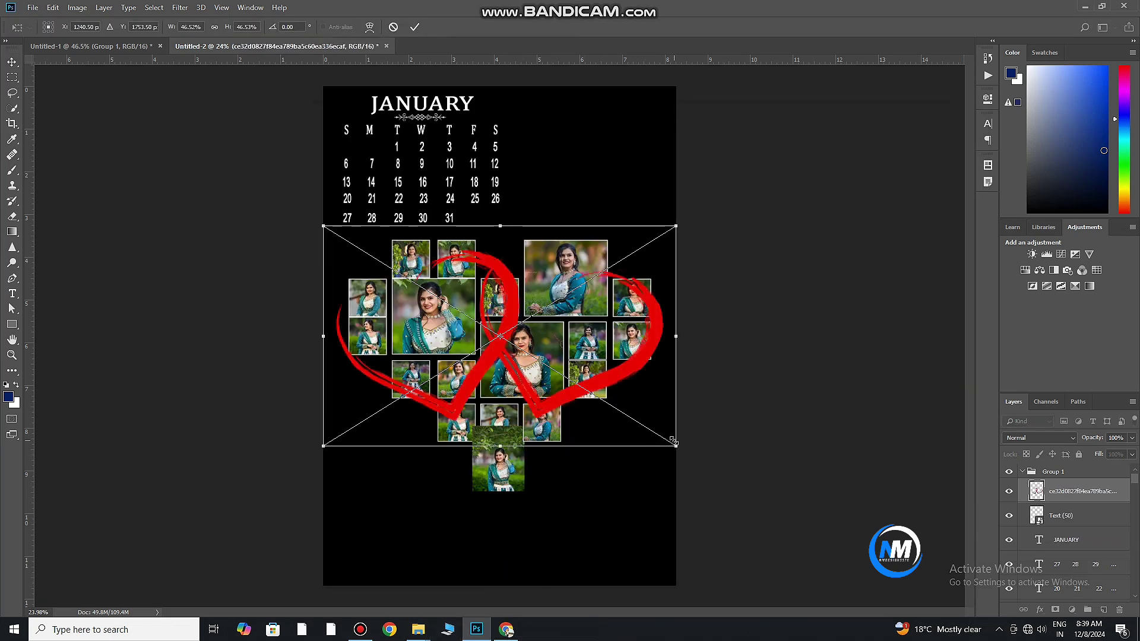
mouse_move(675, 484)
left_mouse_down()
mouse_move(573, 375)
mouse_move(653, 190)
left_mouse_up()
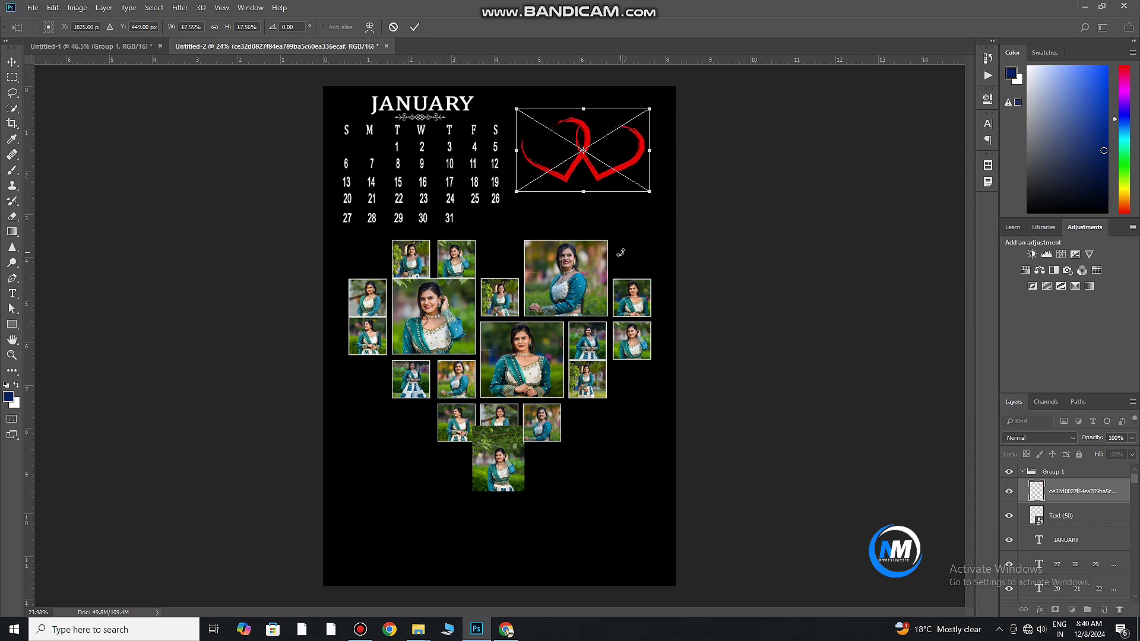
double_click(558, 159)
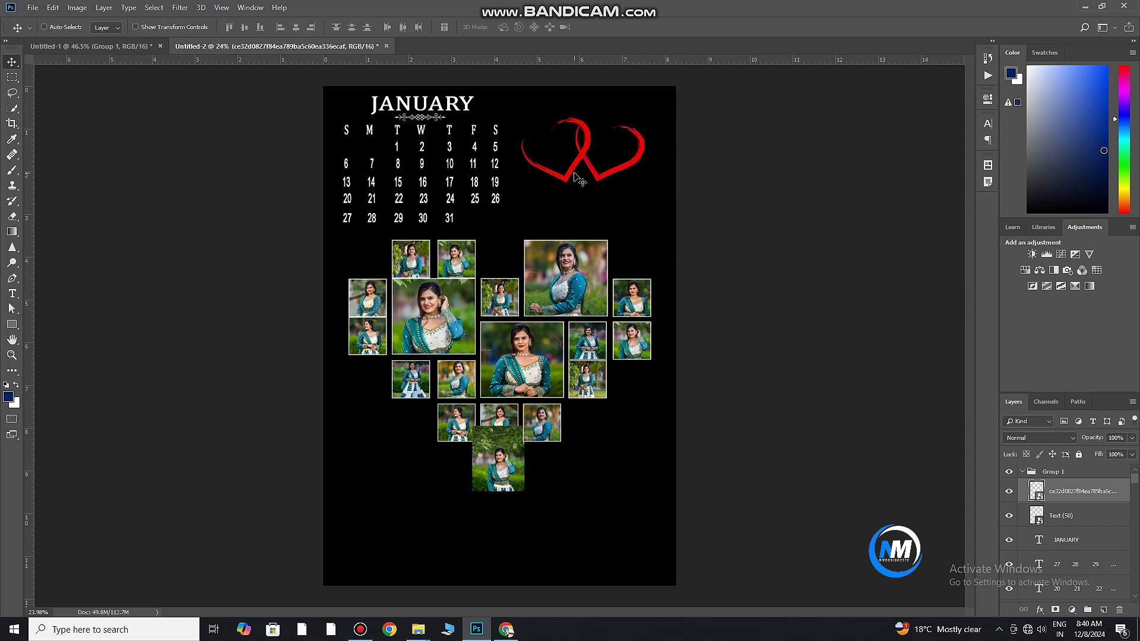
- Shrink the heart further and align it with the other bottom-corner heart
key("ctrl+t")
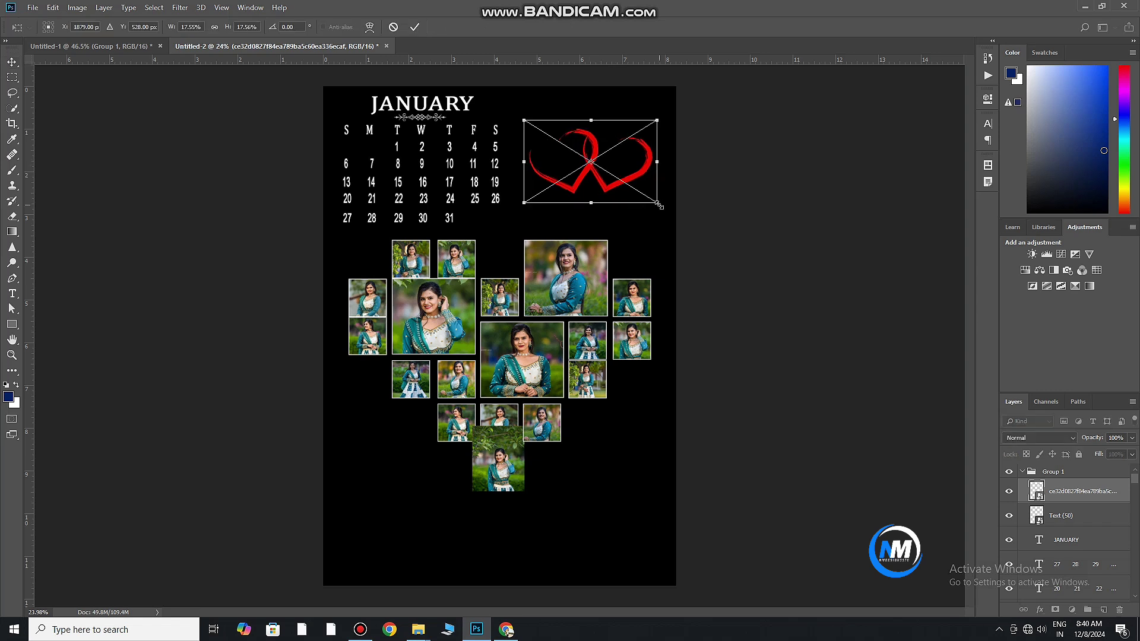
mouse_move(644, 183)
left_mouse_down()
mouse_move(627, 185)
mouse_move(406, 566)
mouse_move(403, 554)
mouse_move(650, 561)
mouse_move(648, 547)
left_mouse_up()
key("Return")
left_click_drag(409, 551, 421, 537)
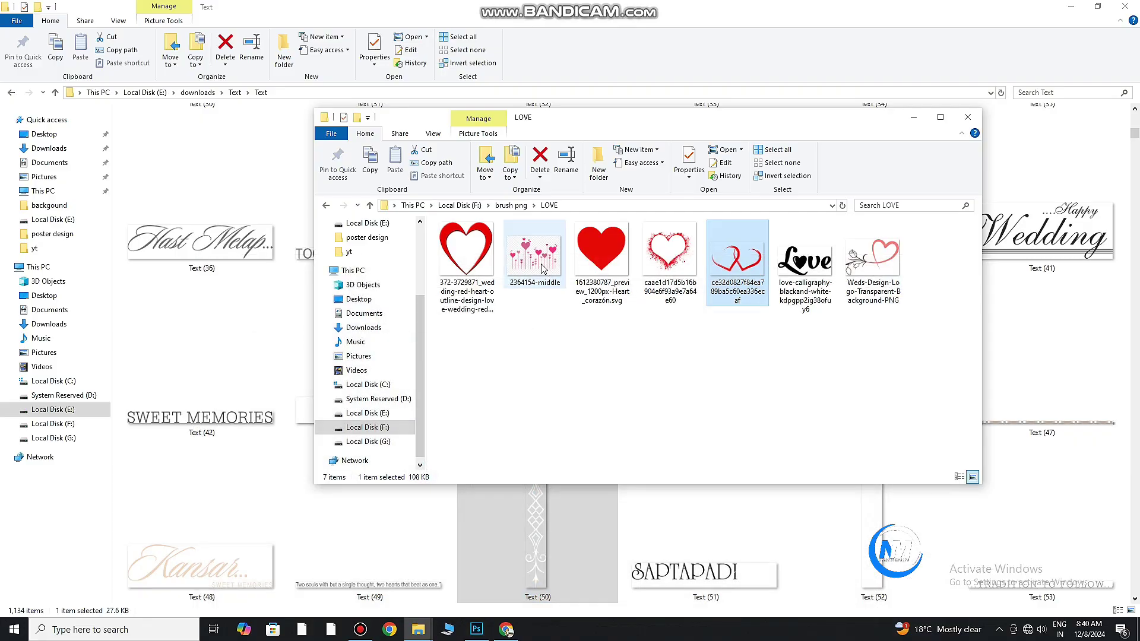
- Place the pink hearts-on-stems PNG on the page and rasterize it
left_click_drag(532, 169, 629, 261)
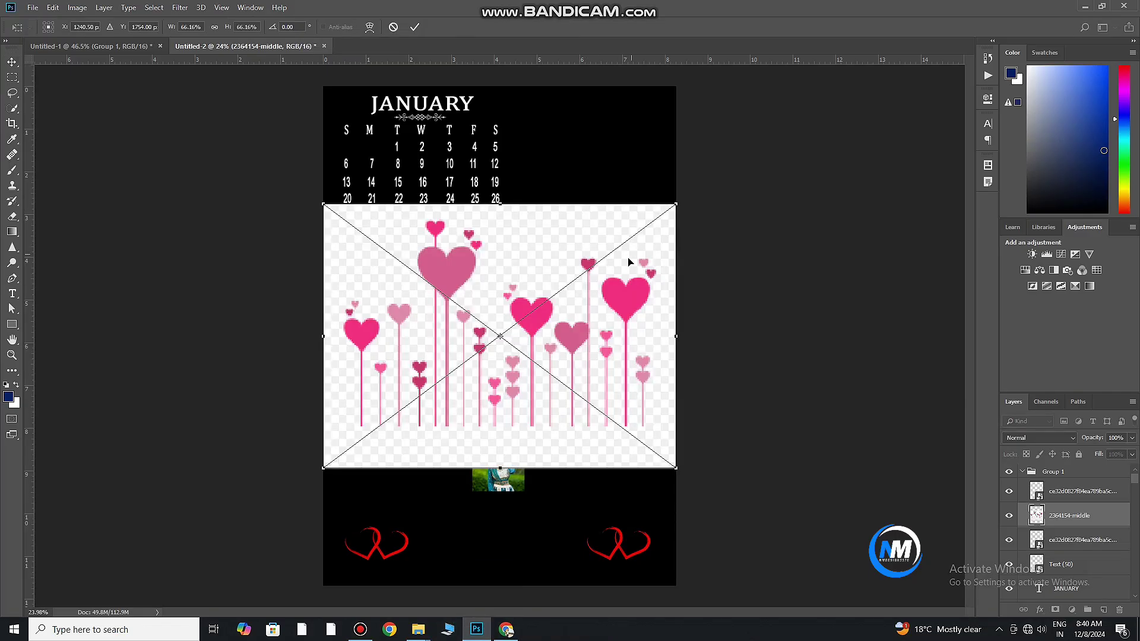
left_click(416, 27)
scroll(501, 231, "up", 2)
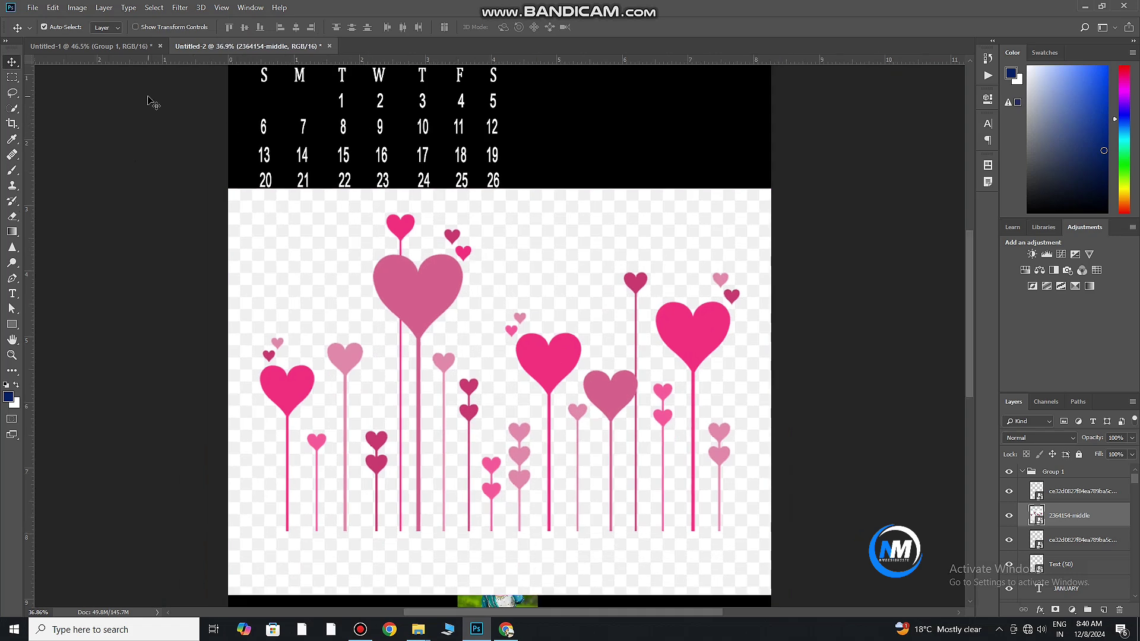
left_click(40, 212)
left_click(604, 242)
- Select the hearts image's white background with Color Range and delete it
left_click(12, 62)
left_click(77, 7)
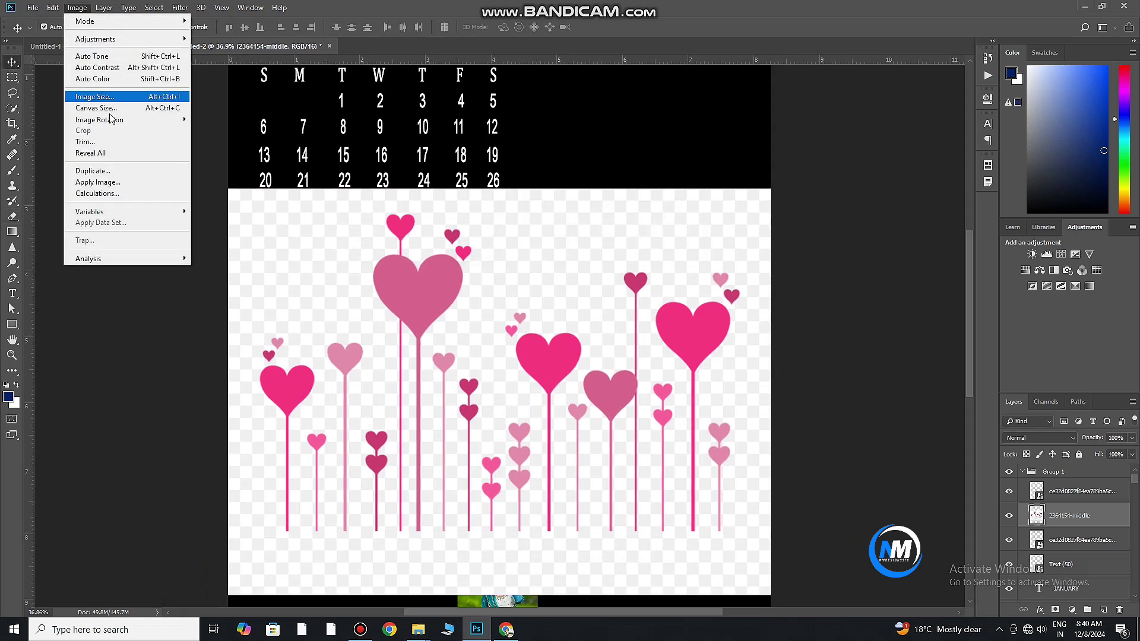
left_click(223, 290)
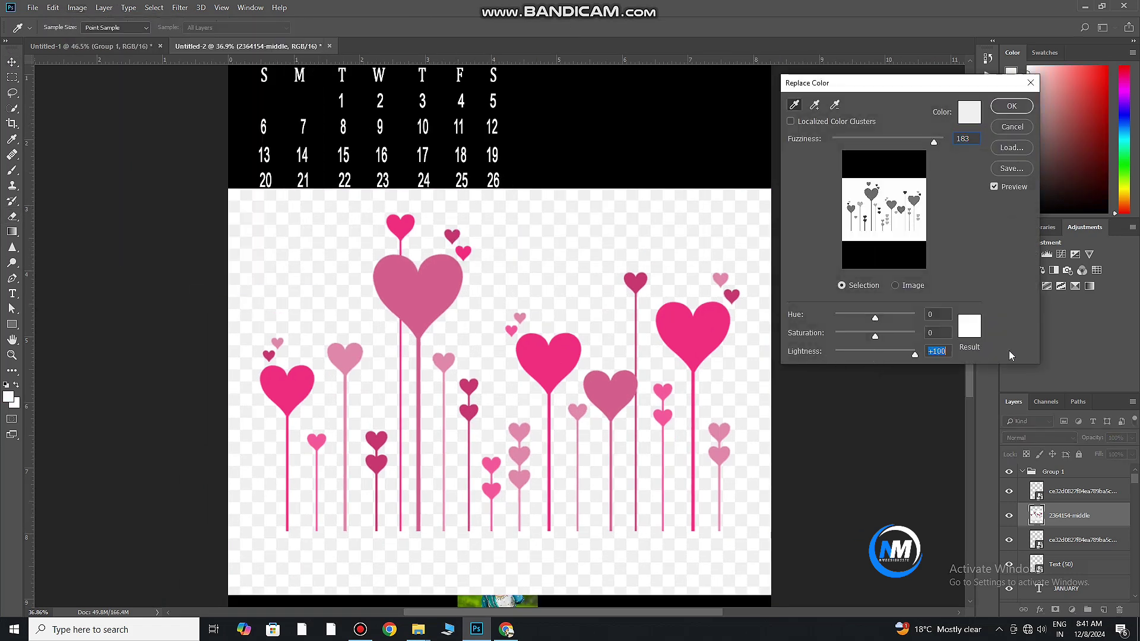
left_click(1012, 106)
left_click(154, 7)
left_click(172, 125)
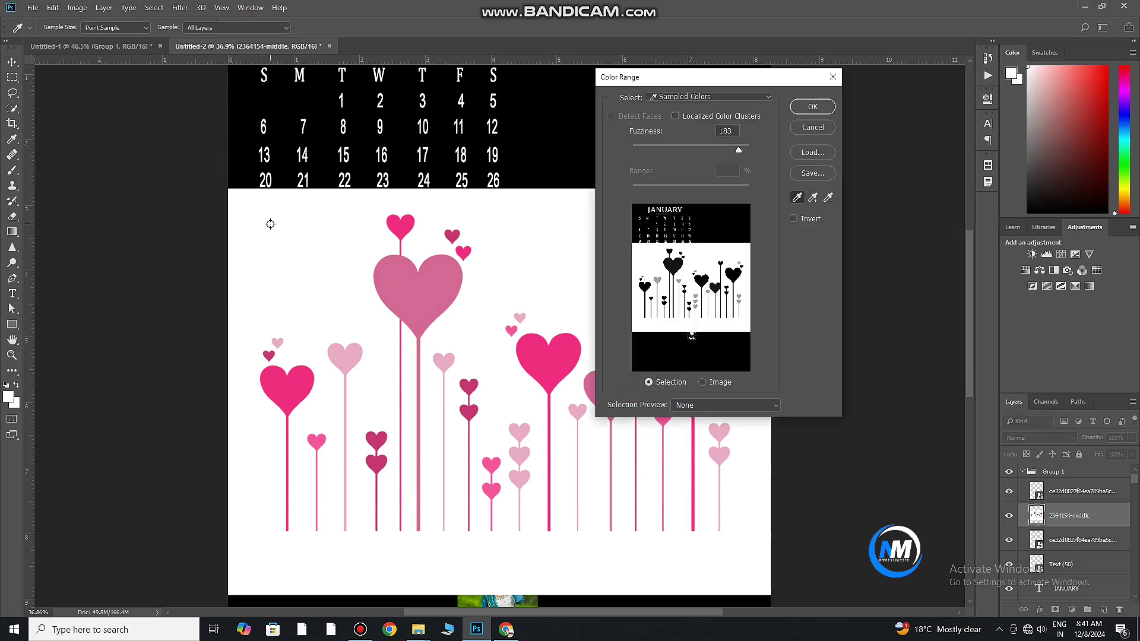
left_click(813, 106)
key("Delete")
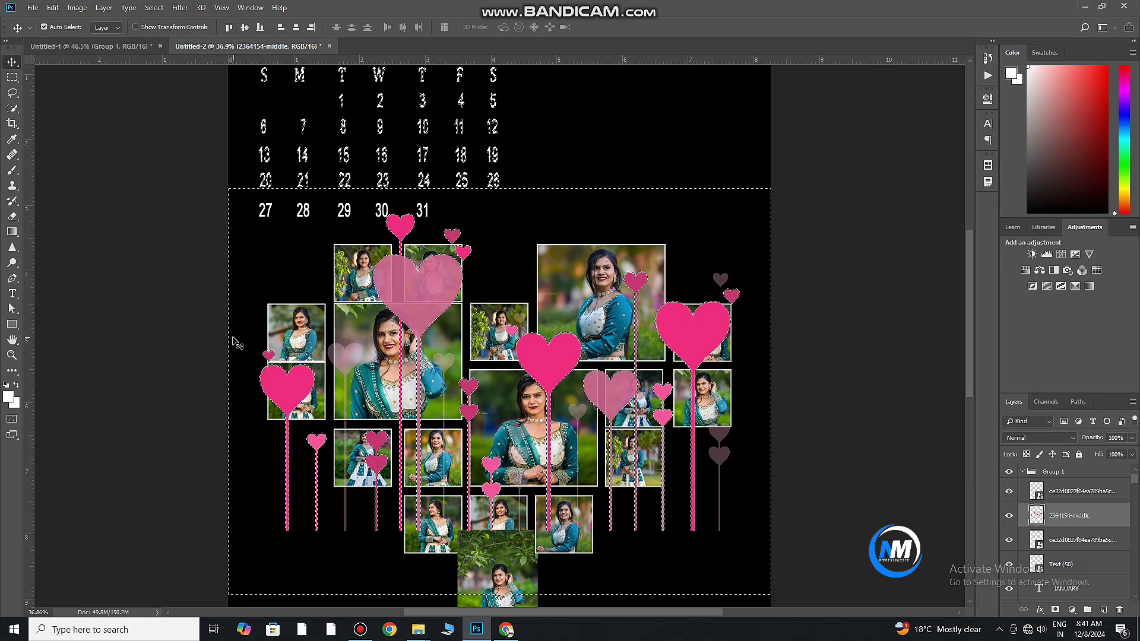
- Flip the hearts vertically so they hang, then scale and move them into the top-right corner
key("ctrl+0")
key("ctrl+t")
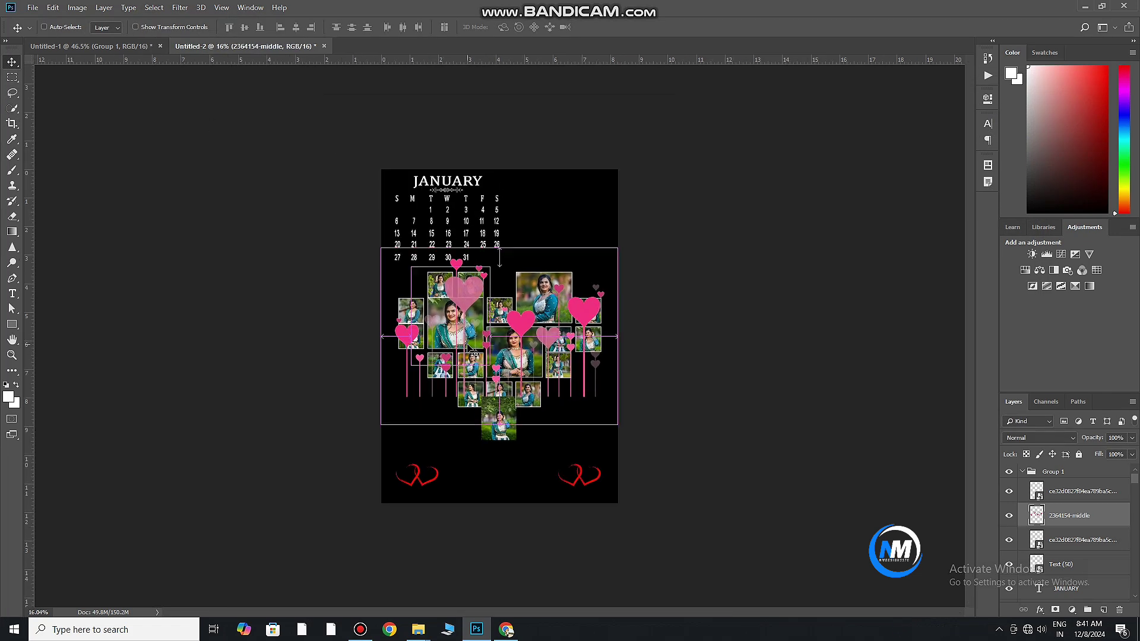
right_click(656, 428)
left_click(683, 615)
mouse_move(617, 426)
left_mouse_down()
mouse_move(460, 306)
mouse_move(605, 207)
left_mouse_up()
left_click(538, 27)
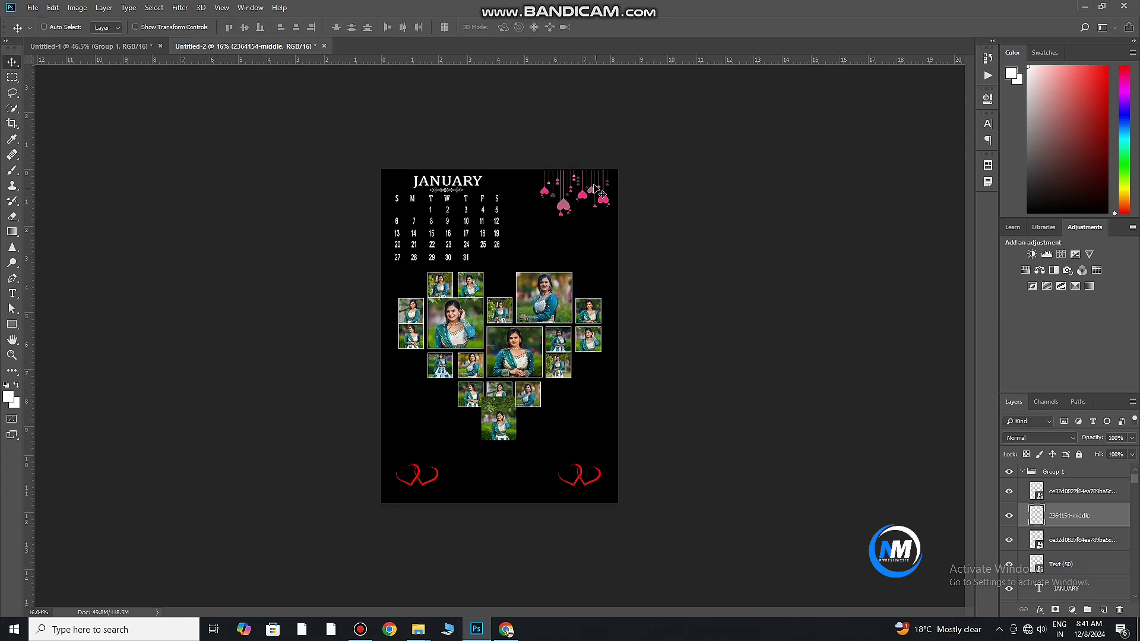
scroll(564, 223, "up", 3)
left_click_drag(633, 166, 645, 168)
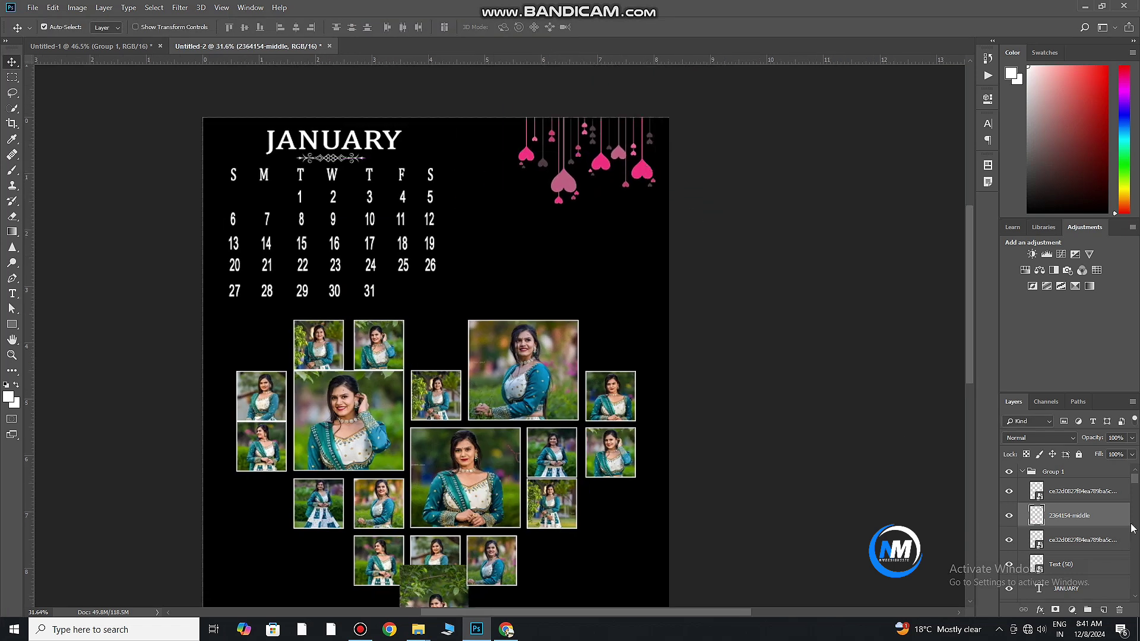
- Give the hearts layer a white (#ffffff) Color Overlay
double_click(1121, 514)
left_click(590, 498)
left_click(802, 376)
type("ffffff")
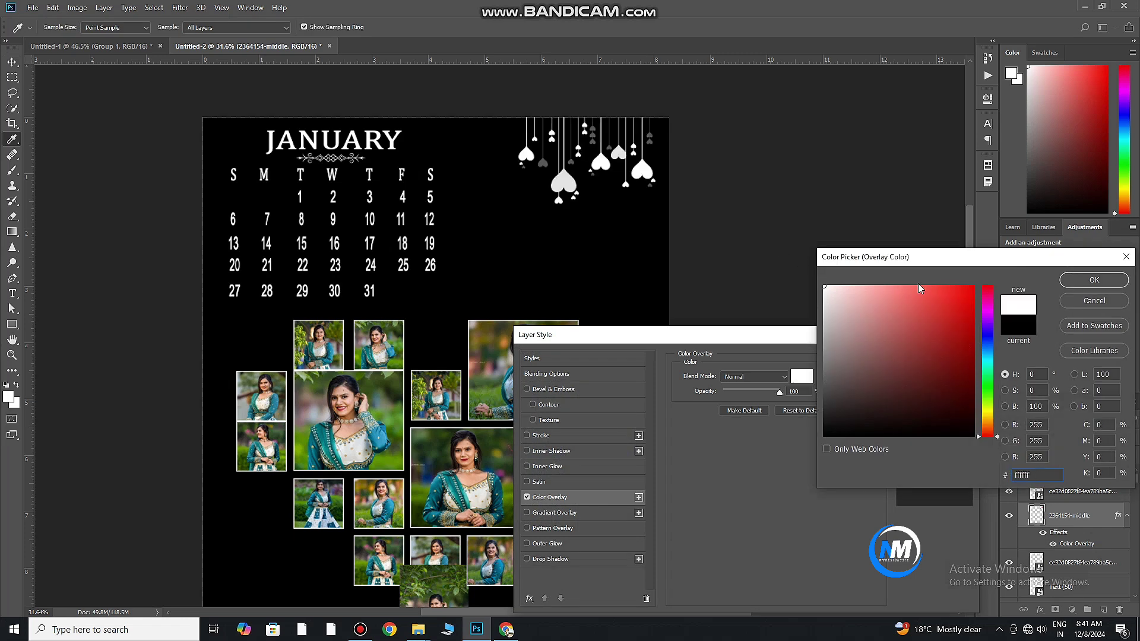
left_click(1091, 280)
left_click(935, 359)
- Enlarge the white hanging hearts slightly and settle them in the top-right corner
key("ctrl+t")
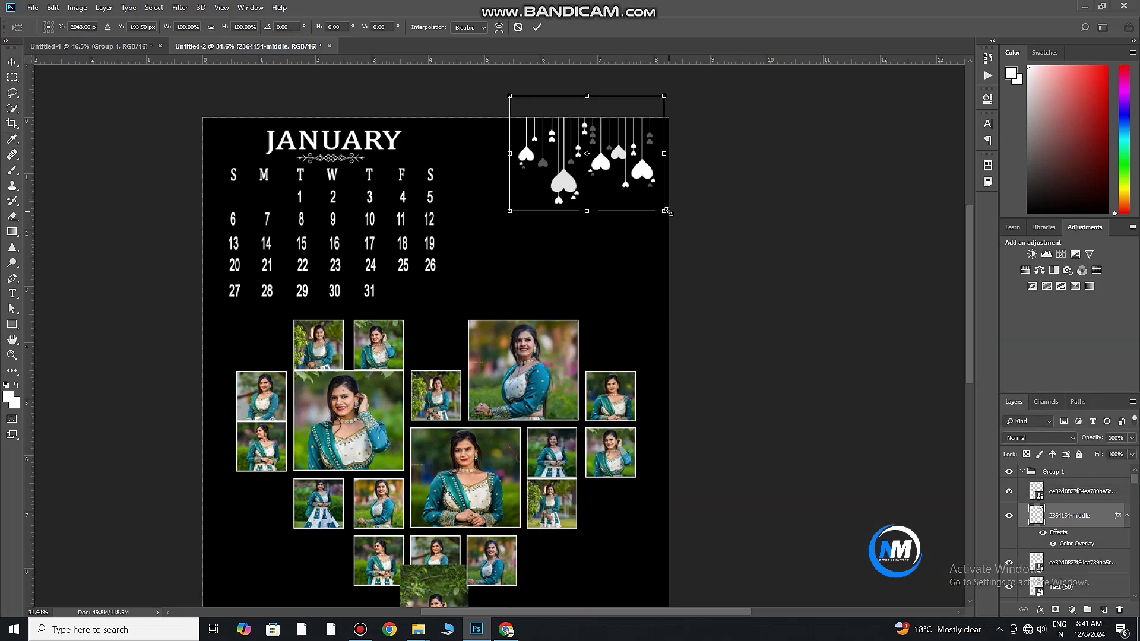
left_click_drag(667, 211, 679, 222)
left_click_drag(649, 193, 641, 196)
left_click(537, 27)
- Clip the bottom collage photo into its rectangle frame
scroll(580, 339, "down", 5)
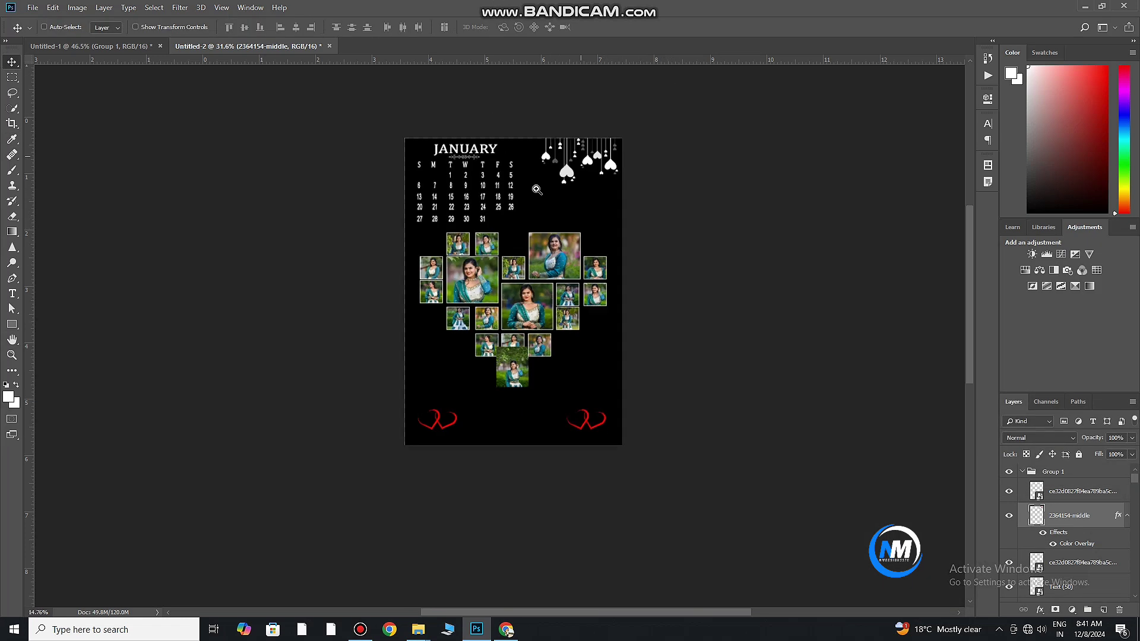
scroll(534, 319, "up", 3)
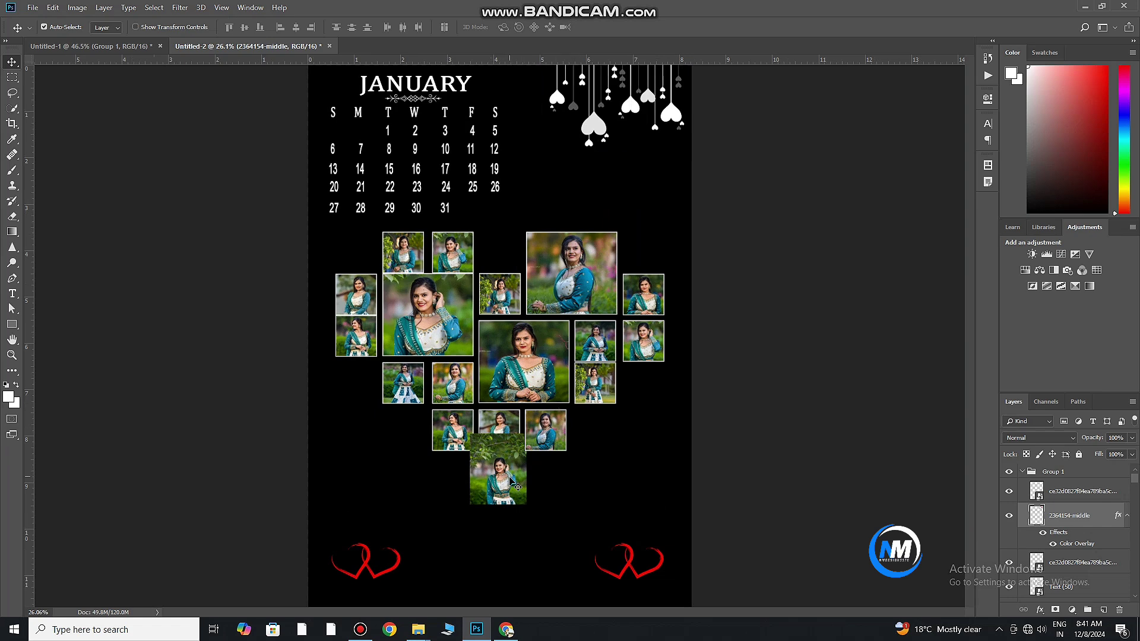
left_click_drag(515, 484, 515, 484)
right_click(1075, 591)
left_click(1046, 339)
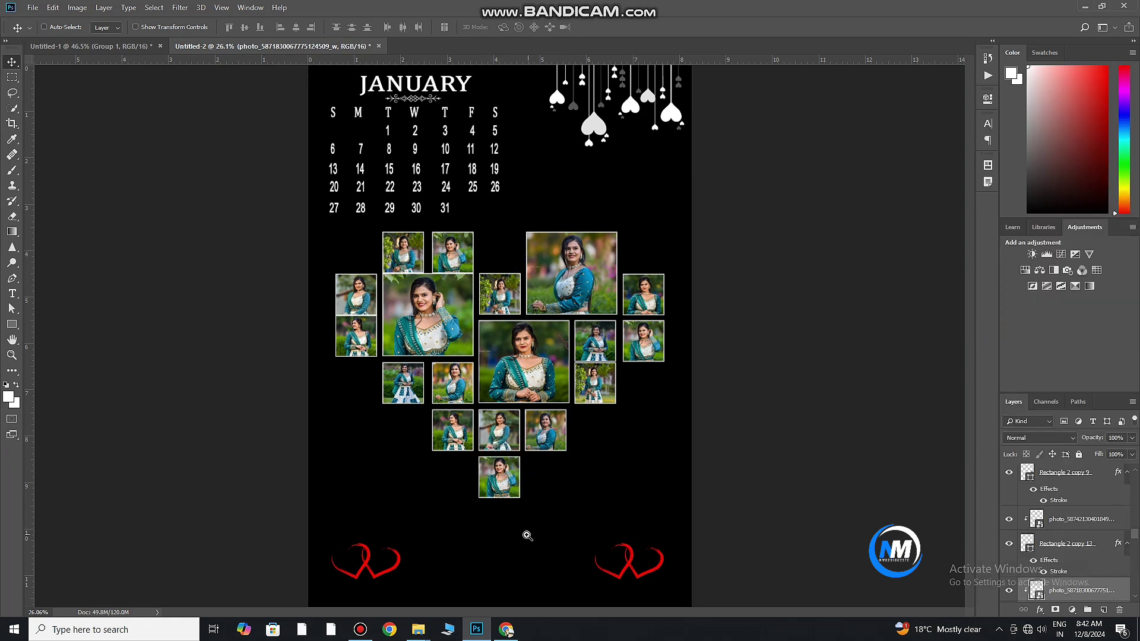
- Drag the Happy Birthday lettering PNG from the decorative images folder onto the page
scroll(527, 536, "up", 1)
scroll(522, 491, "up", 1)
scroll(483, 458, "up", 2)
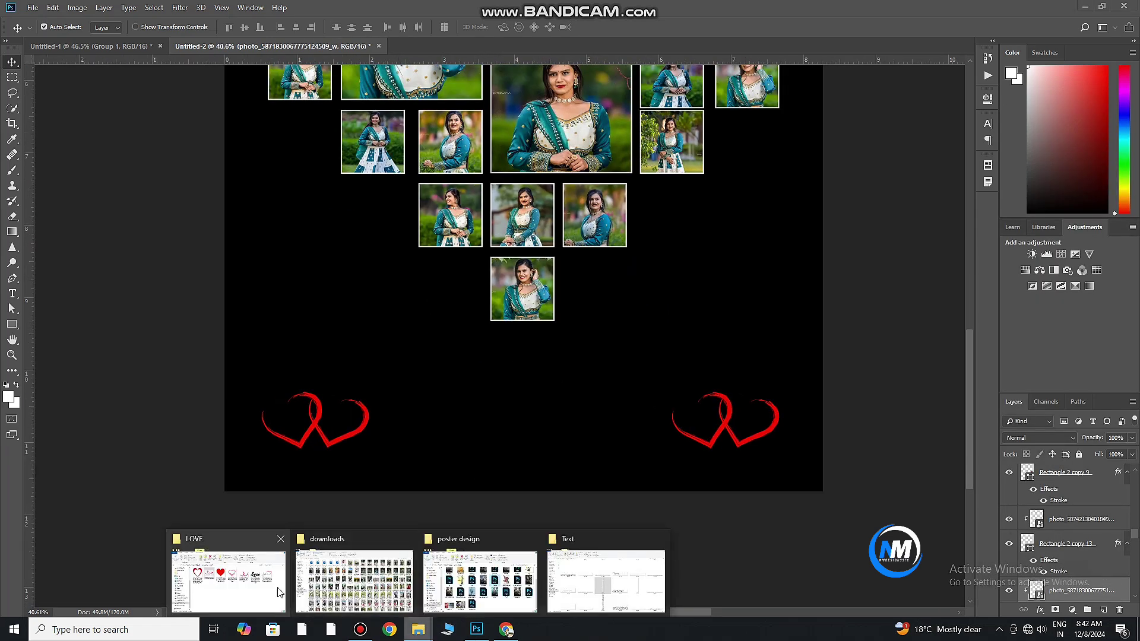
left_click(279, 593)
left_click(371, 205)
scroll(812, 378, "down", 2)
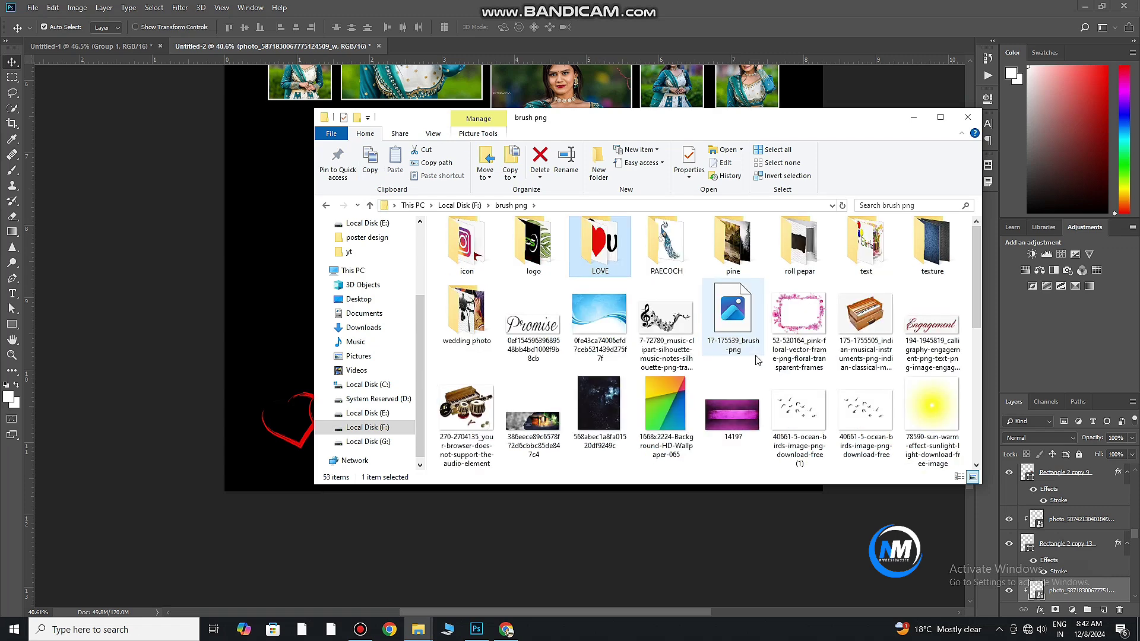
scroll(812, 378, "down", 3)
left_click_drag(933, 423, 611, 440)
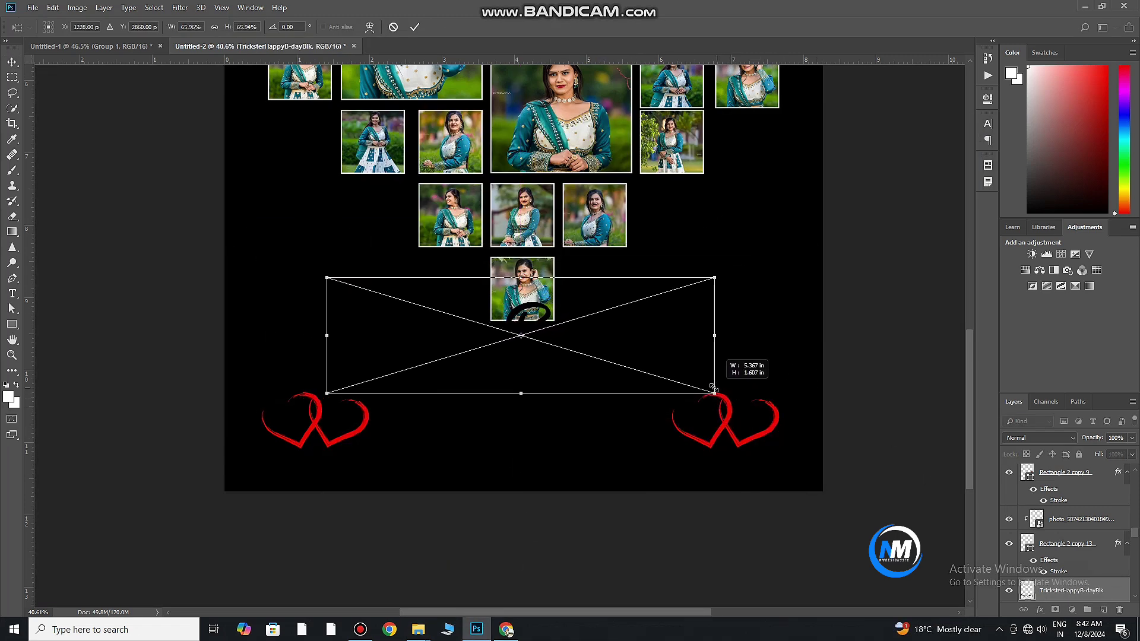
left_click(414, 27)
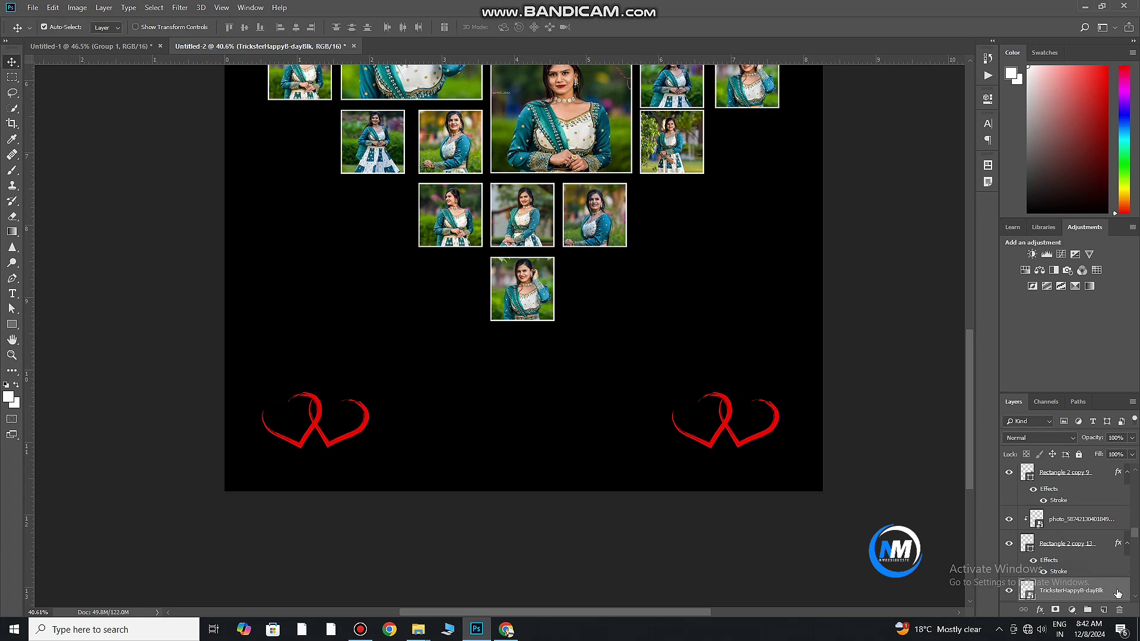
- Make the Happy Birthday lettering white with a Color Overlay and enlarge it between the hearts
double_click(1099, 591)
left_click(582, 499)
left_click(937, 357)
key("ctrl+t")
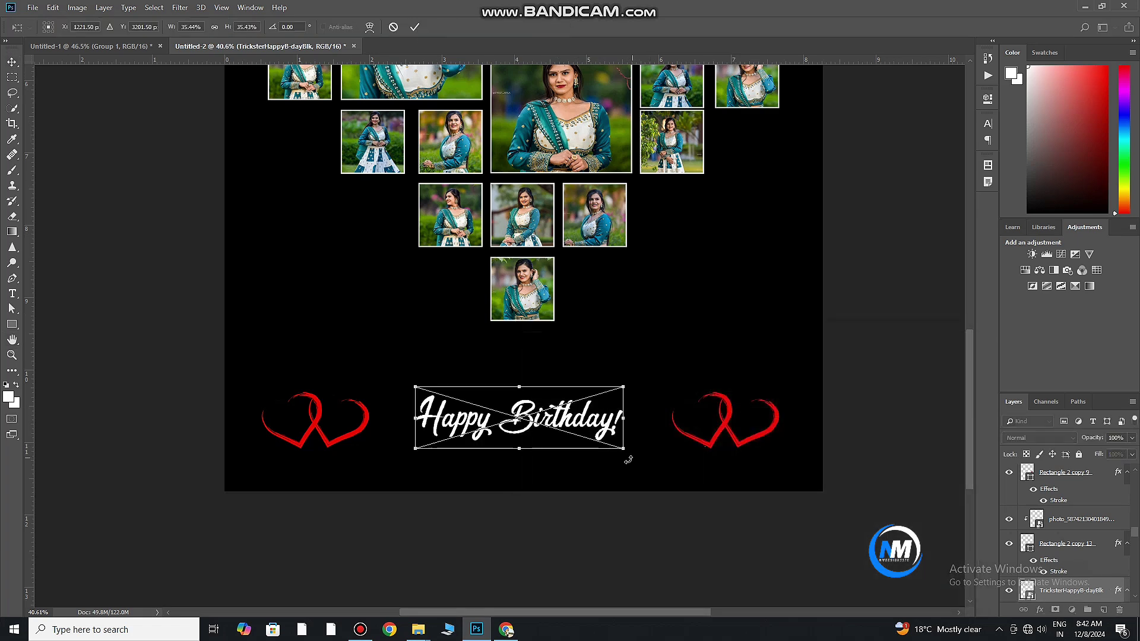
left_click_drag(624, 451, 660, 448)
left_click(414, 26)
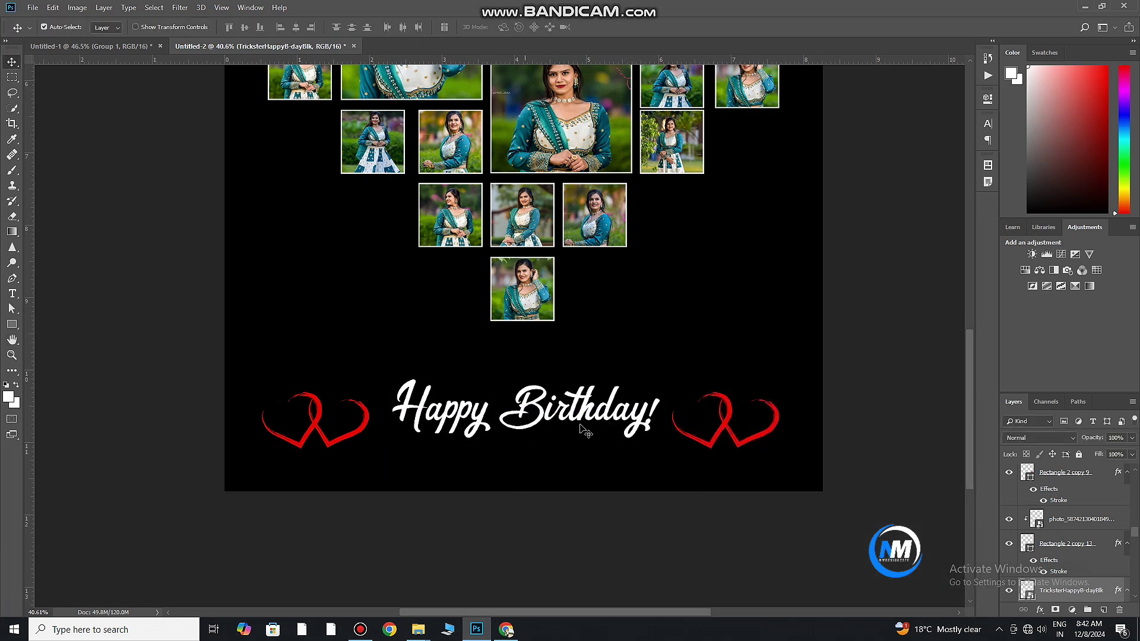
left_click(730, 432)
- Add a white Color Overlay to both the right and left heart layers
double_click(1081, 477)
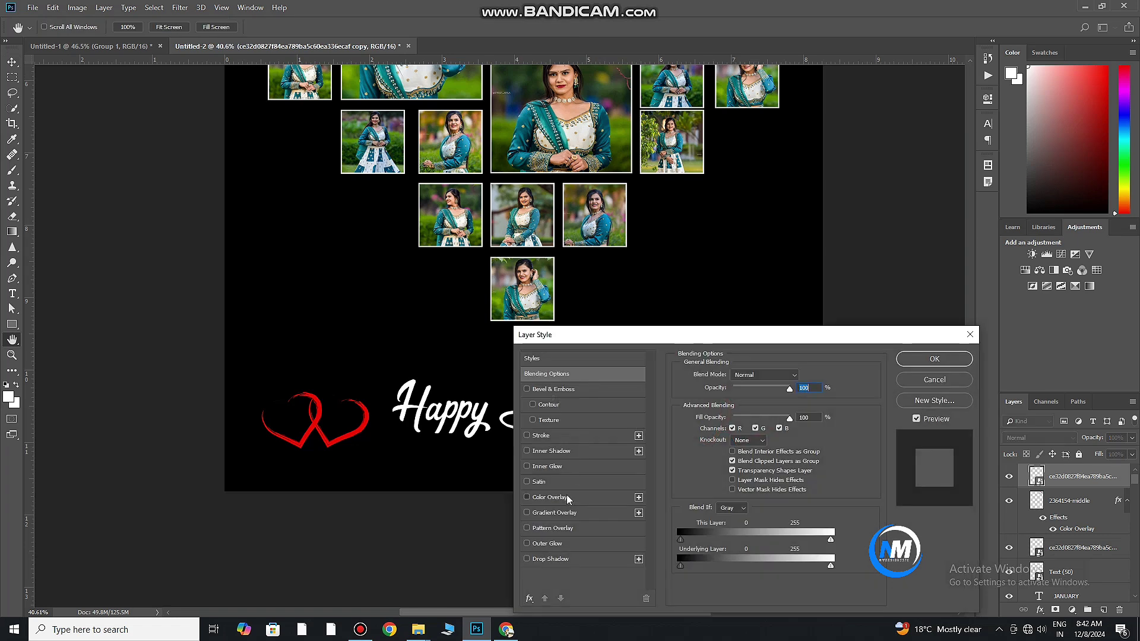
left_click(582, 498)
key("Return")
left_click(1119, 569)
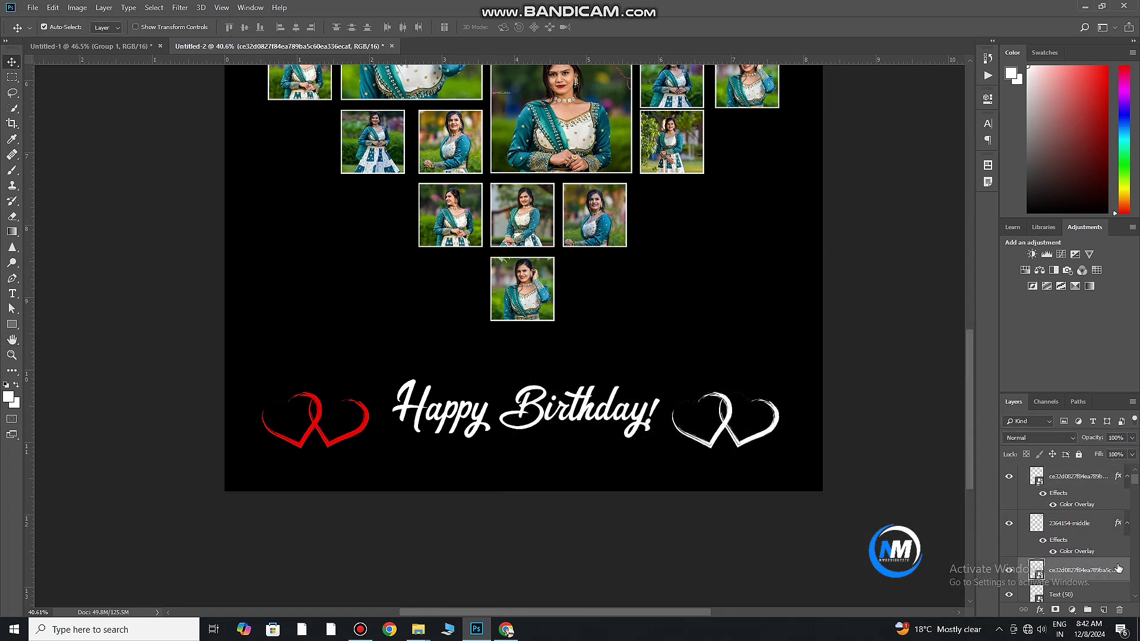
double_click(1129, 569)
left_click(587, 437)
key("Return")
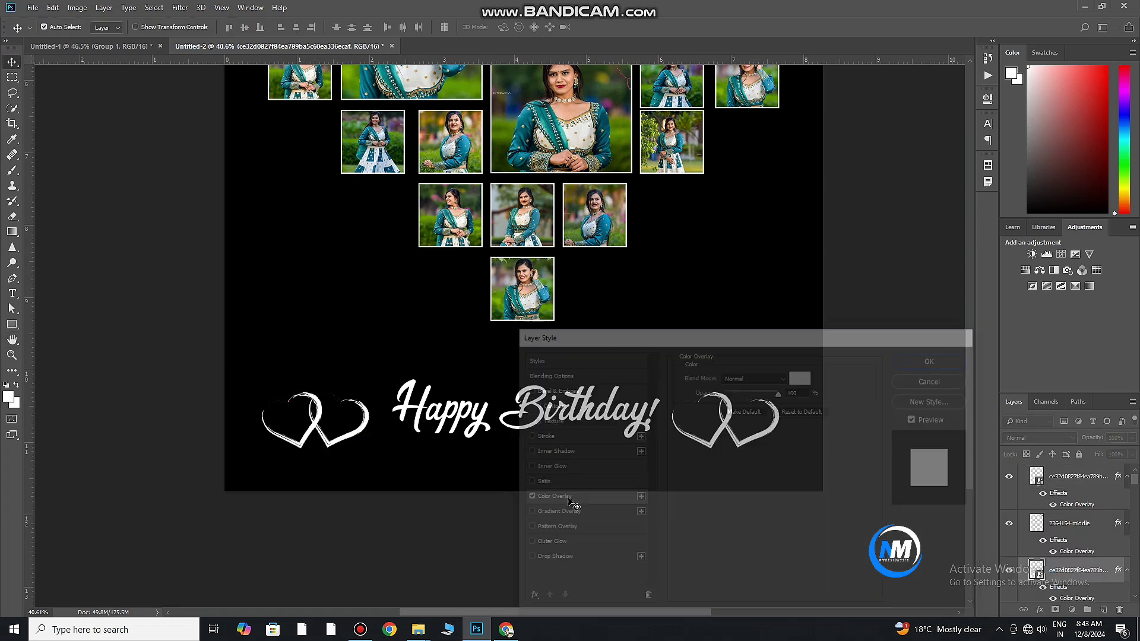
- Widen the Happy Birthday graphic with Free Transform
left_click(547, 425, "ctrl")
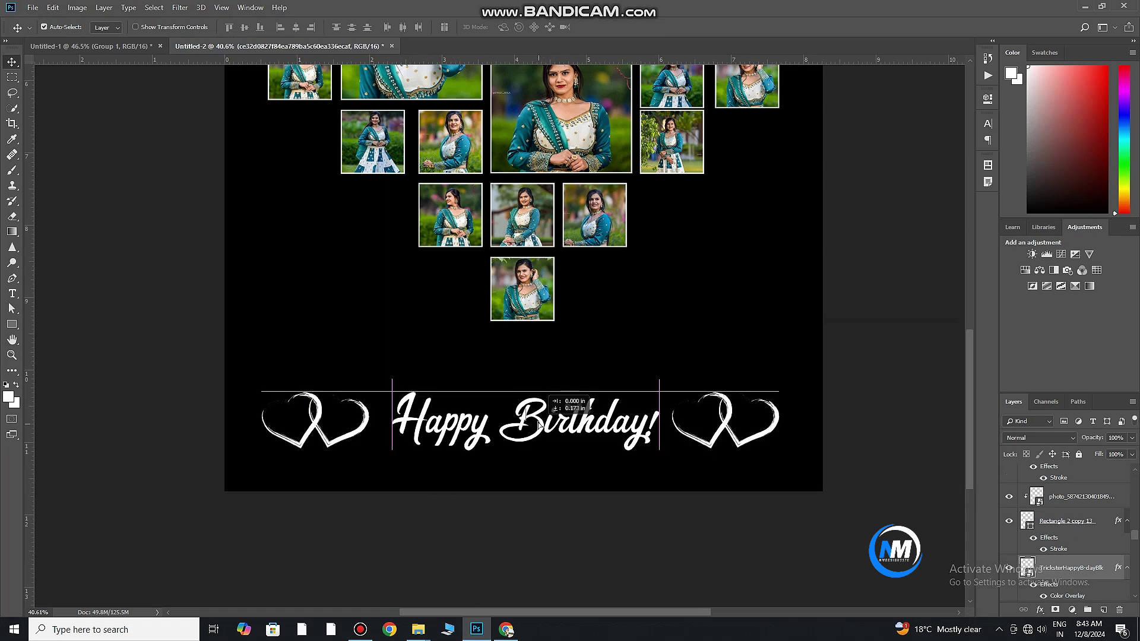
scroll(550, 383, "down", 5)
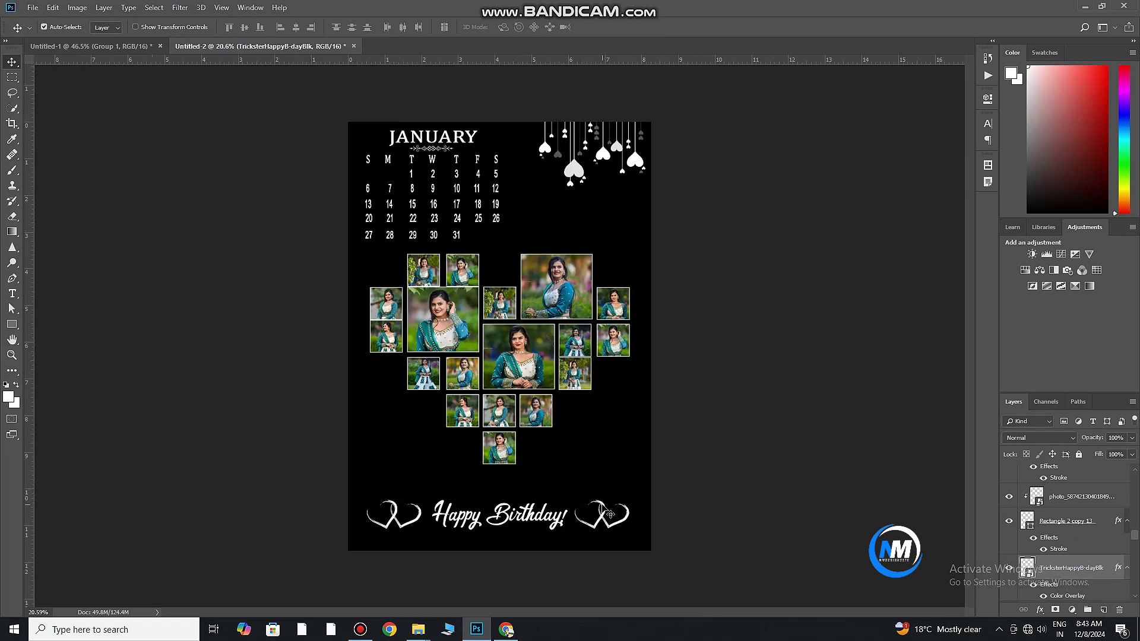
left_click(610, 515, "shift")
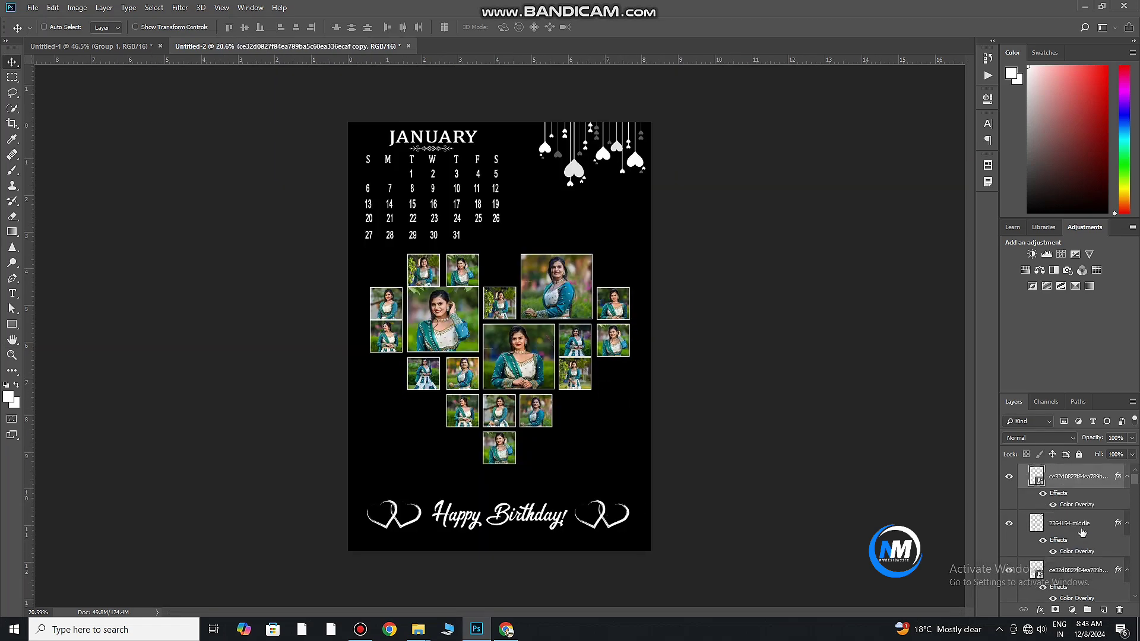
left_click(1069, 486)
left_click(426, 523)
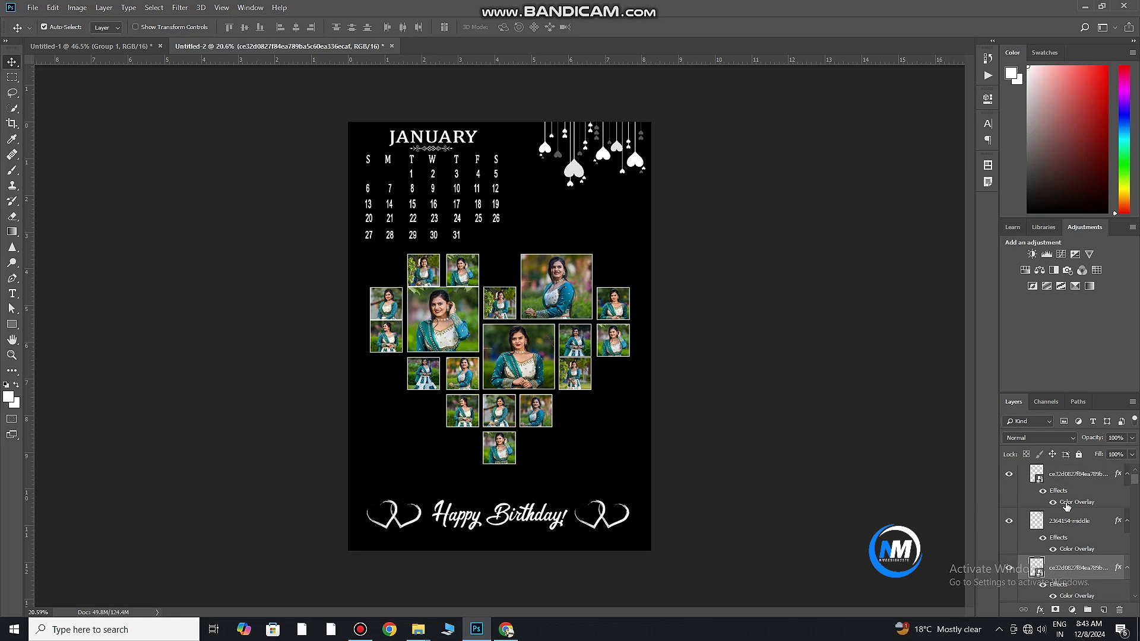
left_click(601, 517, "shift")
key("ctrl+t")
mouse_move(631, 531)
left_mouse_down()
mouse_move(622, 526)
mouse_move(631, 531)
left_mouse_up()
left_click(537, 27)
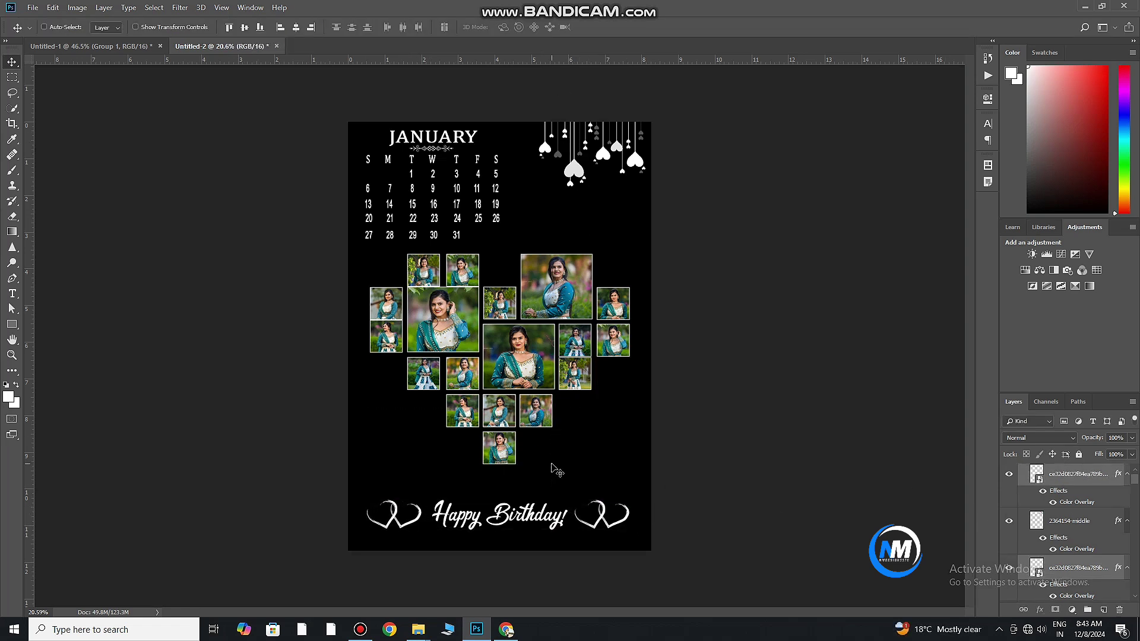
- Shrink the right and left hearts slightly, then zoom in on the calendar page
key("ctrl")
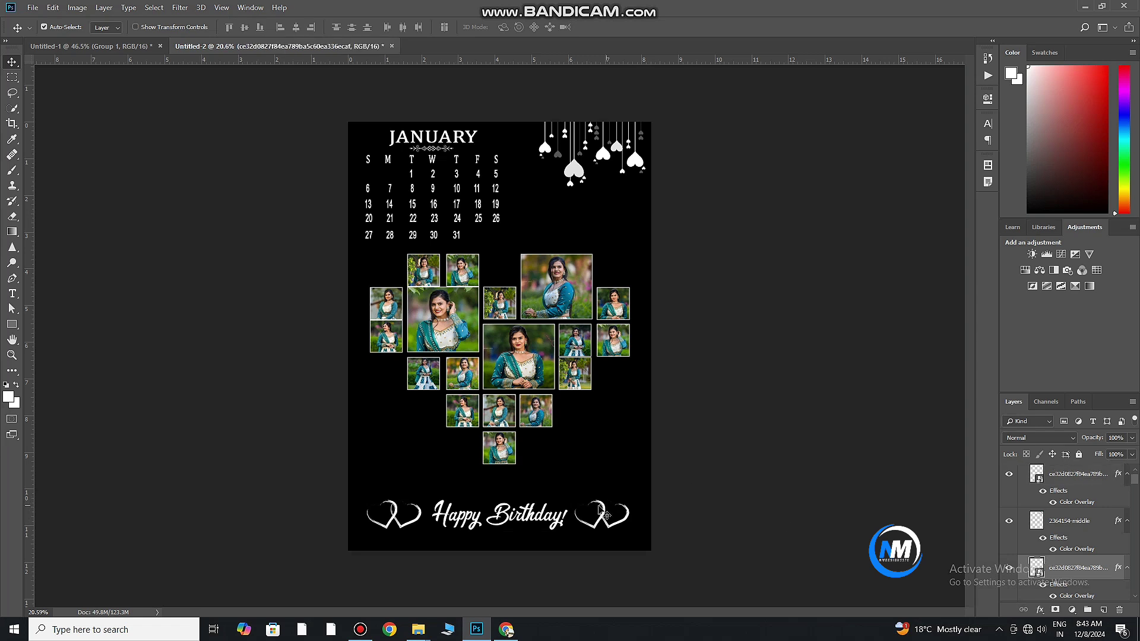
left_click(604, 512)
key("ctrl+t")
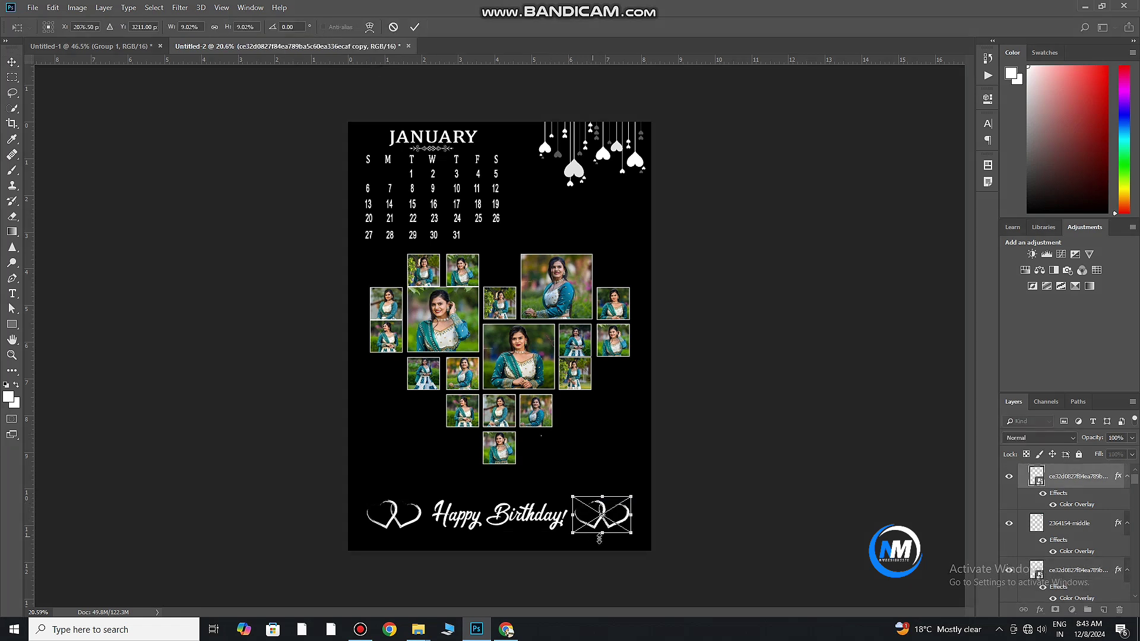
left_click_drag(630, 534, 619, 526)
left_click(414, 27)
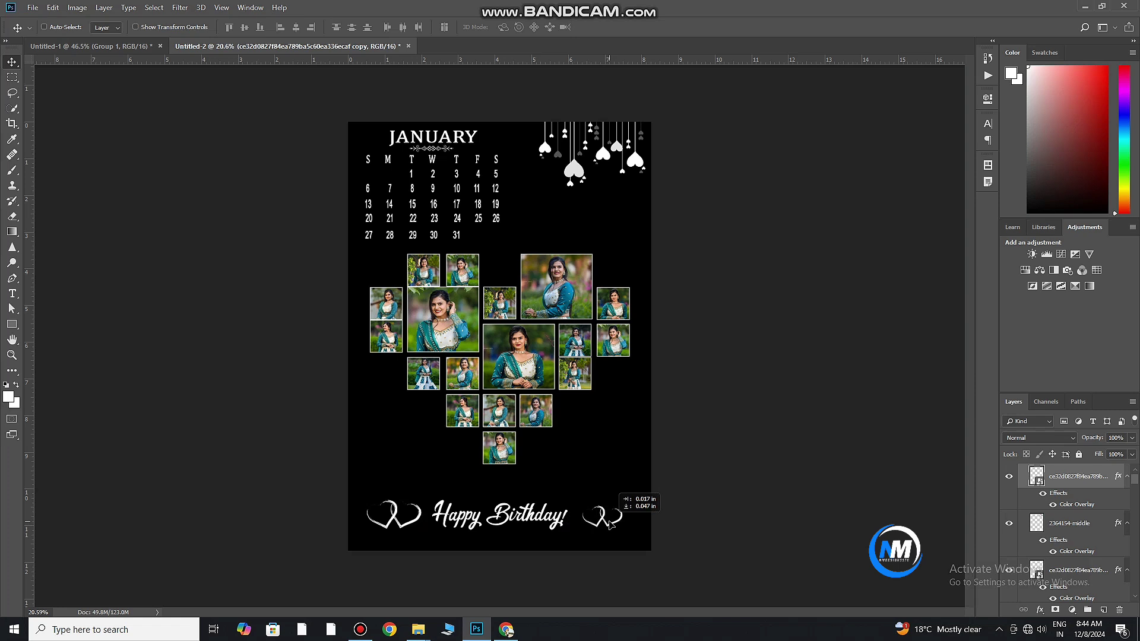
left_click(399, 521)
key("ctrl+t")
left_click_drag(422, 533, 409, 523)
left_click(415, 27)
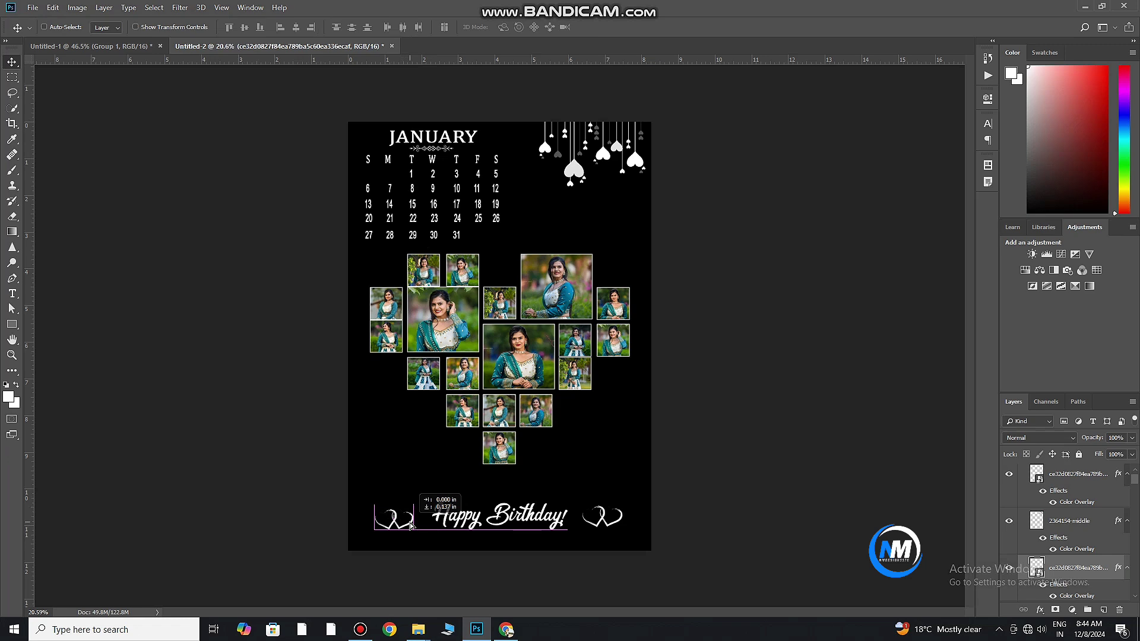
mouse_move(586, 386)
left_mouse_down()
mouse_move(603, 395)
mouse_move(592, 403)
left_mouse_up()
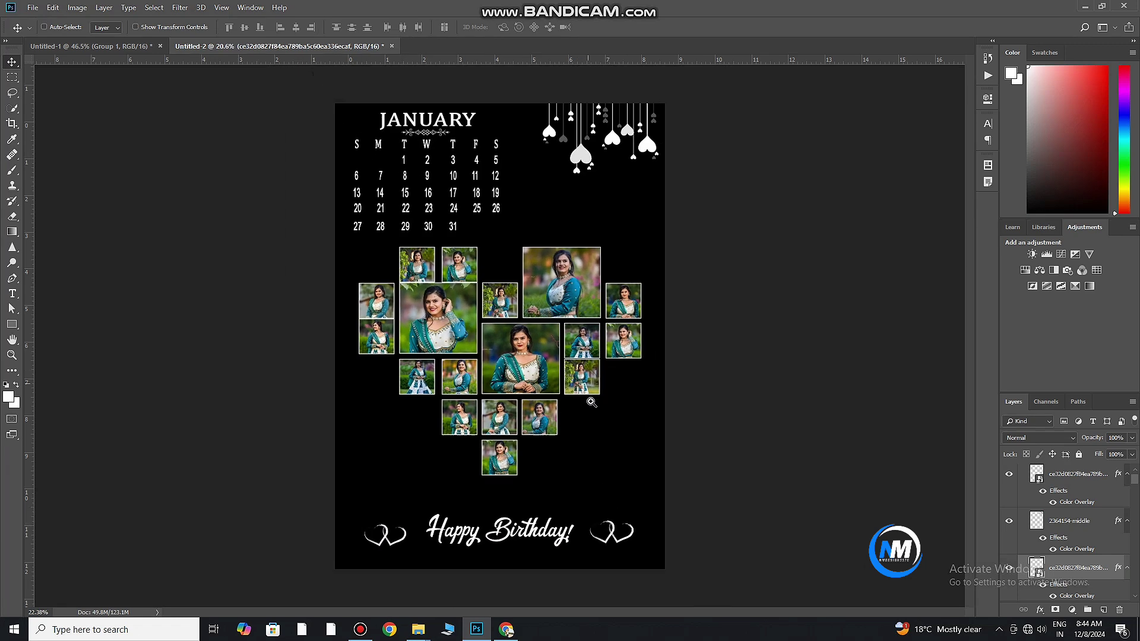
mouse_move(469, 176)
left_mouse_down()
mouse_move(488, 179)
mouse_move(491, 245)
left_mouse_up()
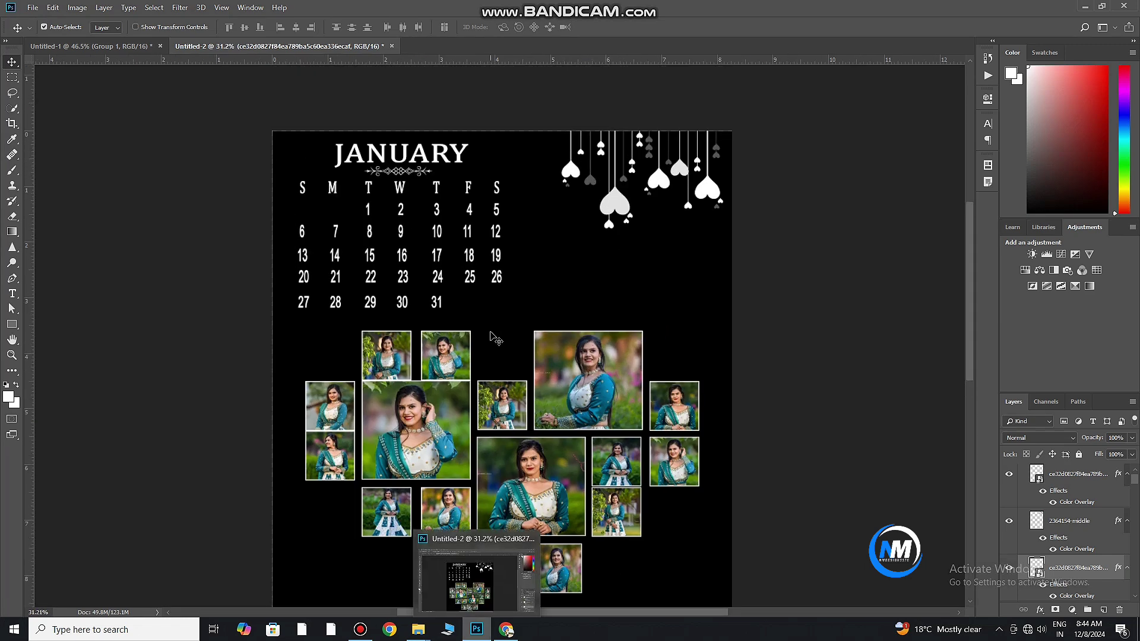
- Add a new empty layer above the top heart layer in the group
scroll(1079, 509, "up", 1)
left_click(1078, 509)
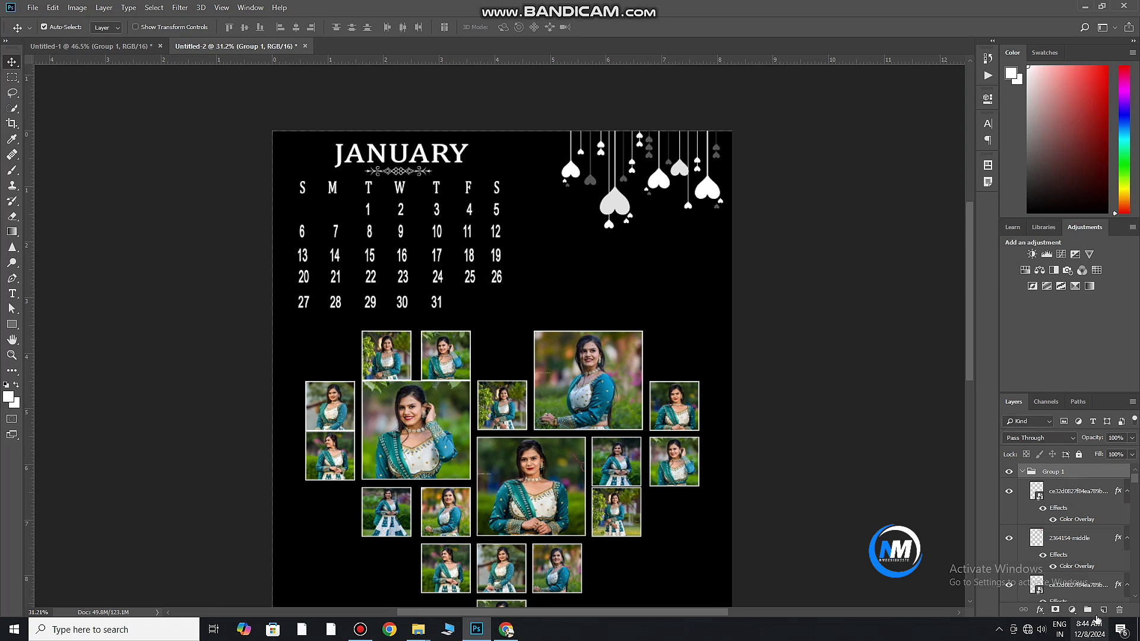
left_click(1102, 610)
left_click(477, 633)
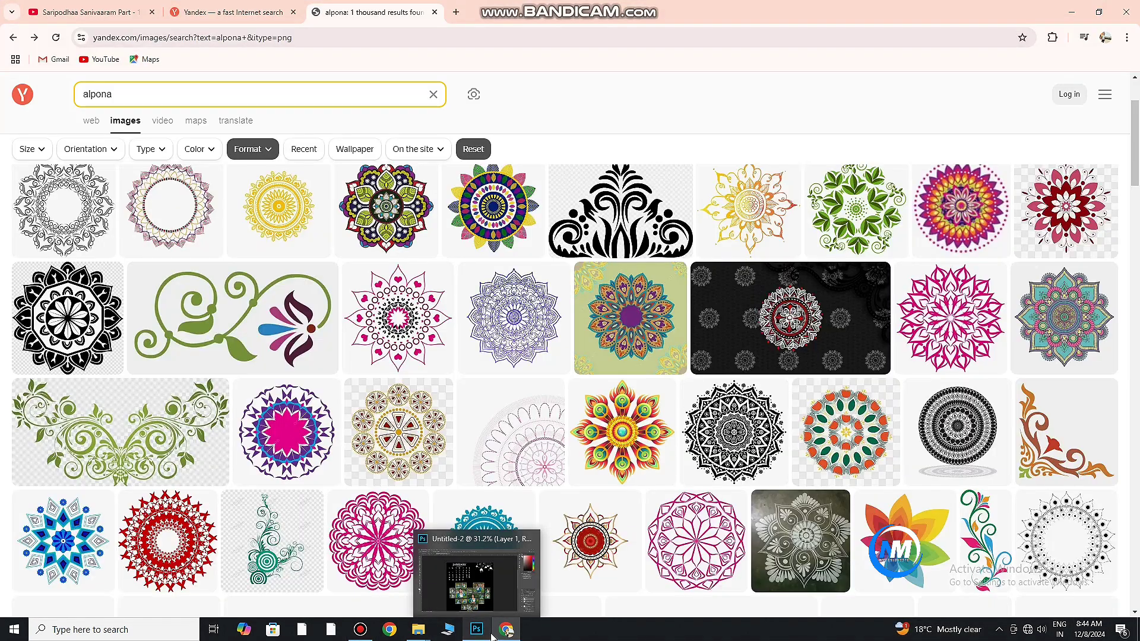
left_click(477, 633)
mouse_move(418, 629)
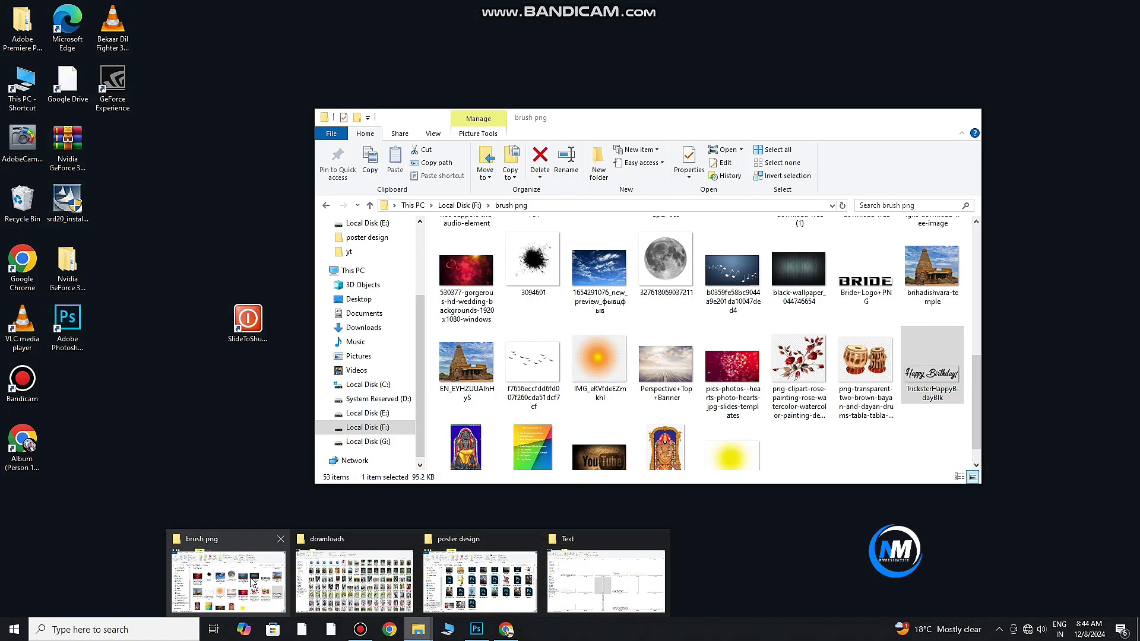
- Drag the red splattered heart PNG from F:\brush png\LOVE onto the calendar
left_click(231, 570)
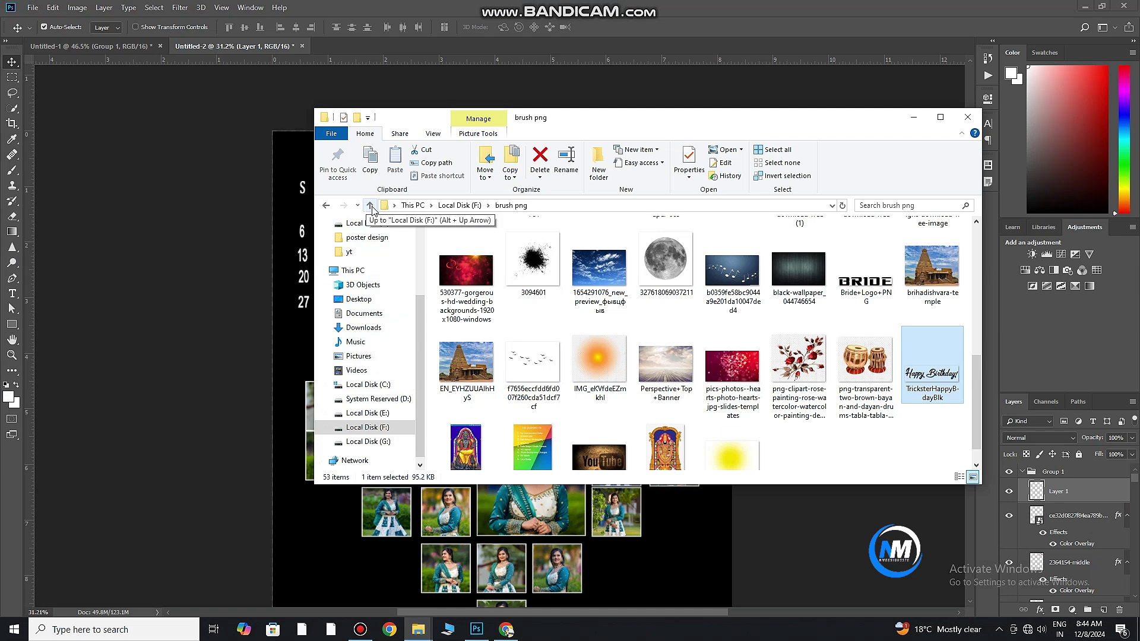
left_click(370, 205)
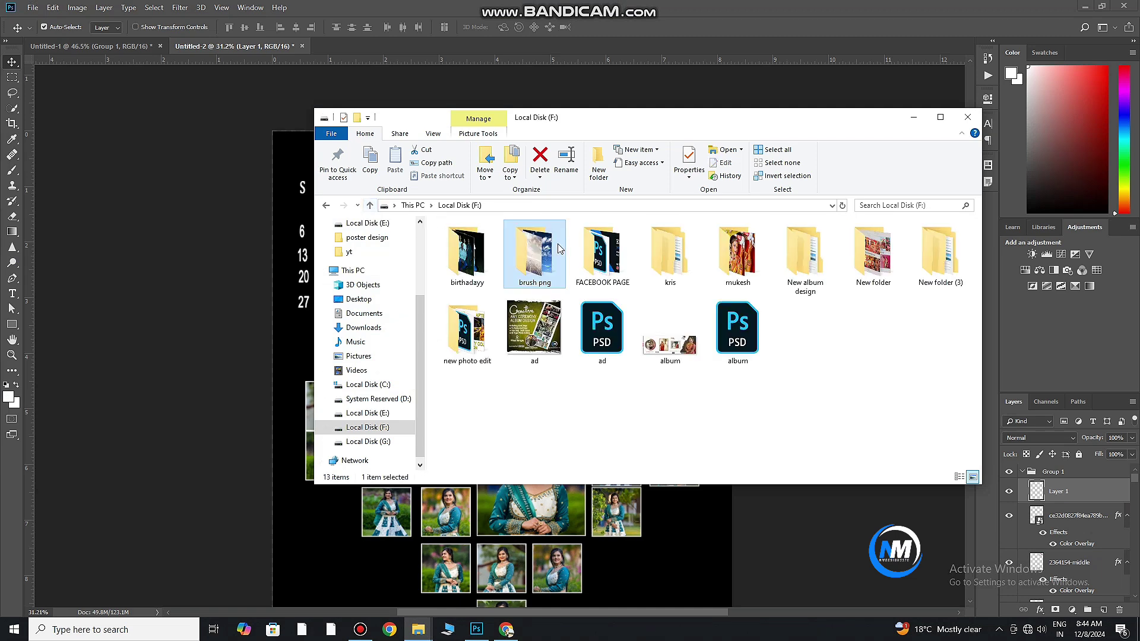
double_click(542, 272)
double_click(720, 271)
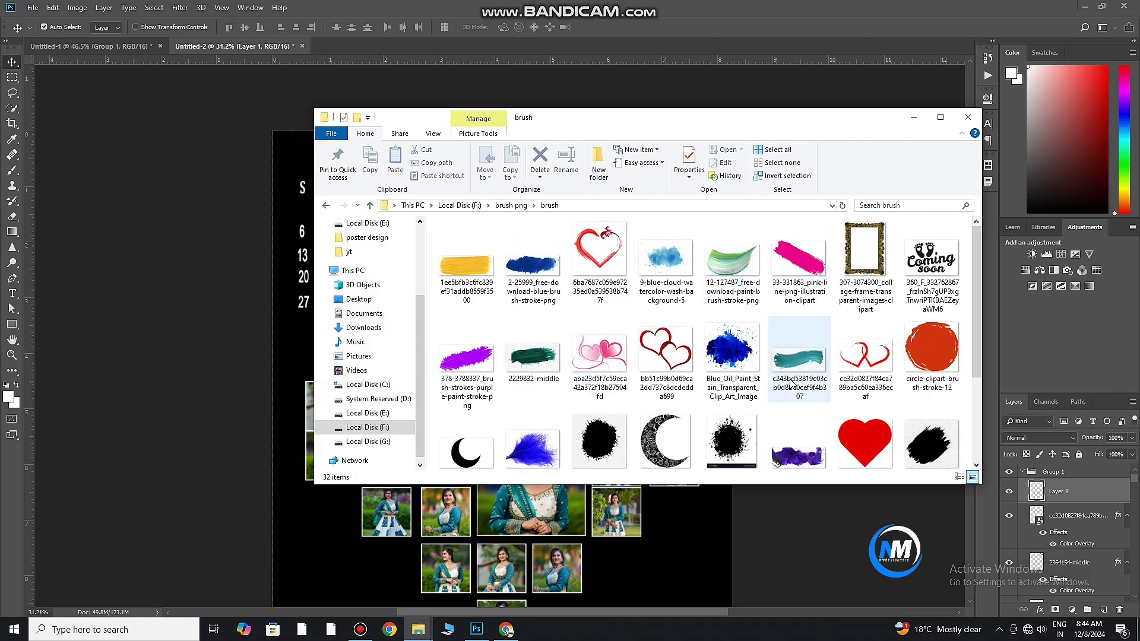
key("alt+Left")
left_click(592, 351)
double_click(592, 350)
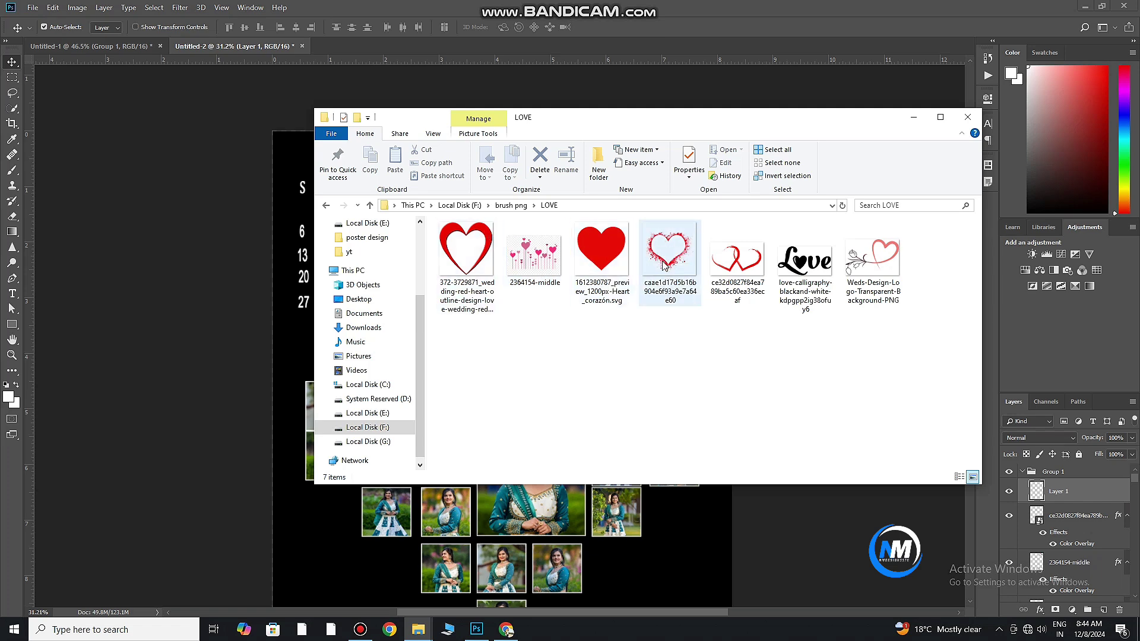
mouse_move(663, 261)
left_mouse_down()
mouse_move(536, 612)
mouse_move(734, 597)
mouse_move(564, 409)
left_mouse_up()
- Shrink the red heart to circle date 1, centre it there, and rename its layer
mouse_move(527, 347)
left_mouse_down()
mouse_move(424, 284)
mouse_move(373, 184)
left_mouse_up()
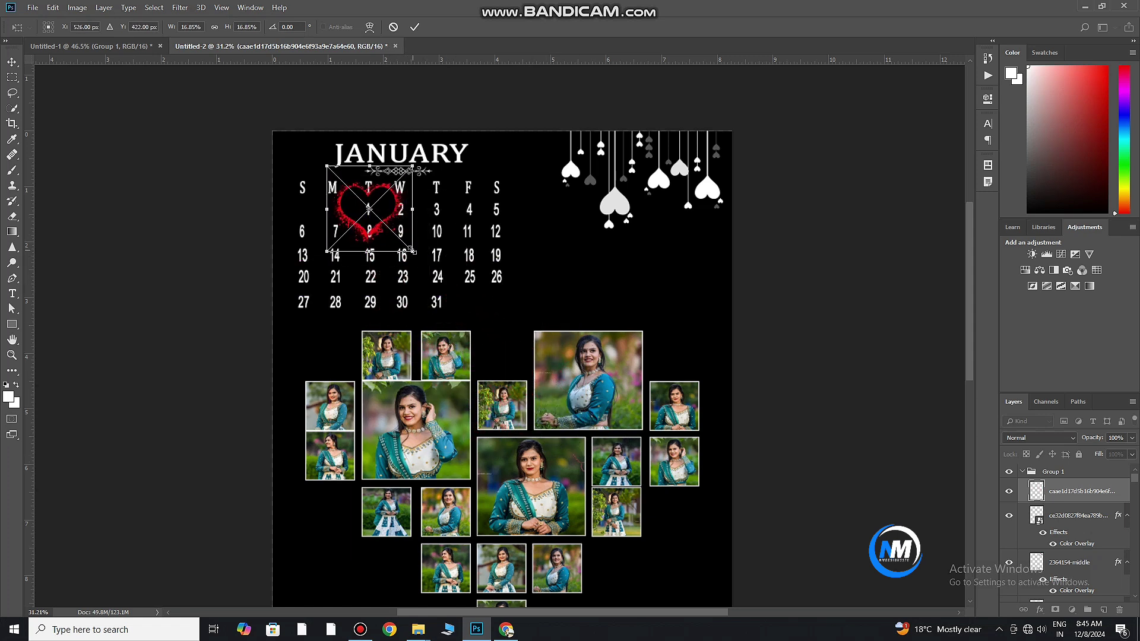
left_click_drag(413, 251, 391, 229)
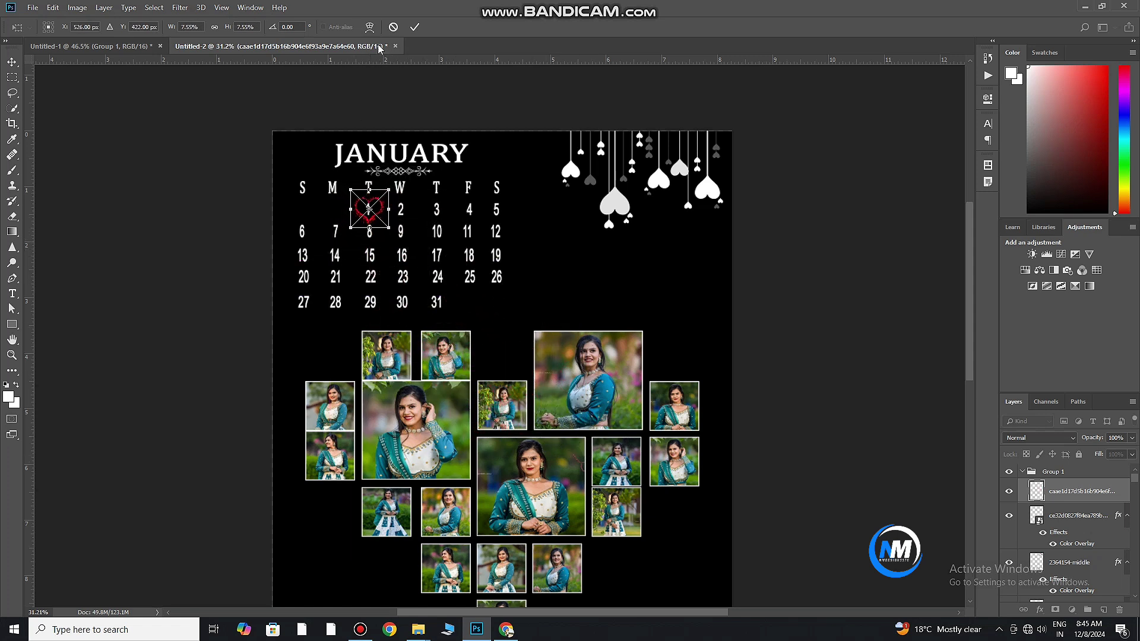
key("Return")
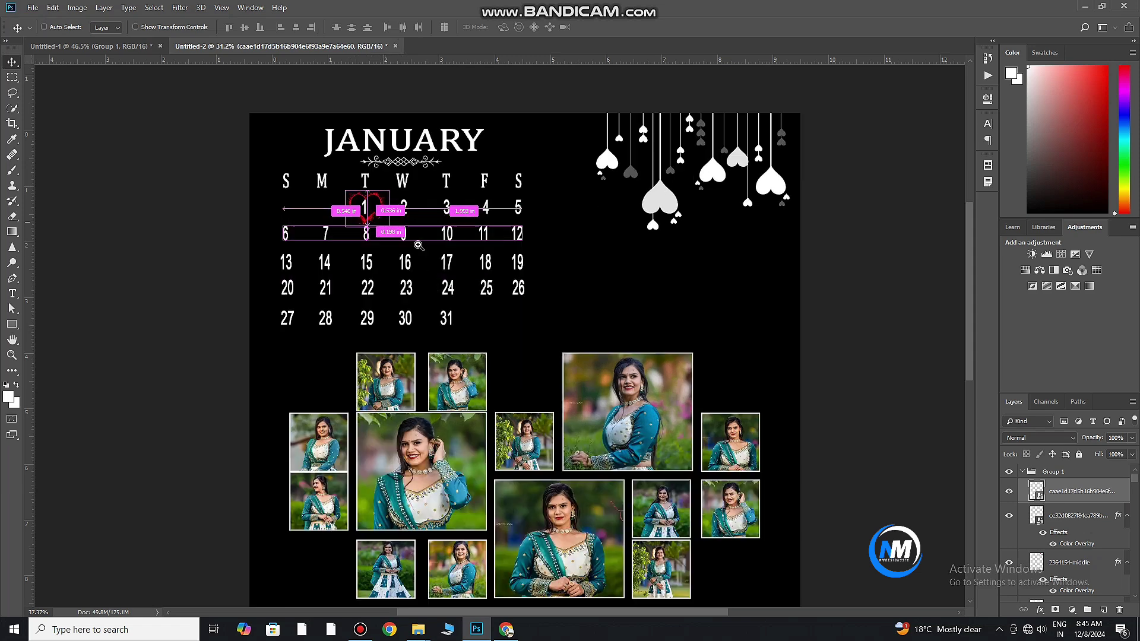
scroll(385, 220, "up", 5)
left_click_drag(345, 221, 344, 218)
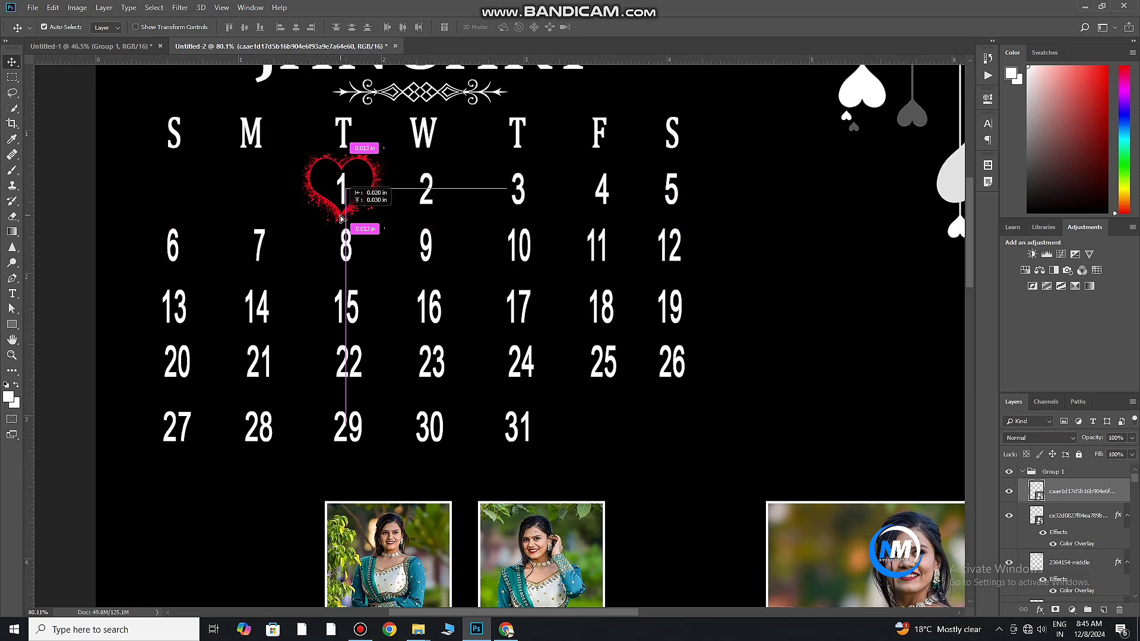
double_click(1115, 490)
key("Return")
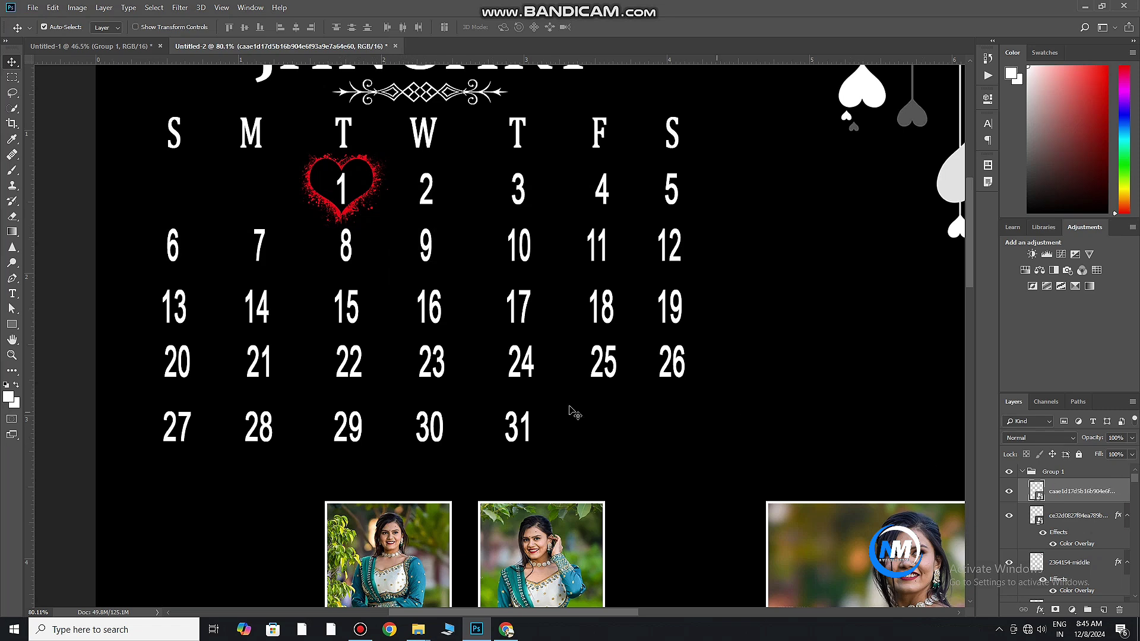
- Give the date-1 heart a white Color Overlay and fit the whole page in view
double_click(1120, 486)
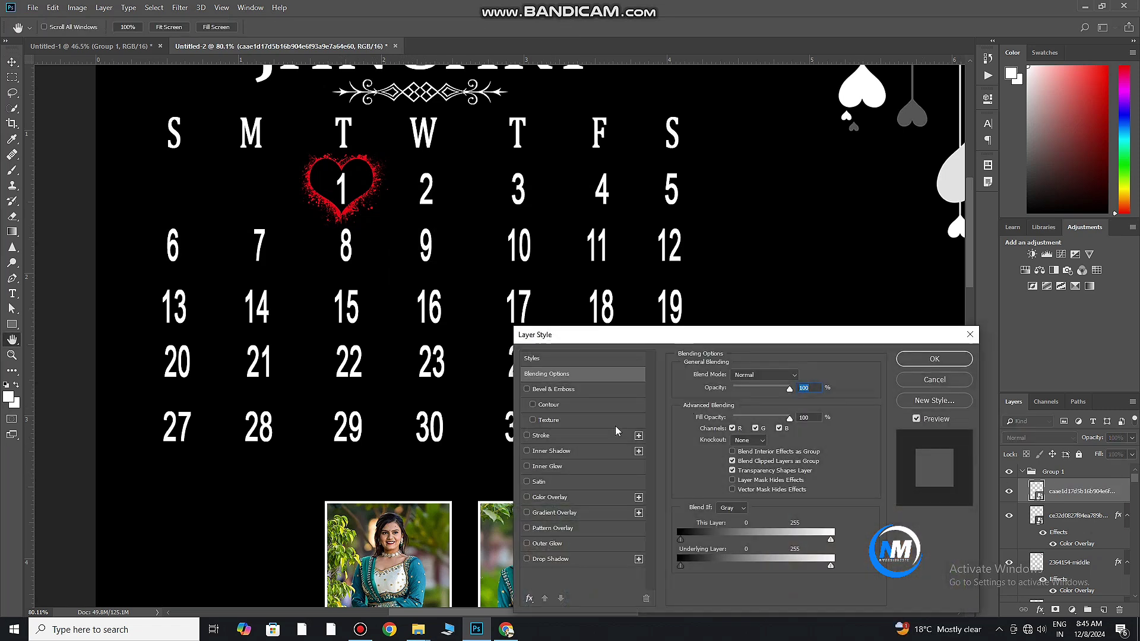
left_click(550, 498)
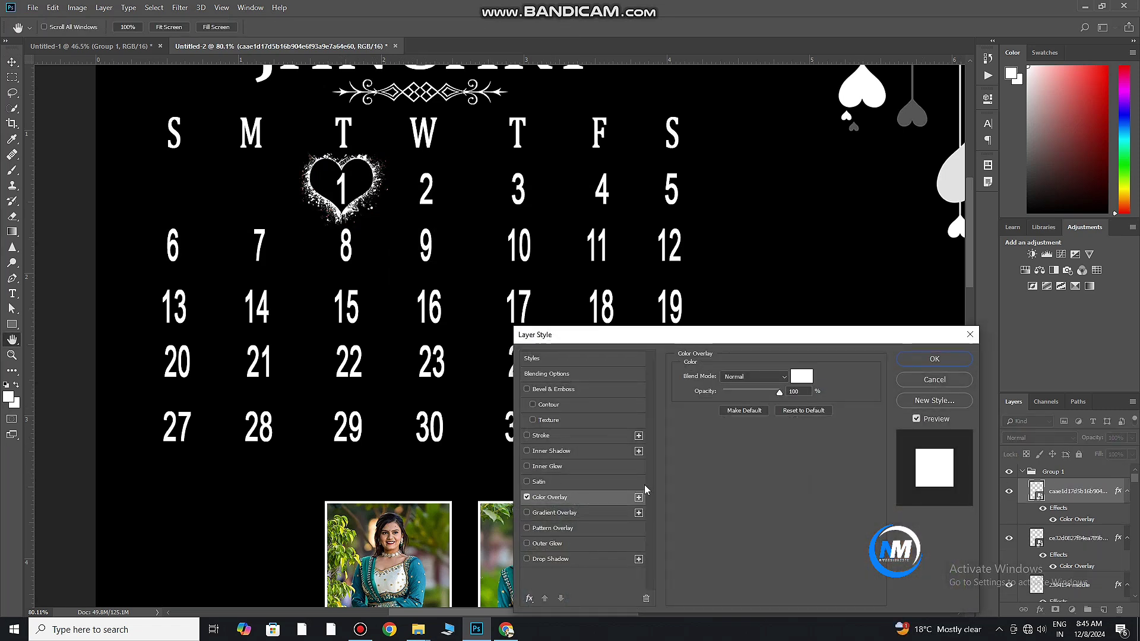
left_click(935, 359)
key("ctrl+0")
key("ctrl+0")
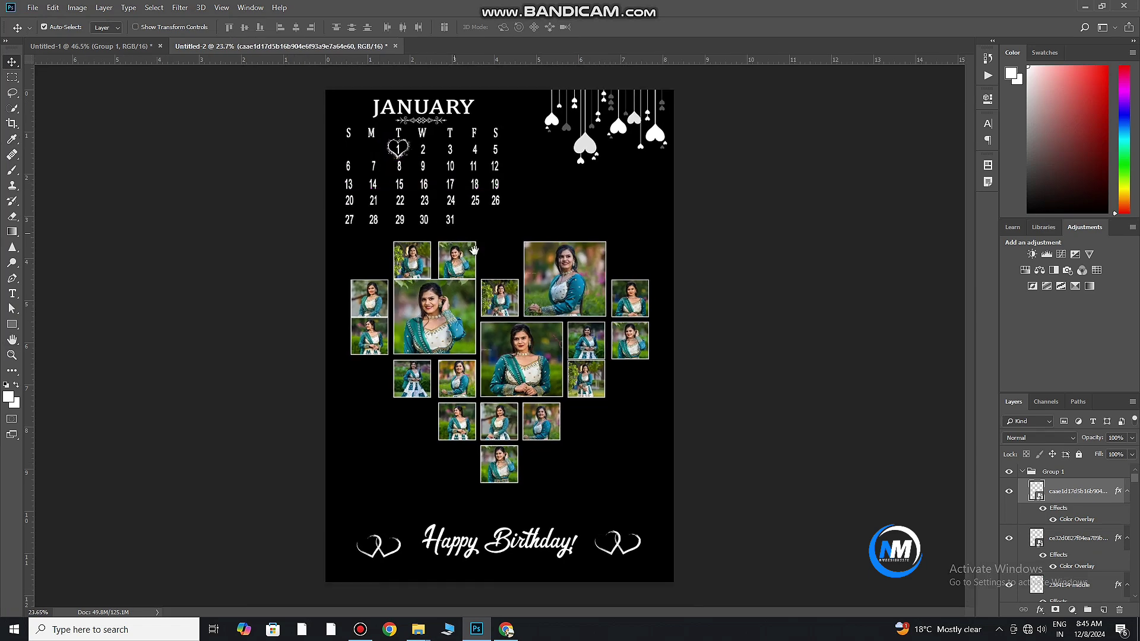